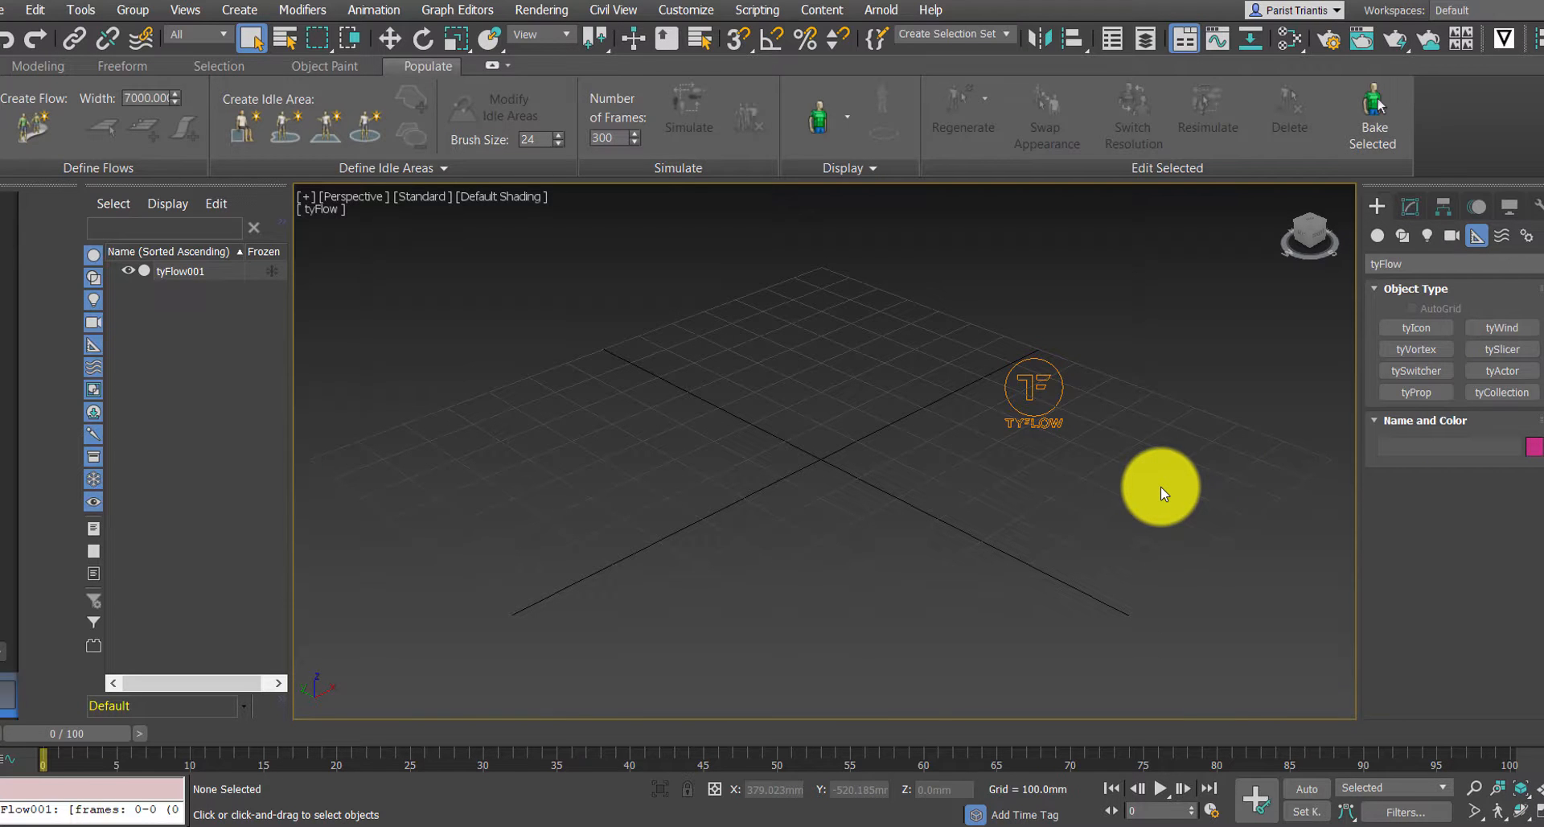
Step: Undo the existing tyFlow object and place a new one near the grid's positive X end, at about X 627 mm, Y -88 mm
key("ctrl+z")
left_click(1194, 453)
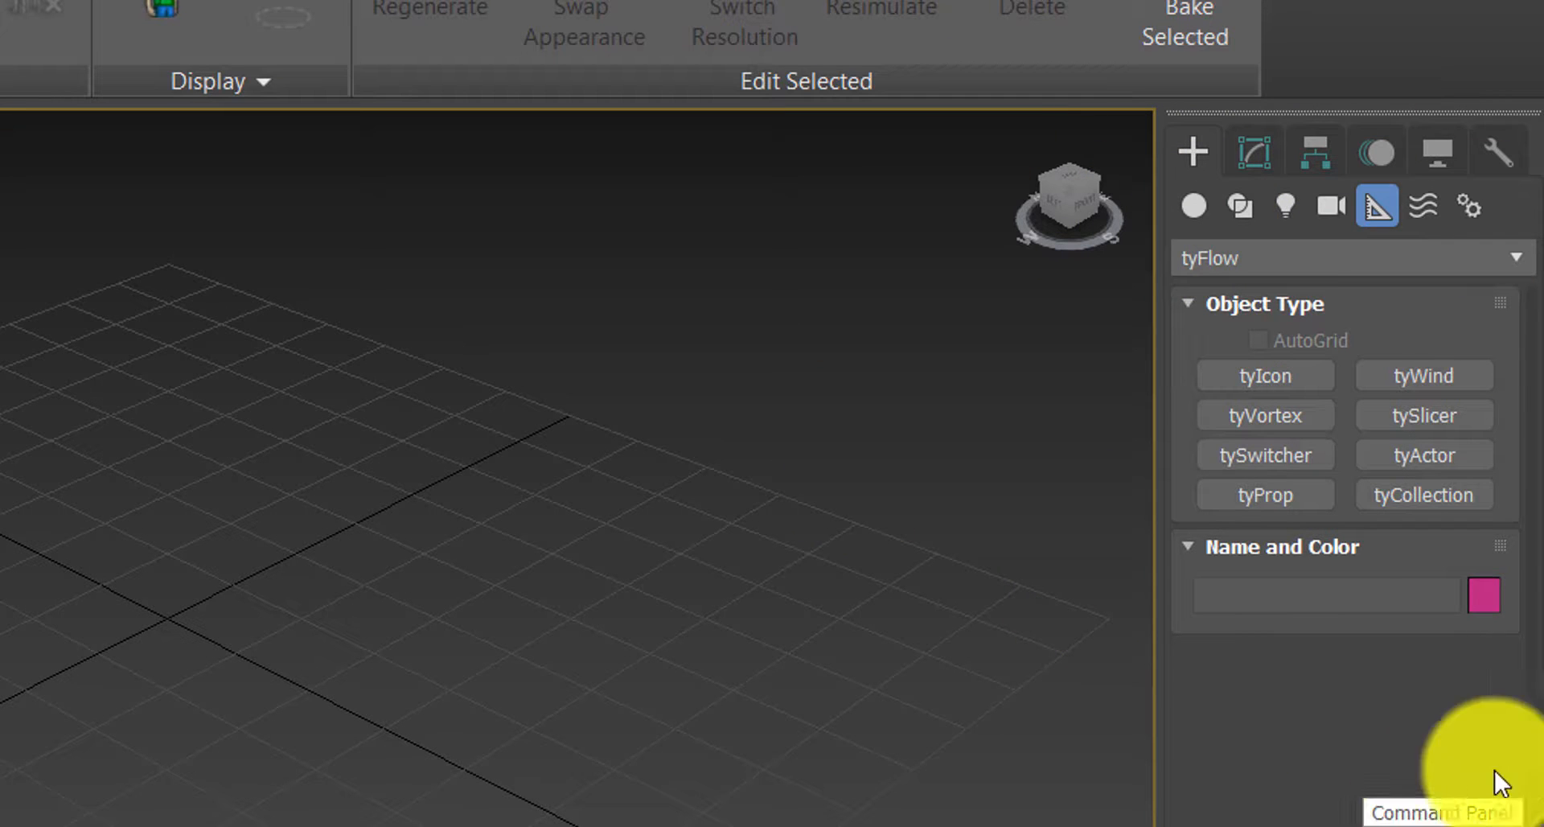
left_click(1187, 213)
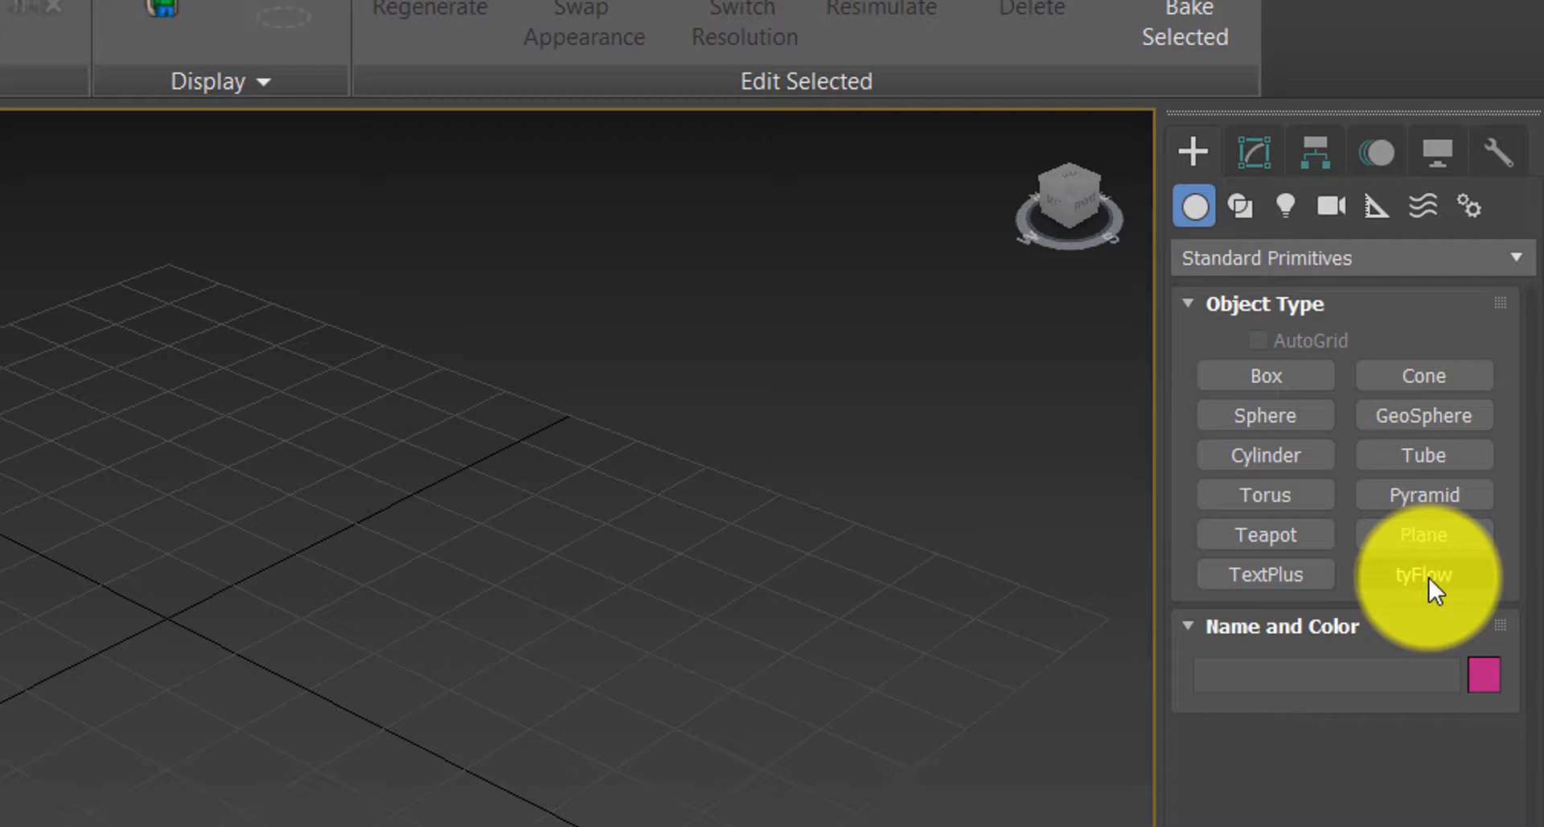
left_click(1428, 576)
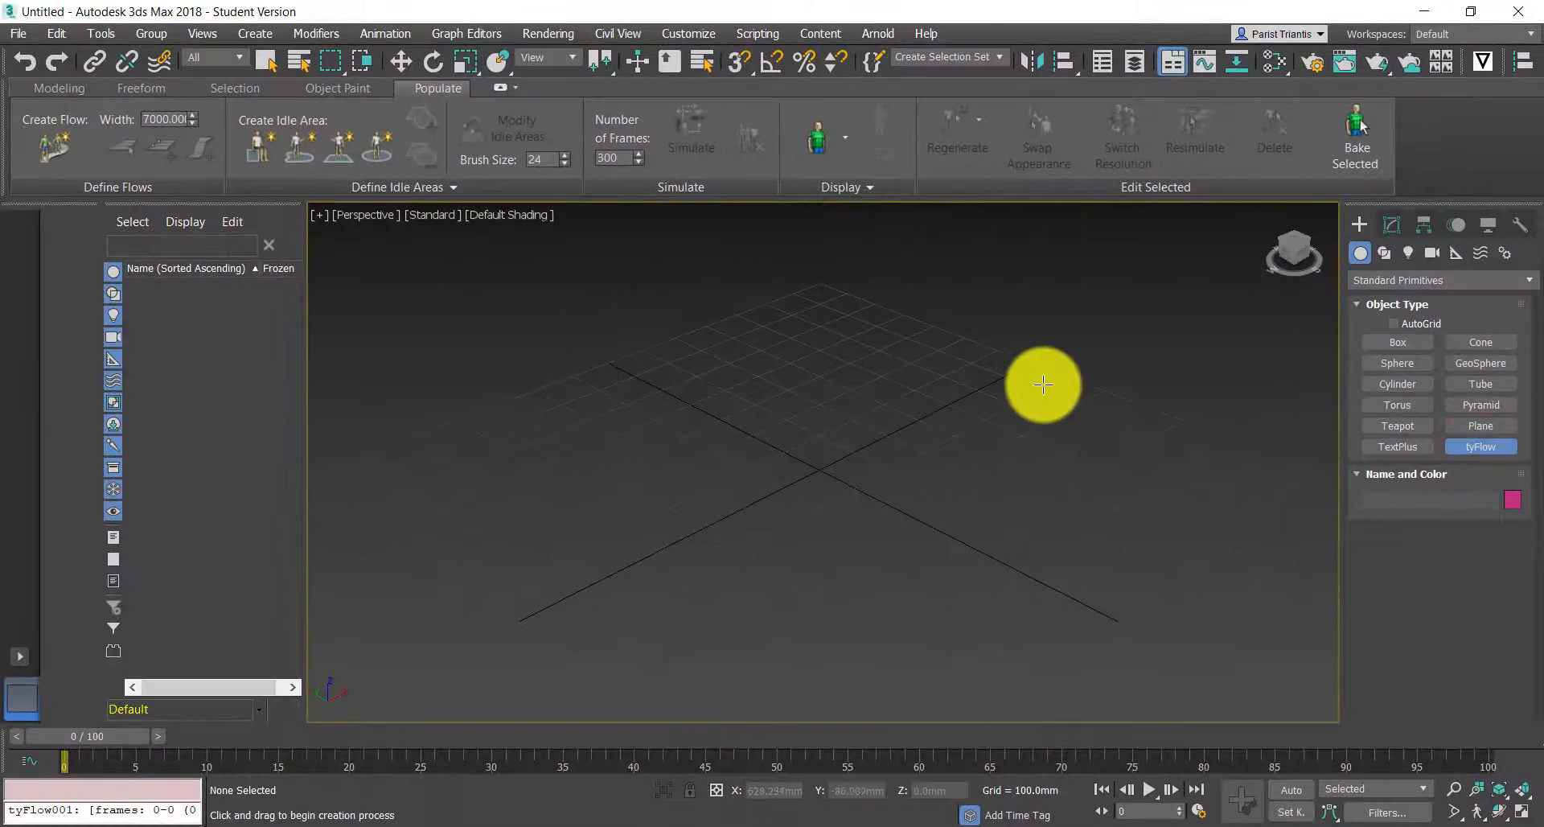
left_click(1044, 385)
right_click(1070, 403)
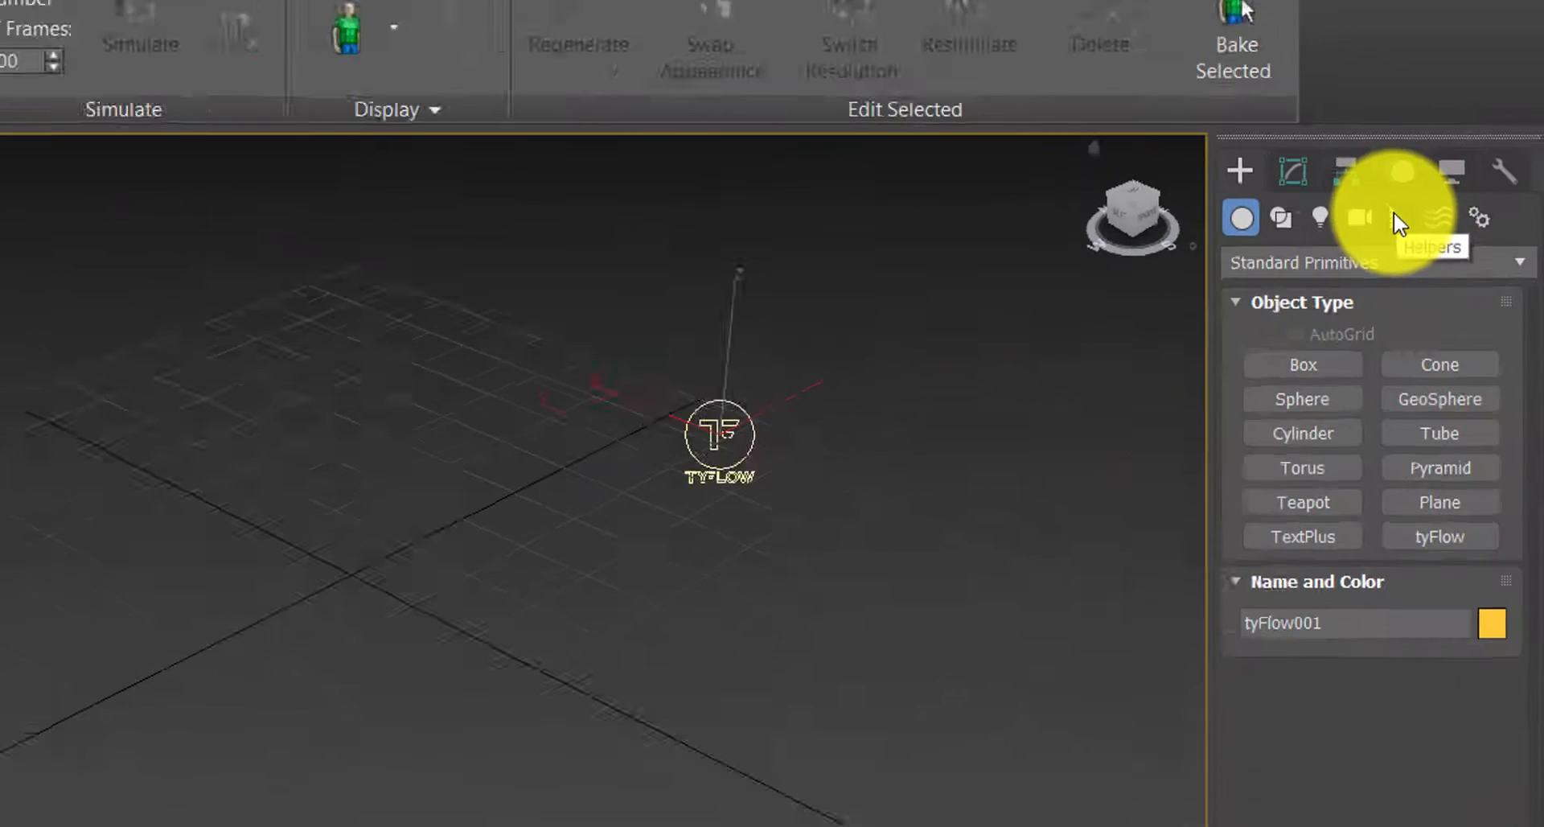
Step: Create a rectangular tyIcon helper about 127 mm long and 152 mm wide near the grid corner opposite the tyFlow object
left_click(1454, 251)
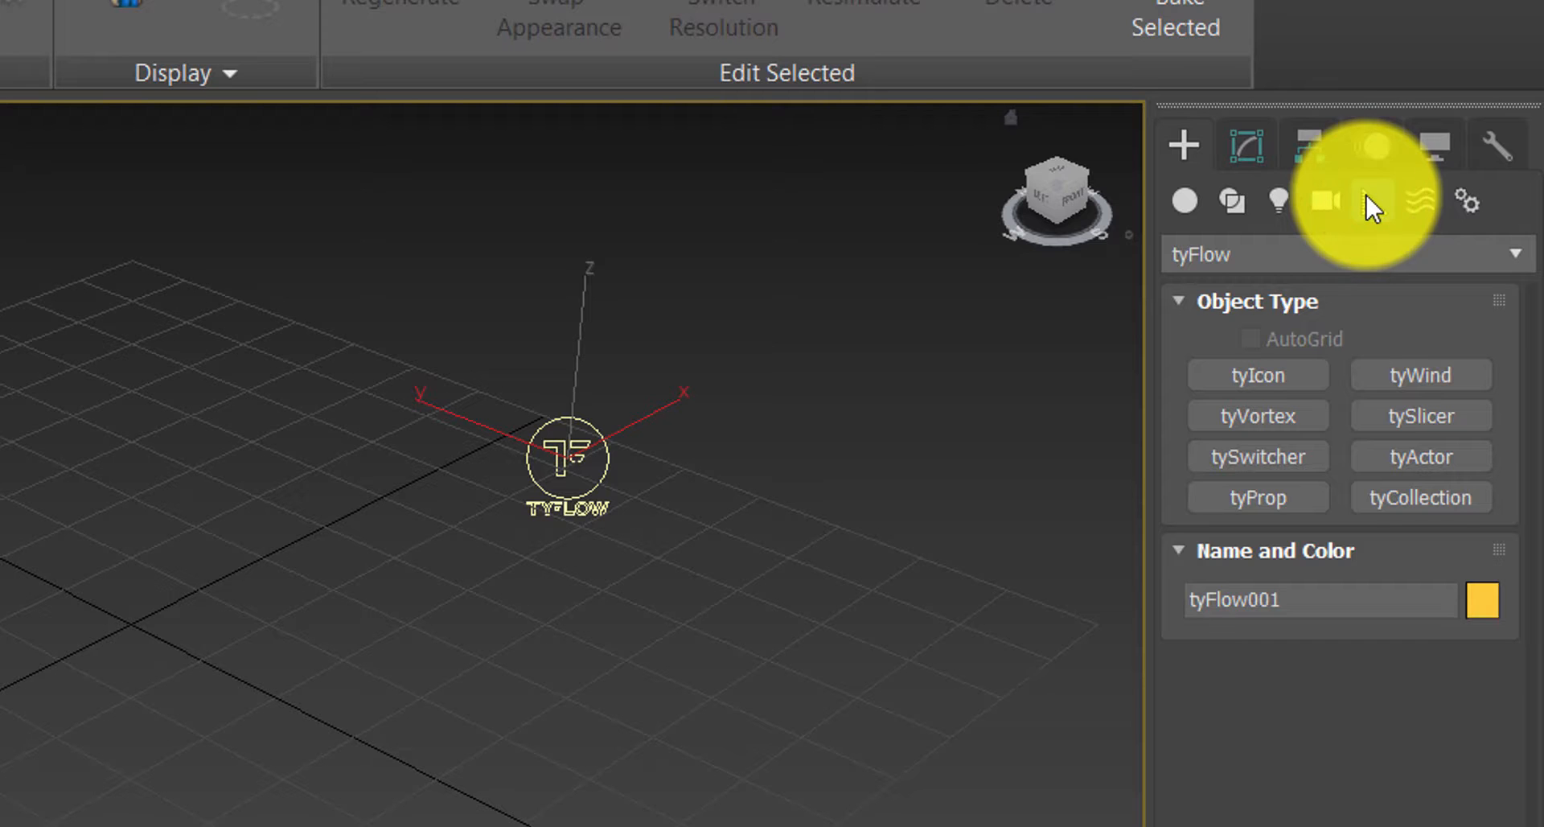
left_click(1301, 376)
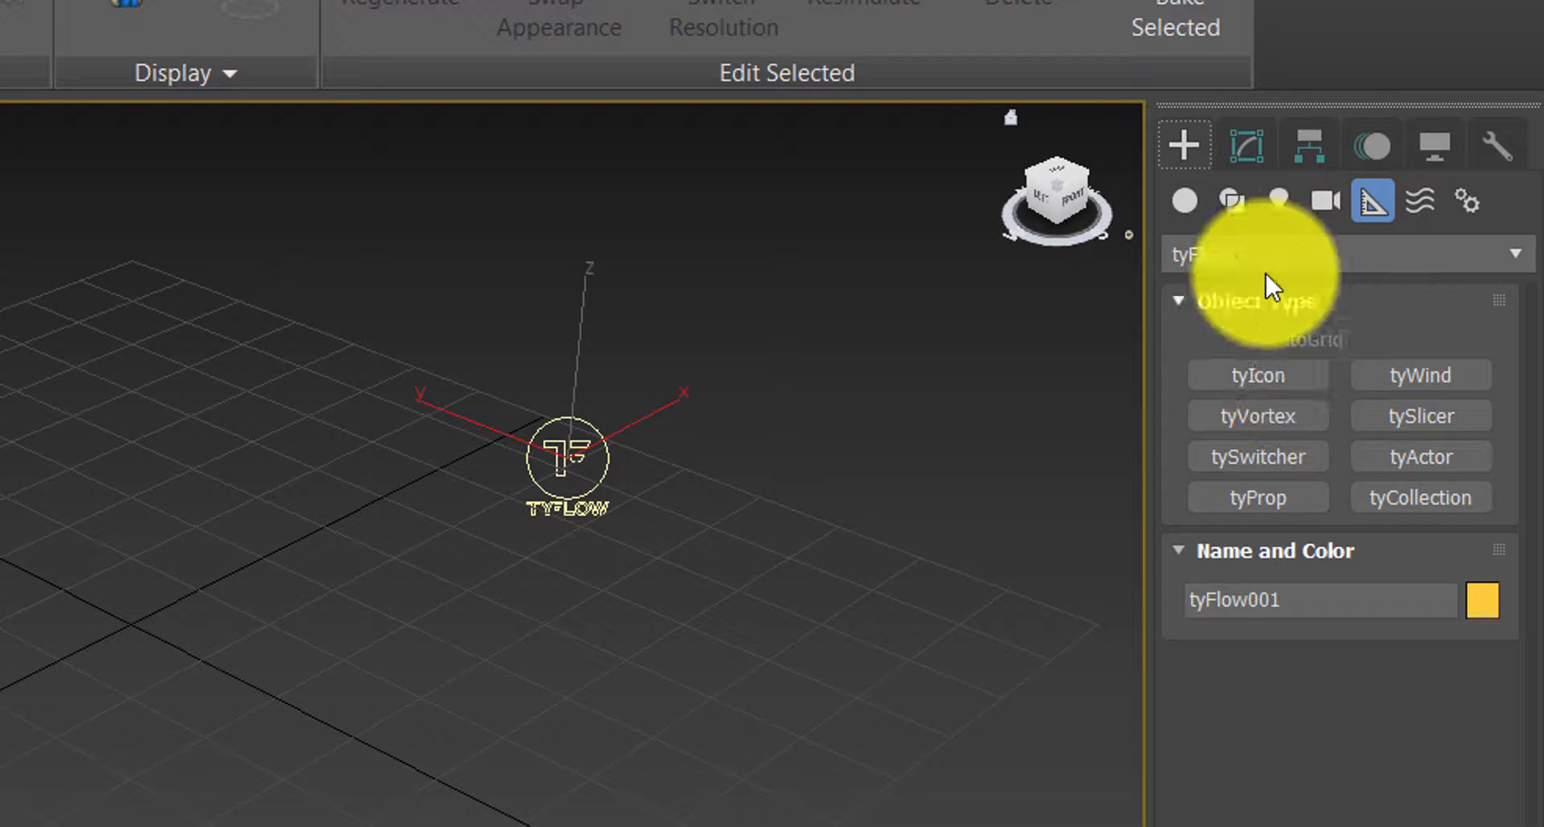
left_click(1351, 242)
left_click(1268, 502)
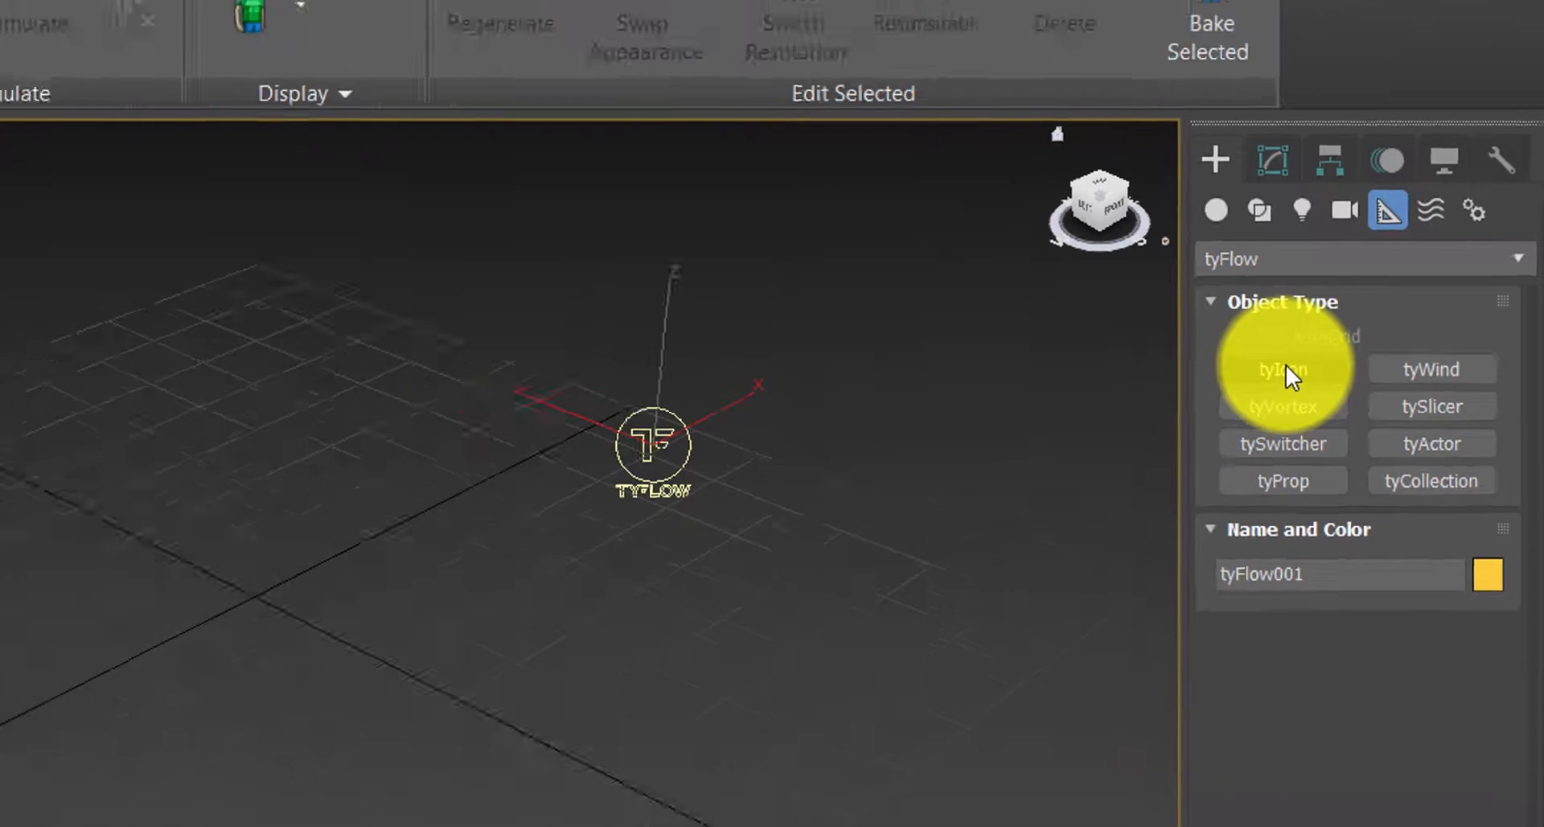
left_click(1268, 371)
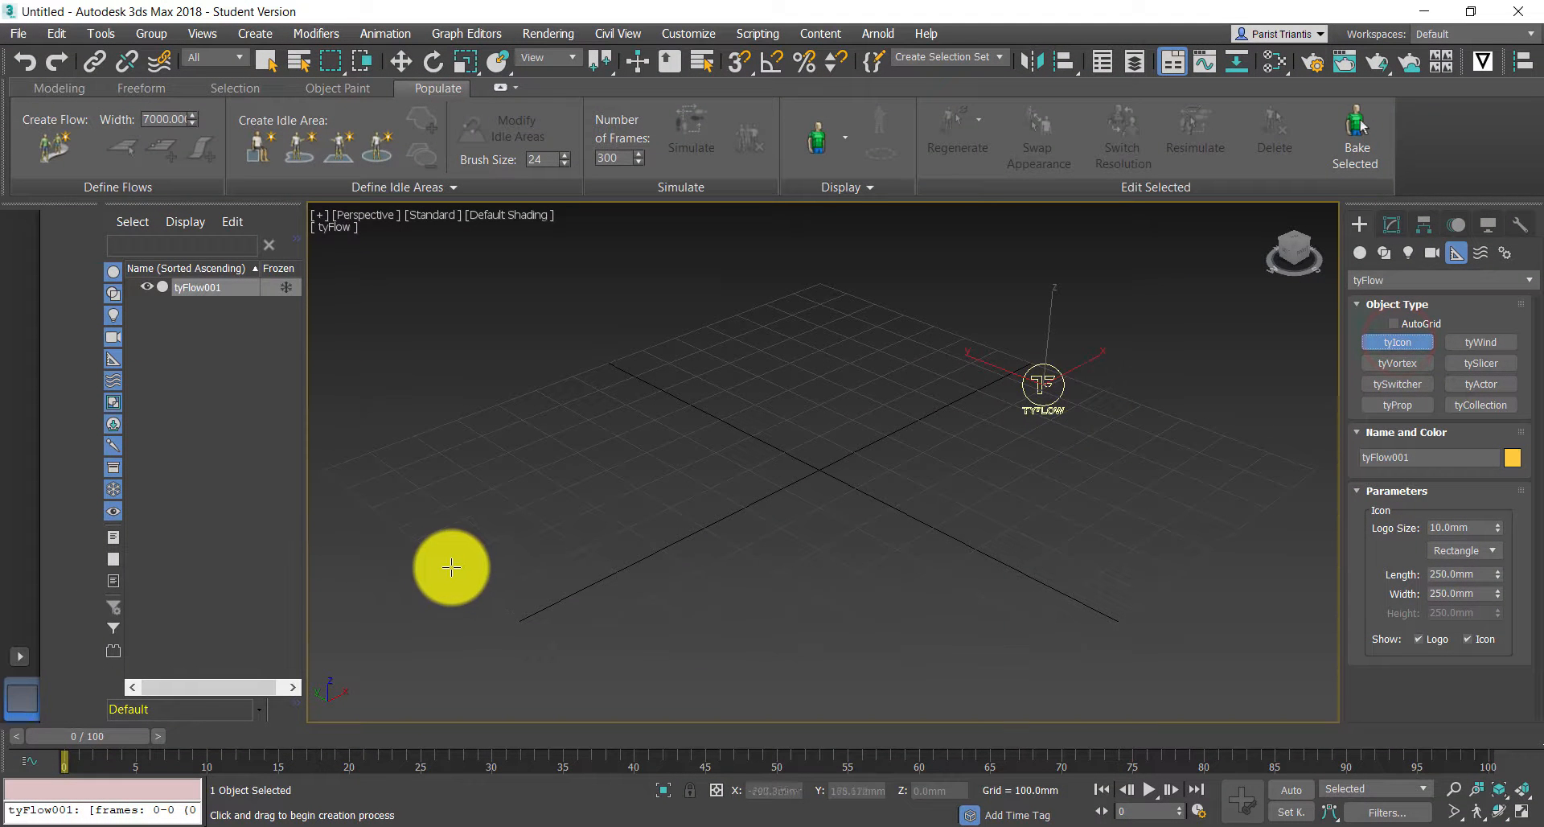
left_click_drag(451, 567, 561, 572)
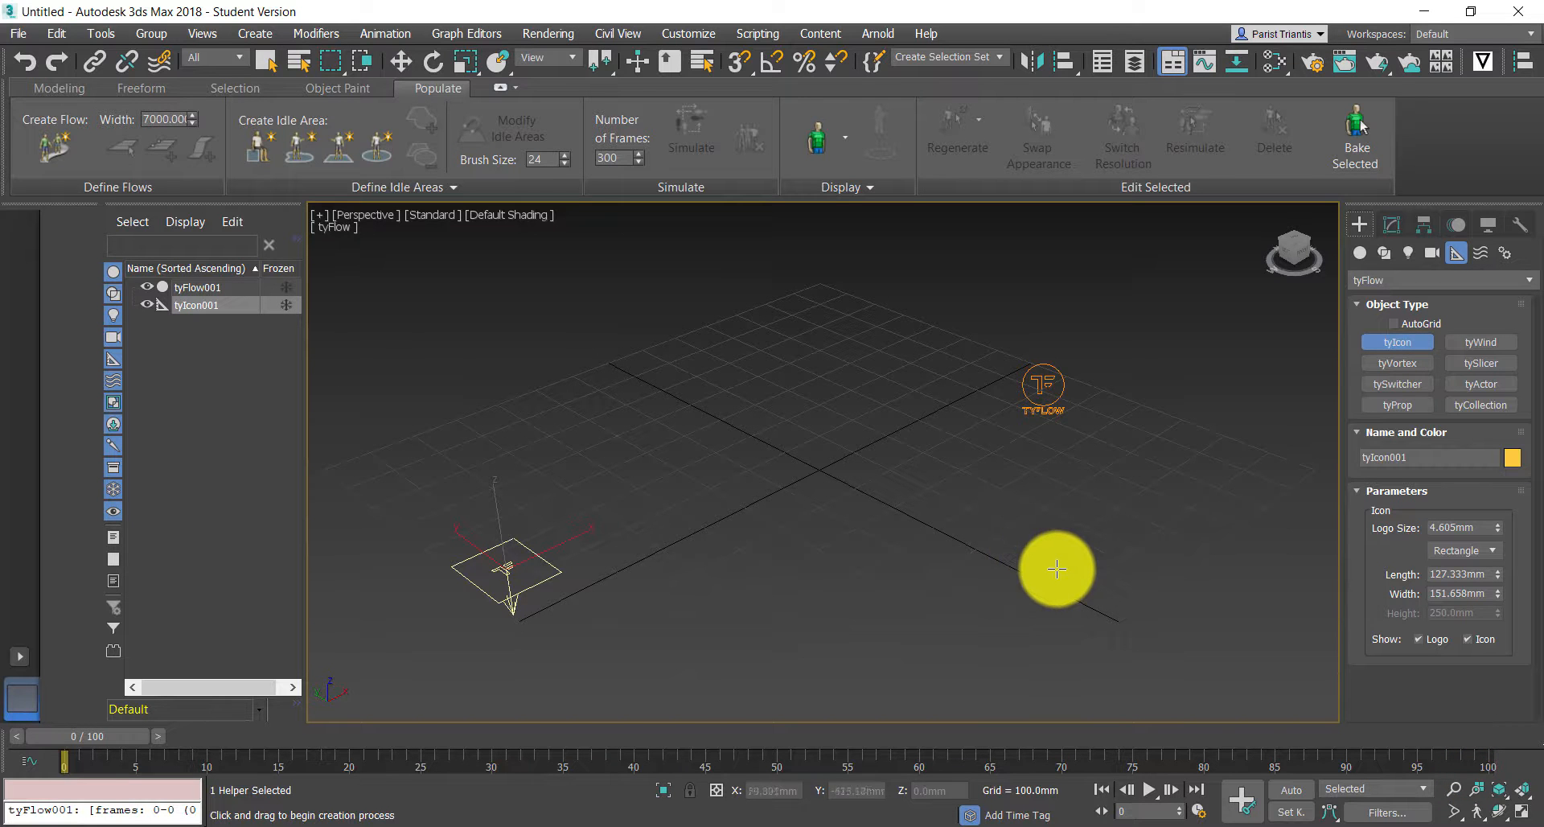
right_click(1045, 598)
Step: Raise the tyIcon along the Z axis so it floats well above the grid
middle_click_drag(881, 649, 892, 563)
left_click(552, 489)
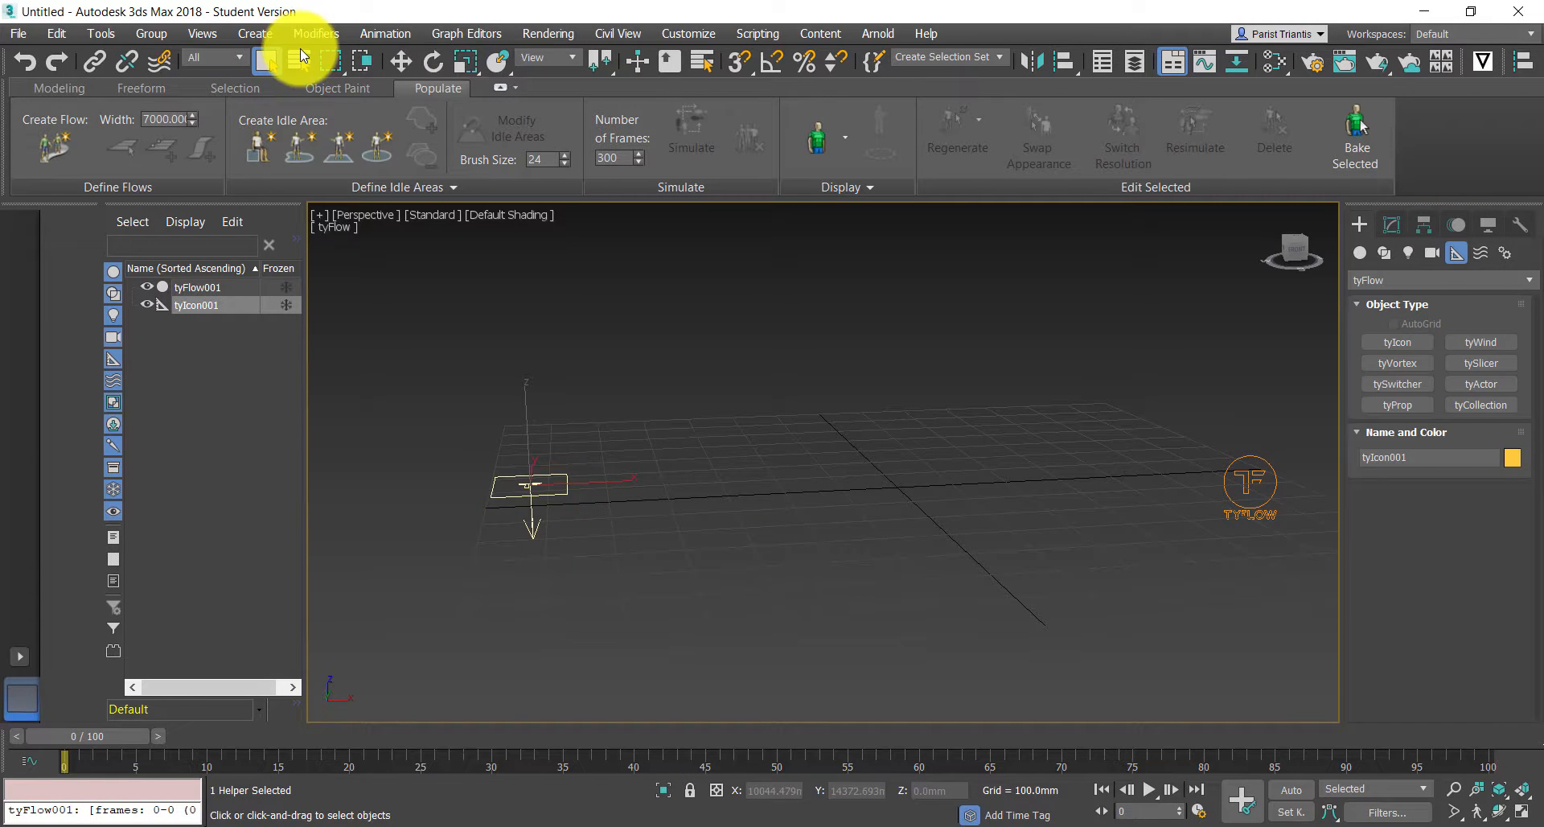
left_click(402, 62)
left_click_drag(523, 407, 526, 243)
mouse_move(789, 478)
middle_mouse_down()
mouse_move(768, 513)
mouse_move(781, 507)
middle_mouse_up()
scroll(767, 511, "down", 3)
Step: Draw a six-point star spline on the grid with an outer radius of about 458 mm and an inner radius of about 205 mm
left_click(1449, 540)
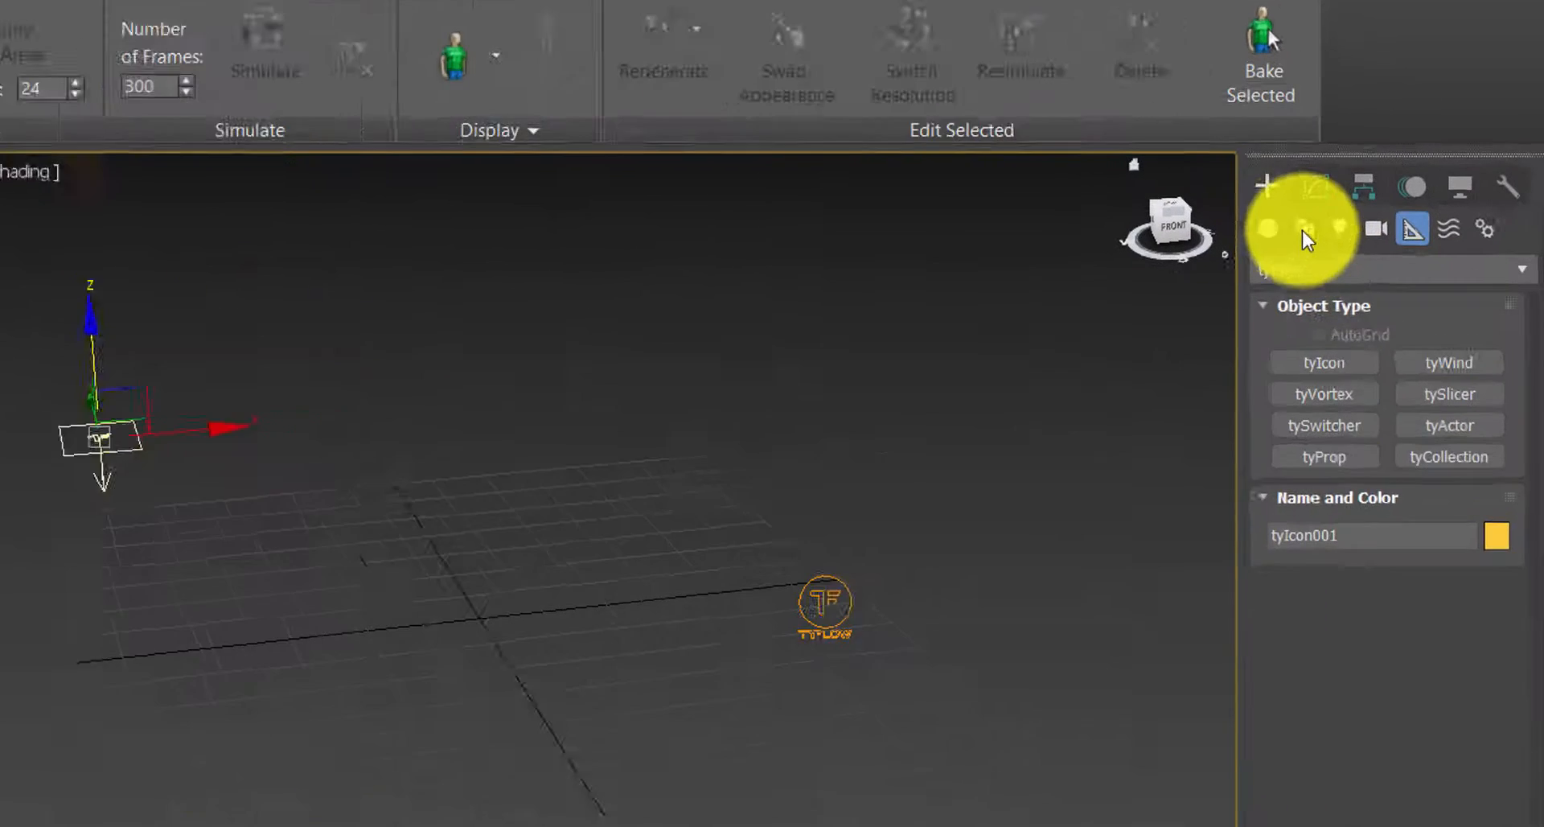
left_click(1379, 253)
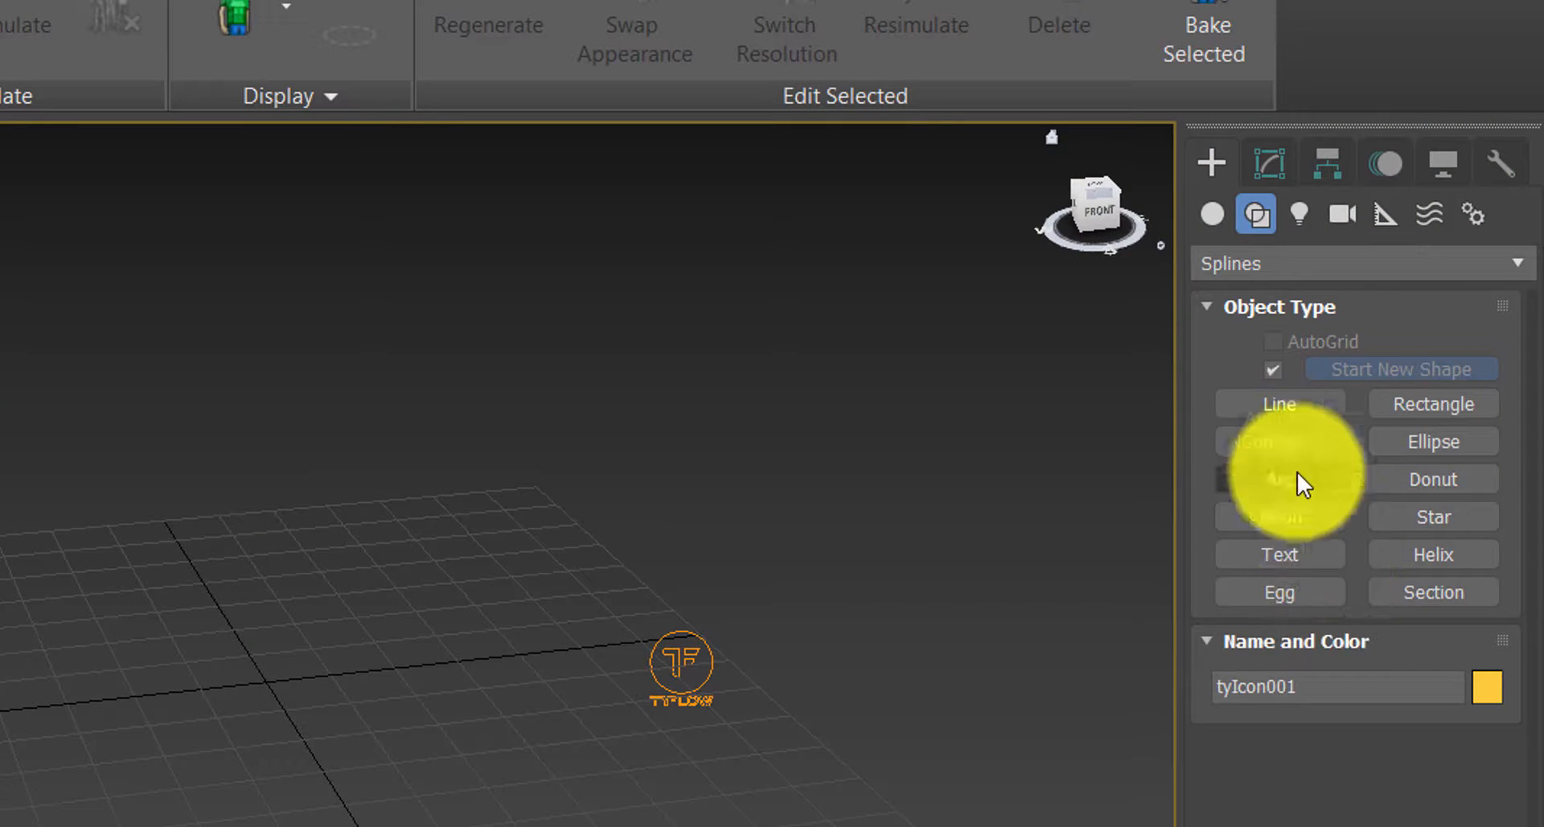
left_click(1311, 249)
left_click(1310, 247)
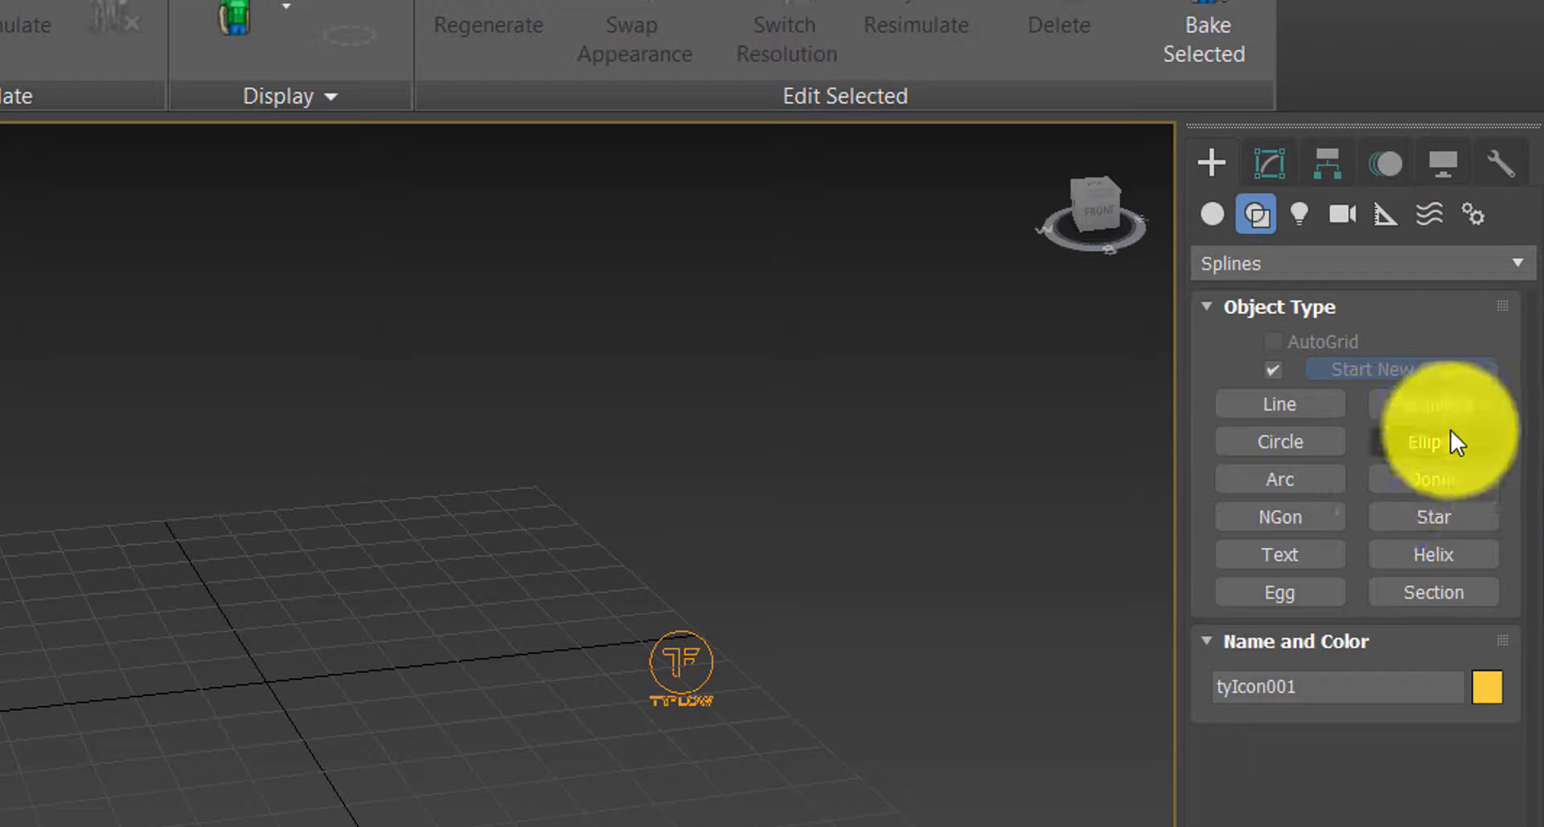
left_click(1450, 521)
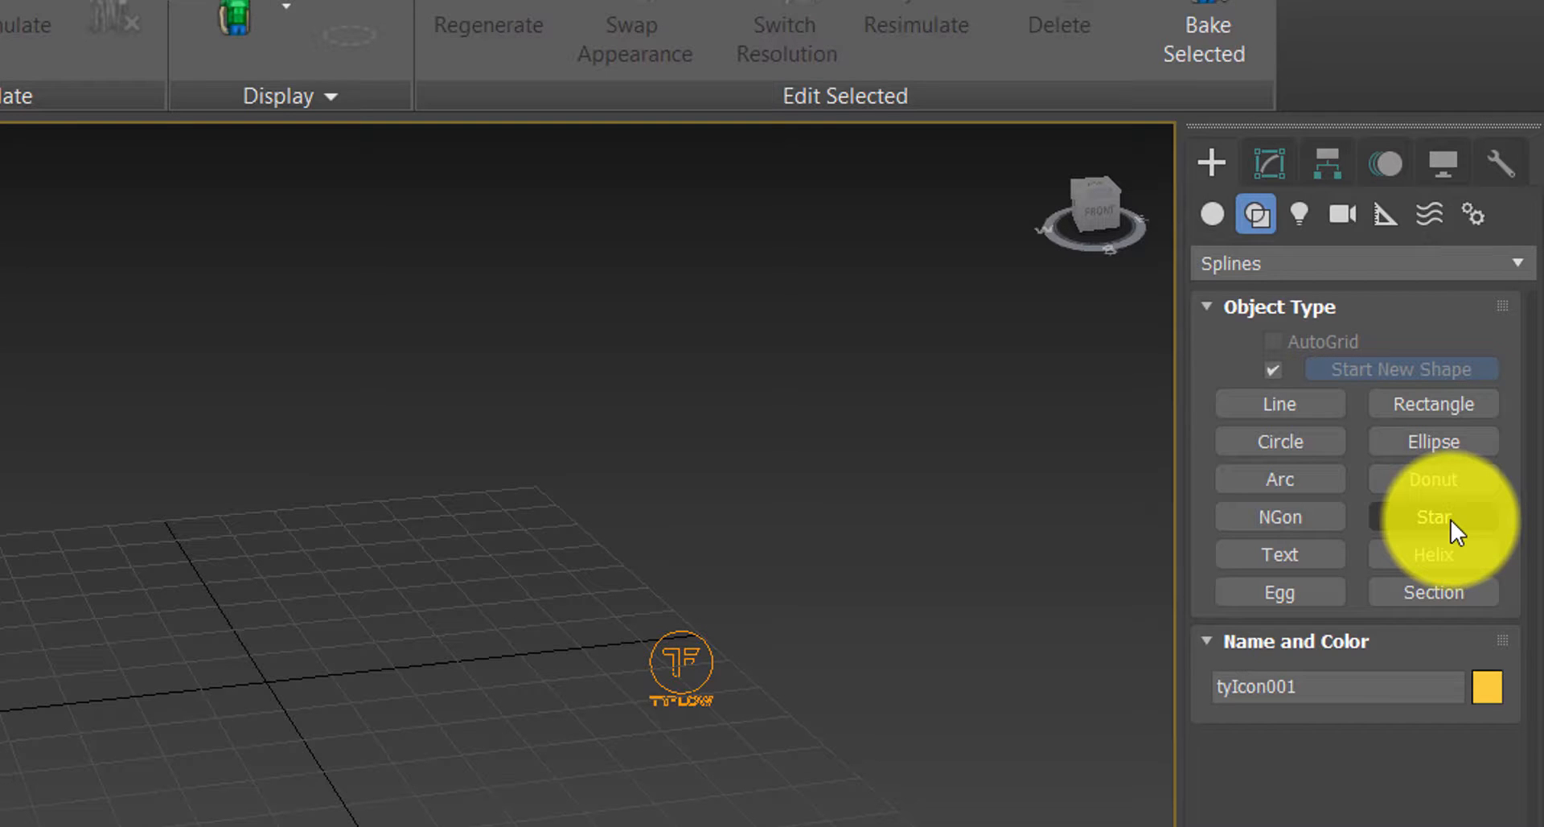
left_click(1450, 513)
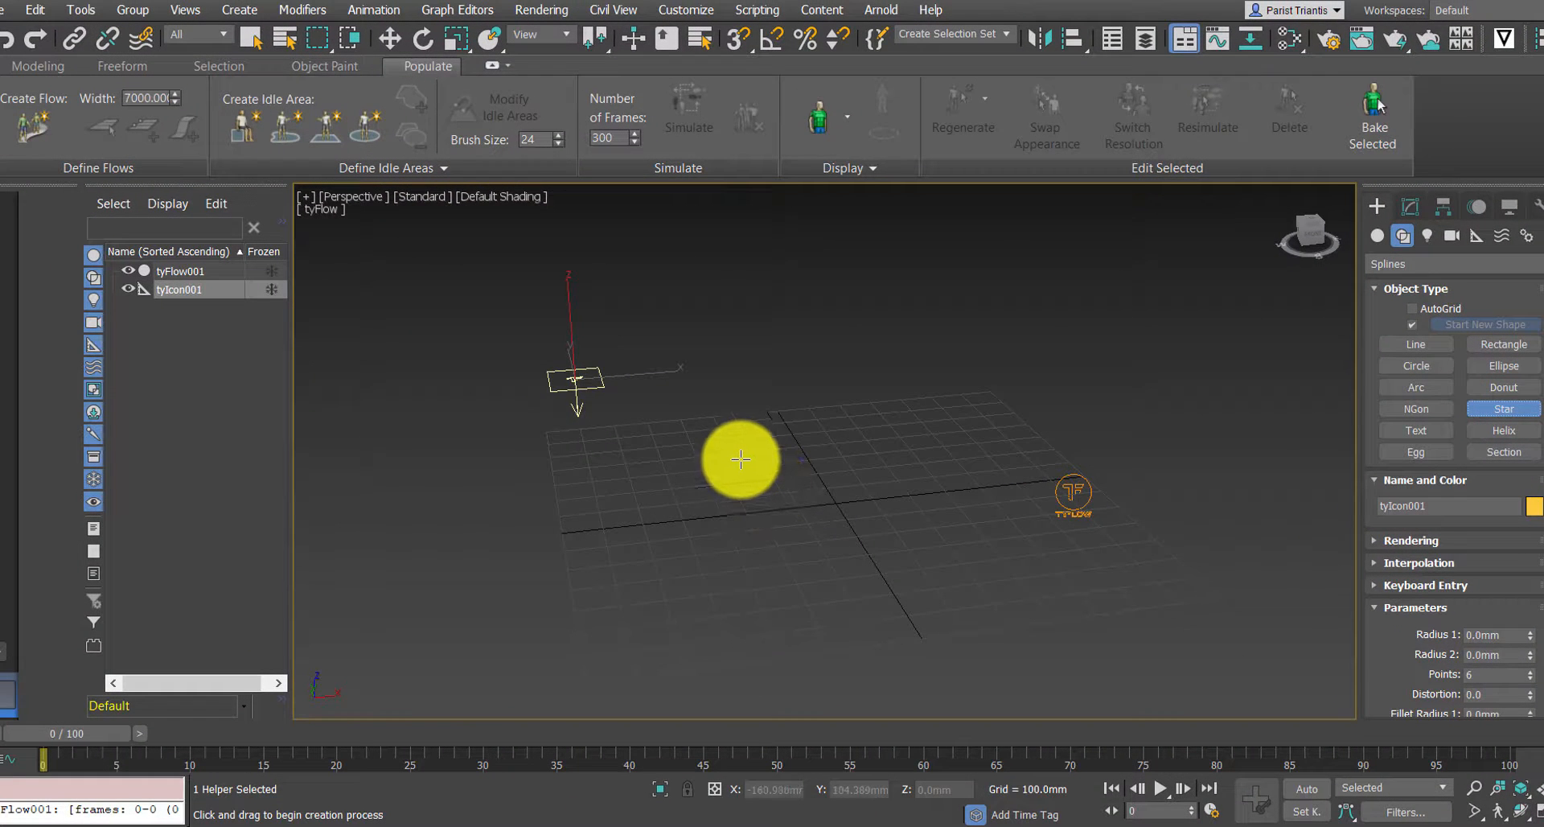
left_click_drag(731, 457, 820, 507)
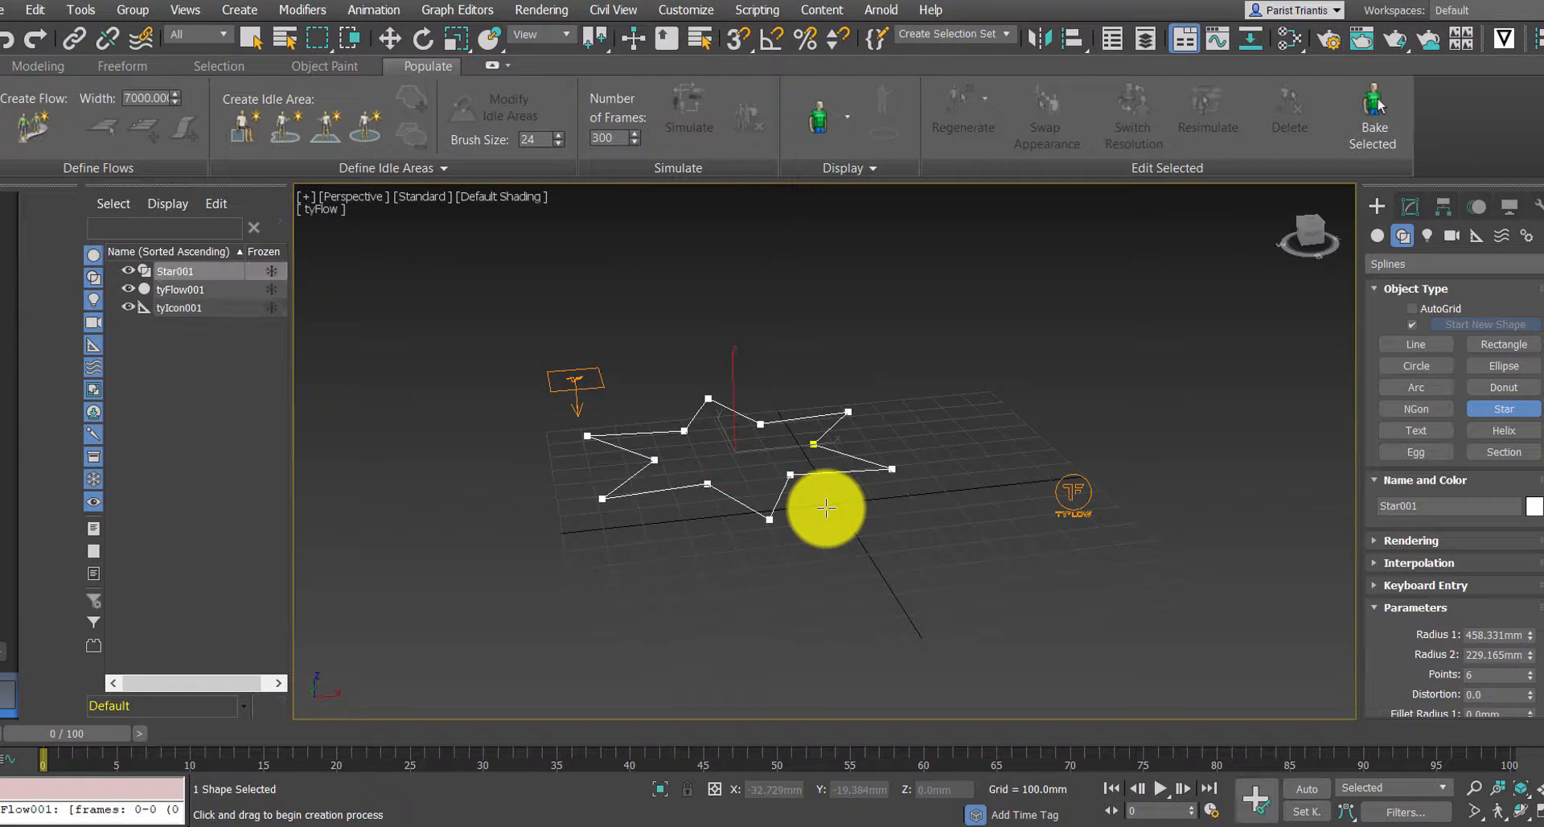
left_click(787, 470)
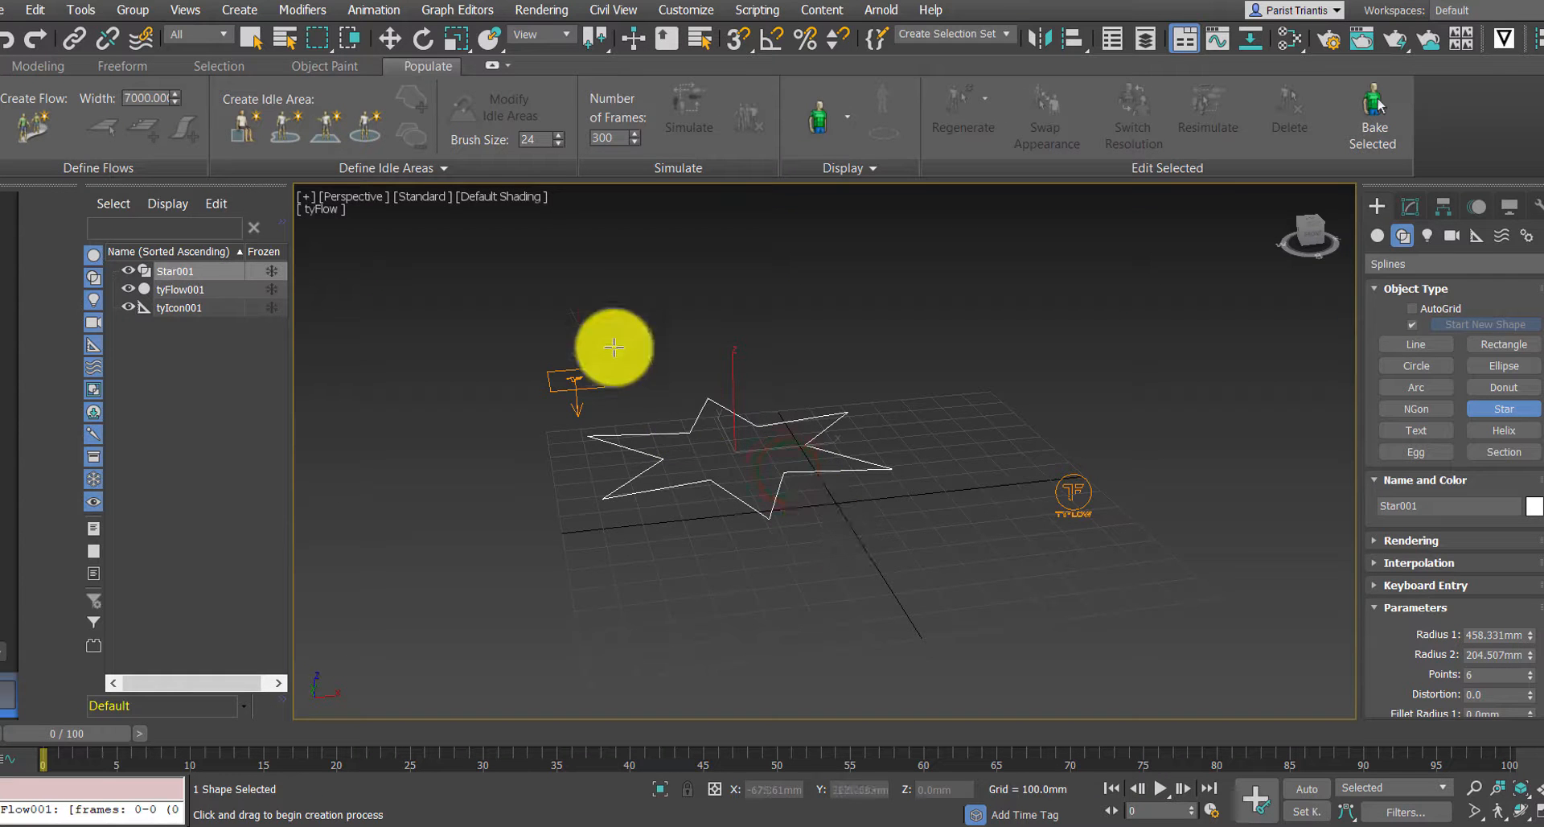
Step: Move the star close to the grid's origin, to about X 18 mm, Y 33 mm
key("w")
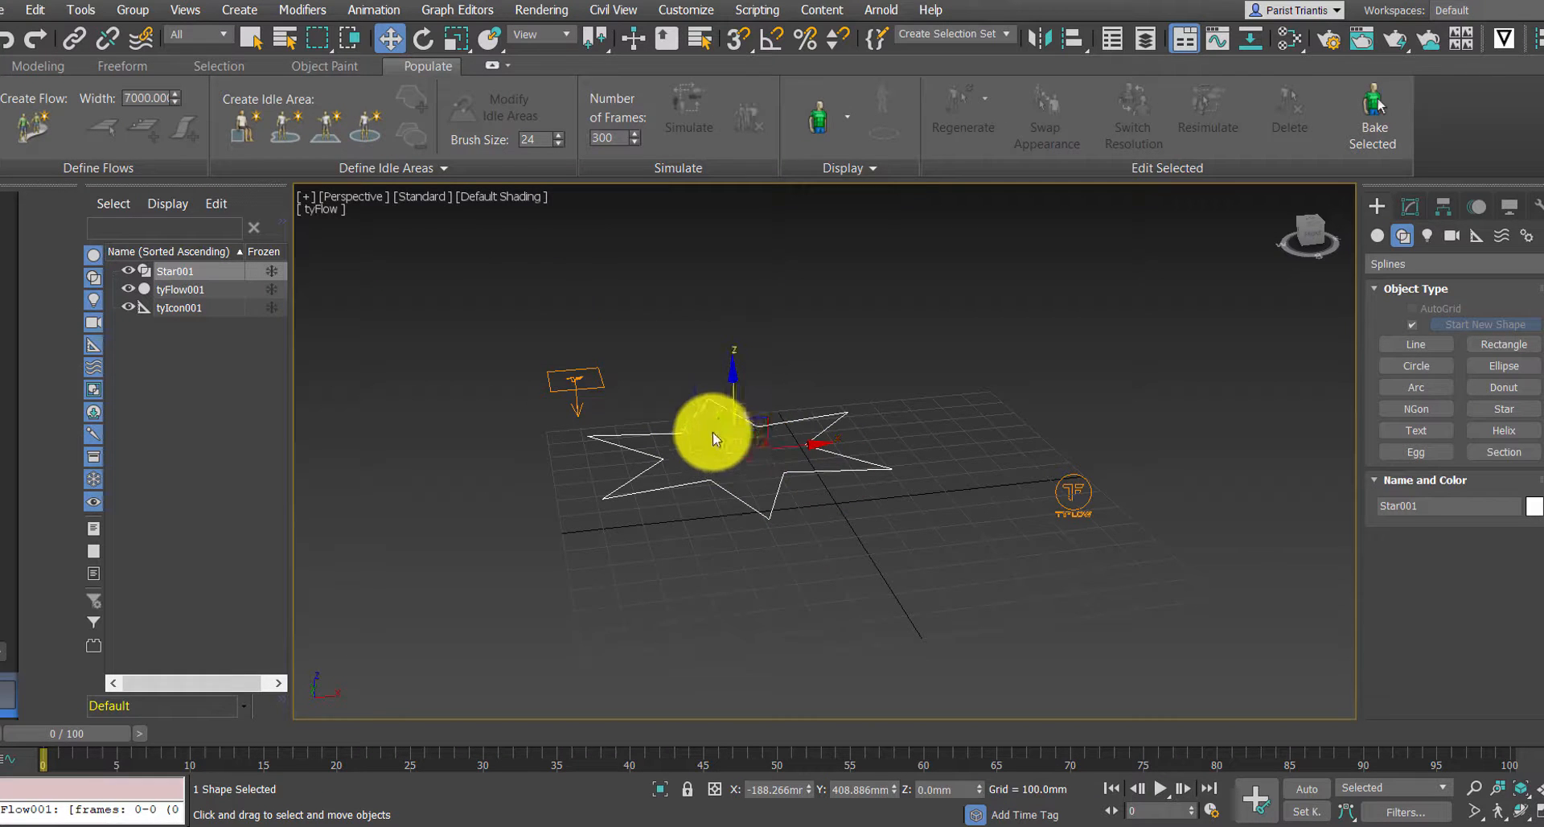
left_click_drag(726, 426, 925, 495)
left_click(1004, 614)
left_click(944, 520)
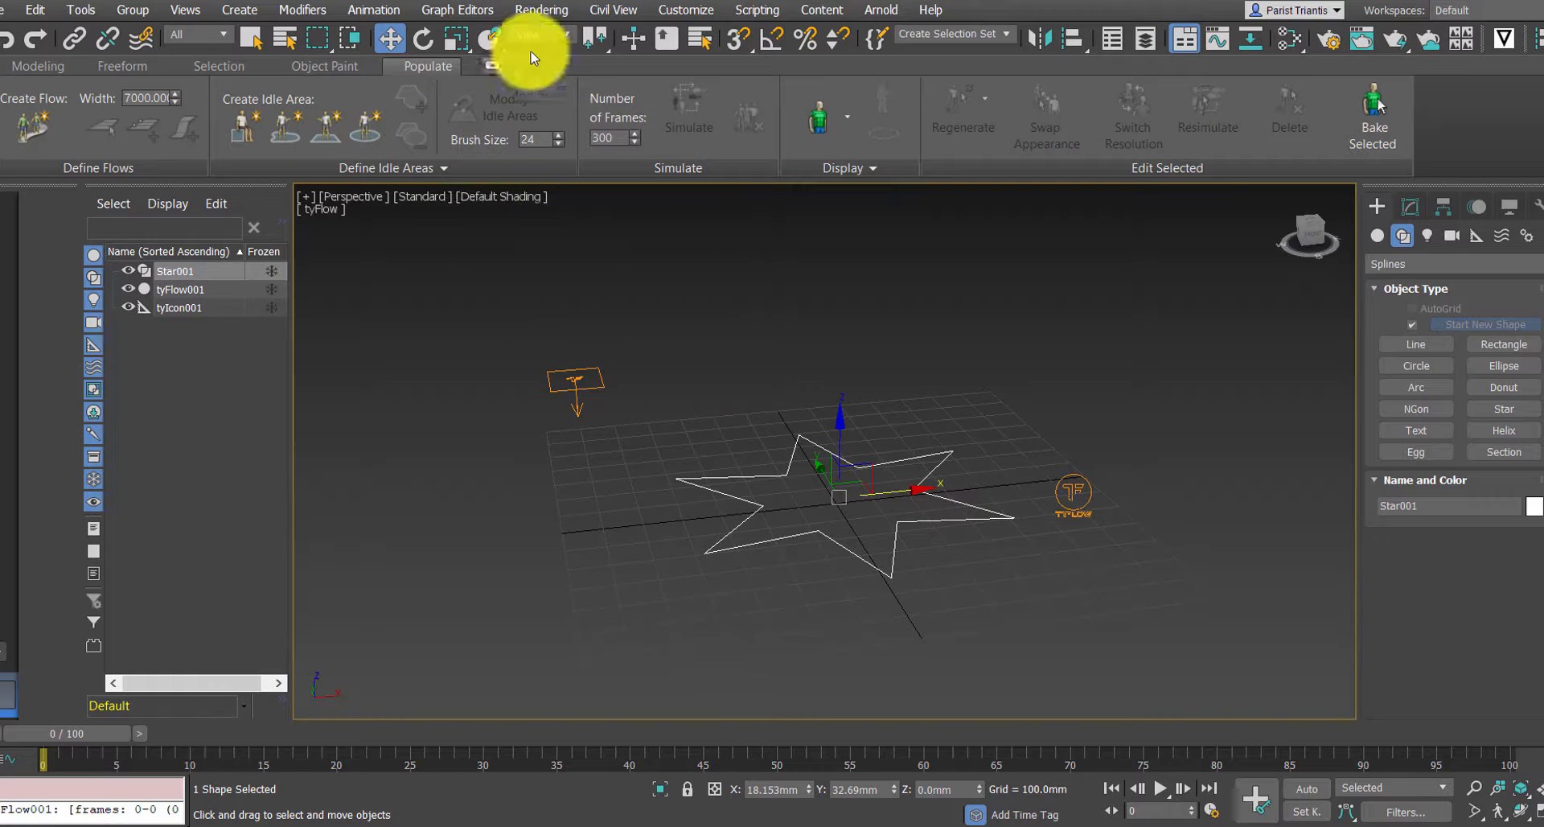
Step: Rotate the star about 91 degrees around the X axis to stand it upright
left_click(424, 41)
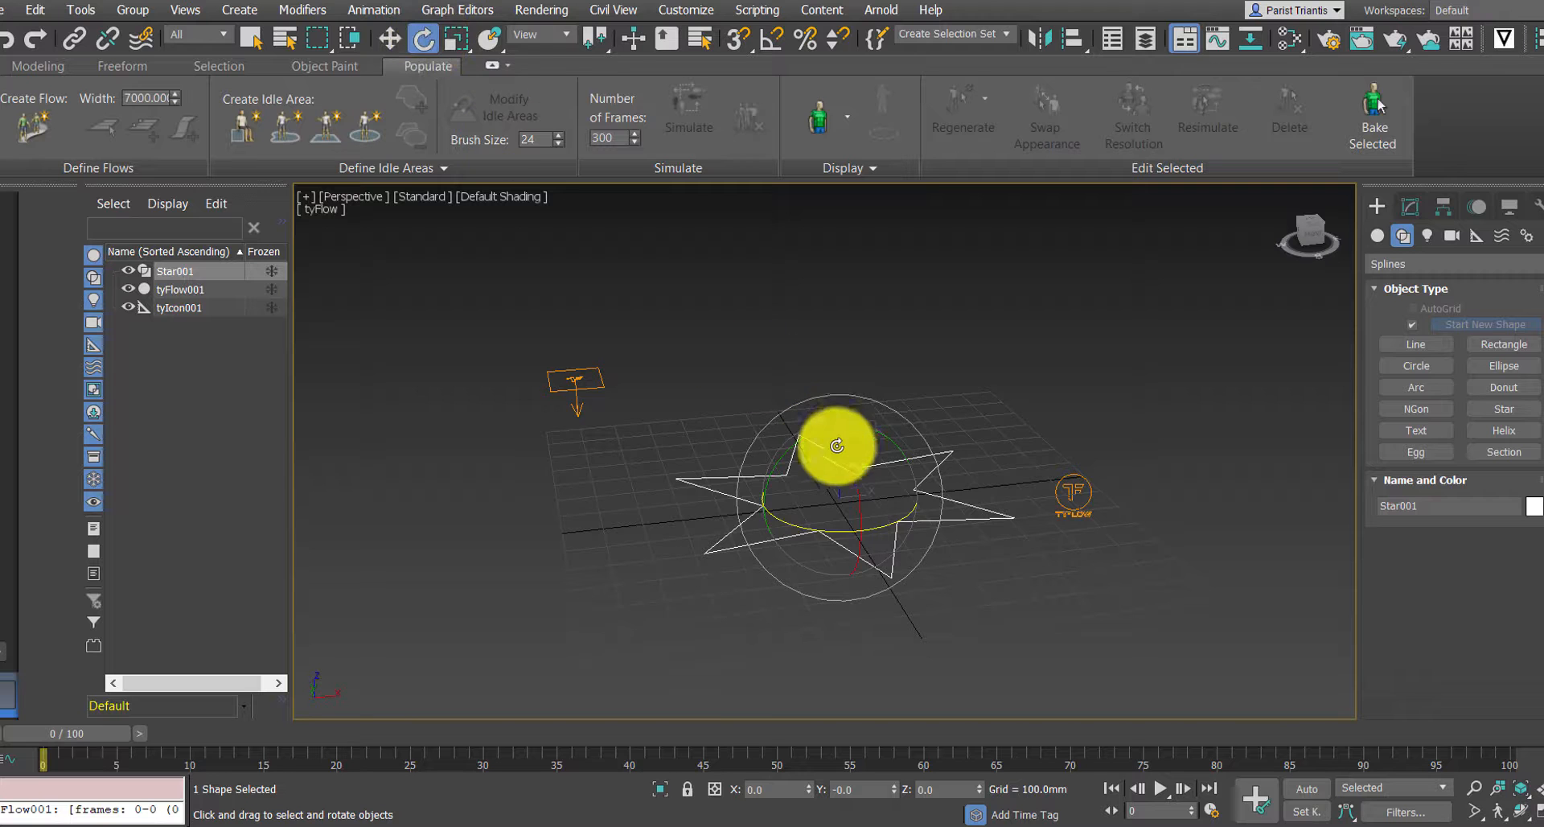
left_click_drag(840, 428, 869, 578)
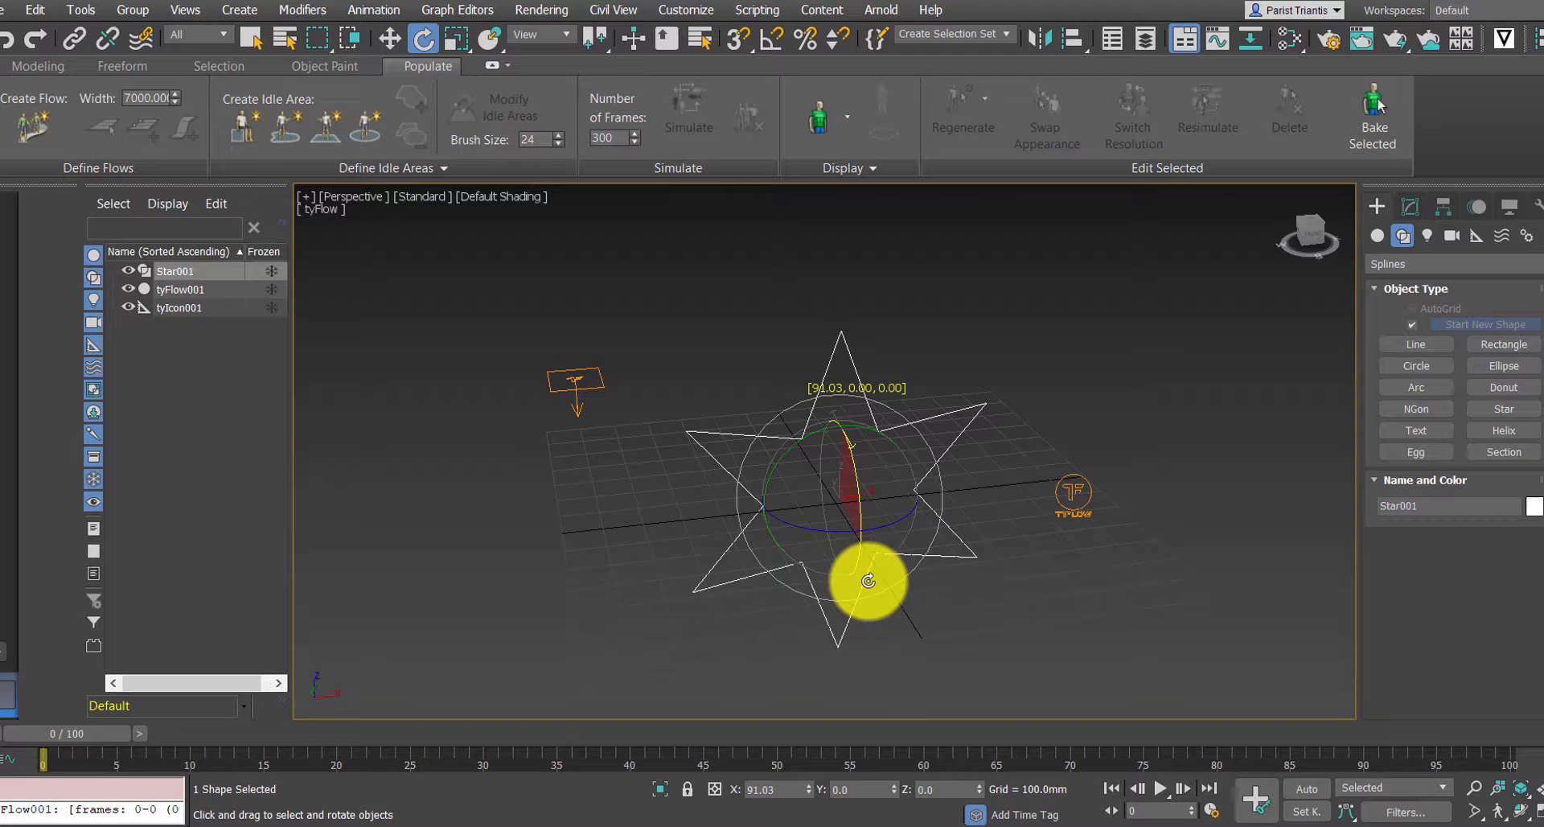
left_click_drag(869, 580, 870, 582)
Step: Move the star to about X -248 mm, Y 169 mm, Z 107 mm so its upper point meets the tyIcon
left_click(390, 39)
left_click(769, 247)
middle_click_drag(643, 504, 1034, 550, "alt")
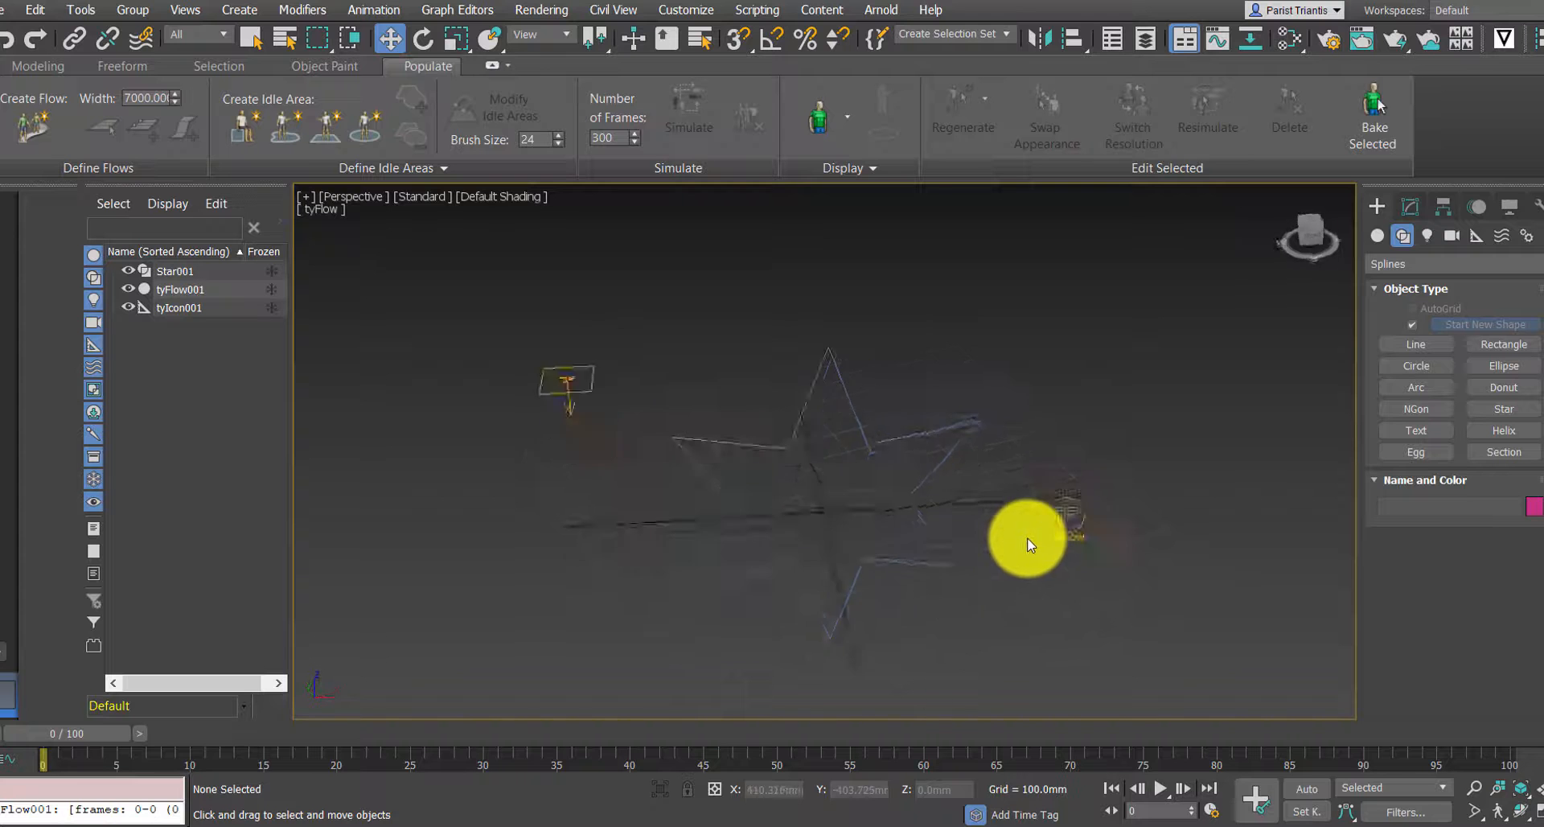
left_click(928, 463)
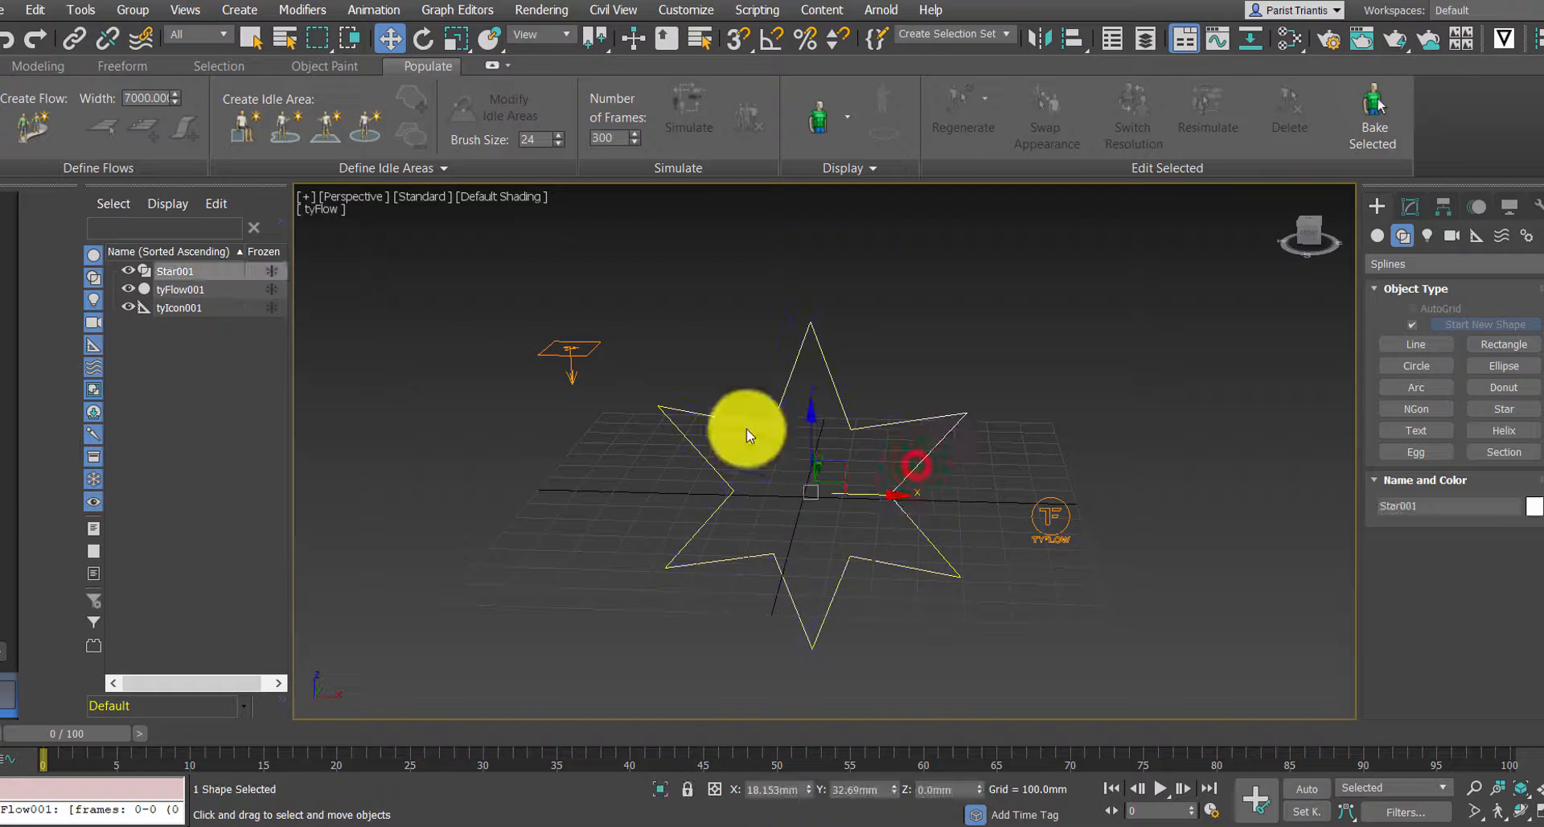
middle_click_drag(576, 476, 600, 454, "alt")
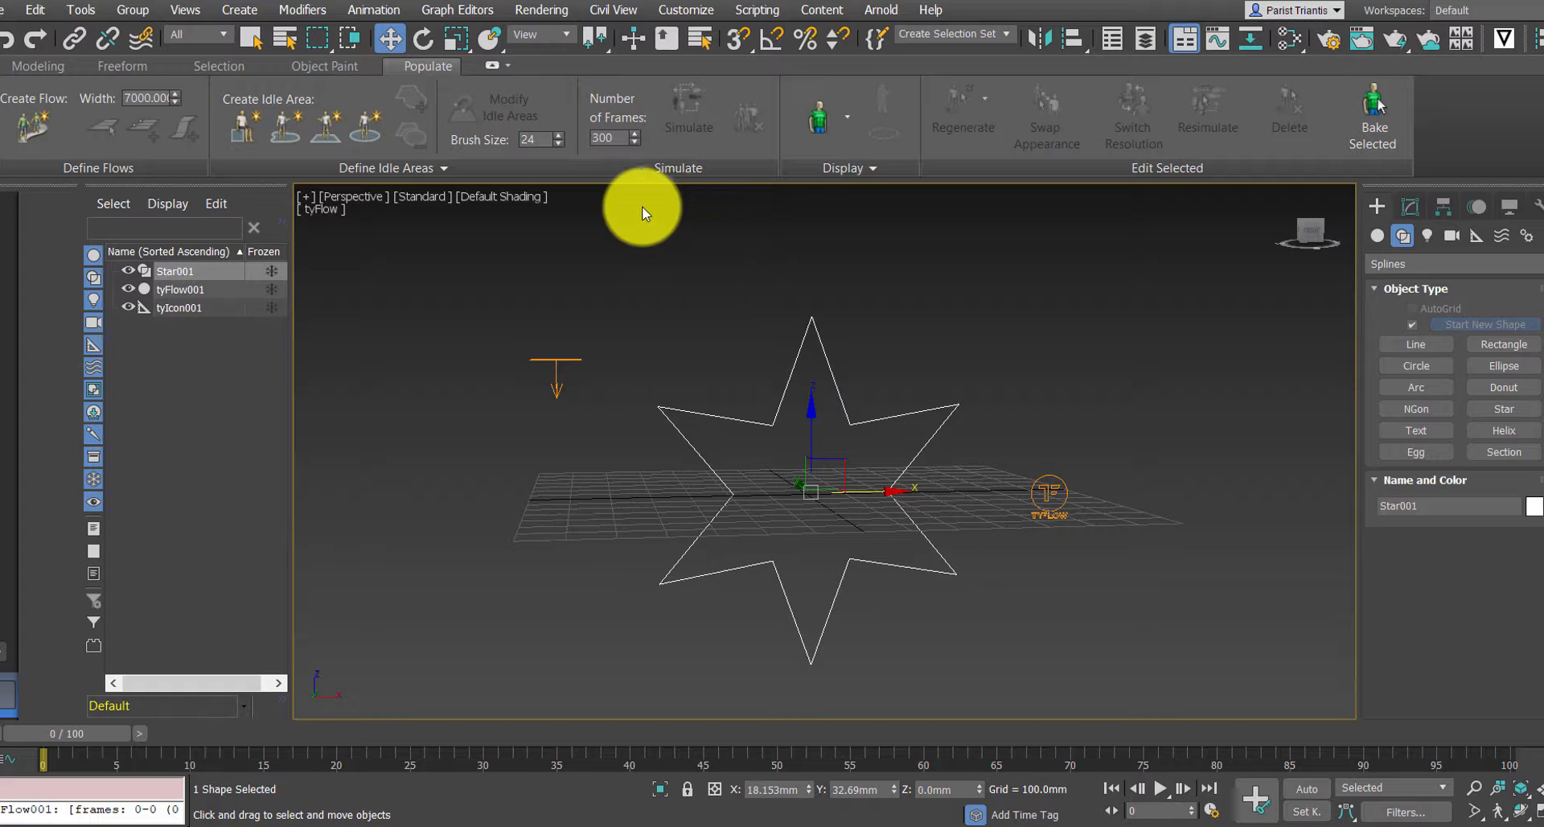
left_click_drag(871, 496, 770, 496)
left_click_drag(706, 412, 707, 370)
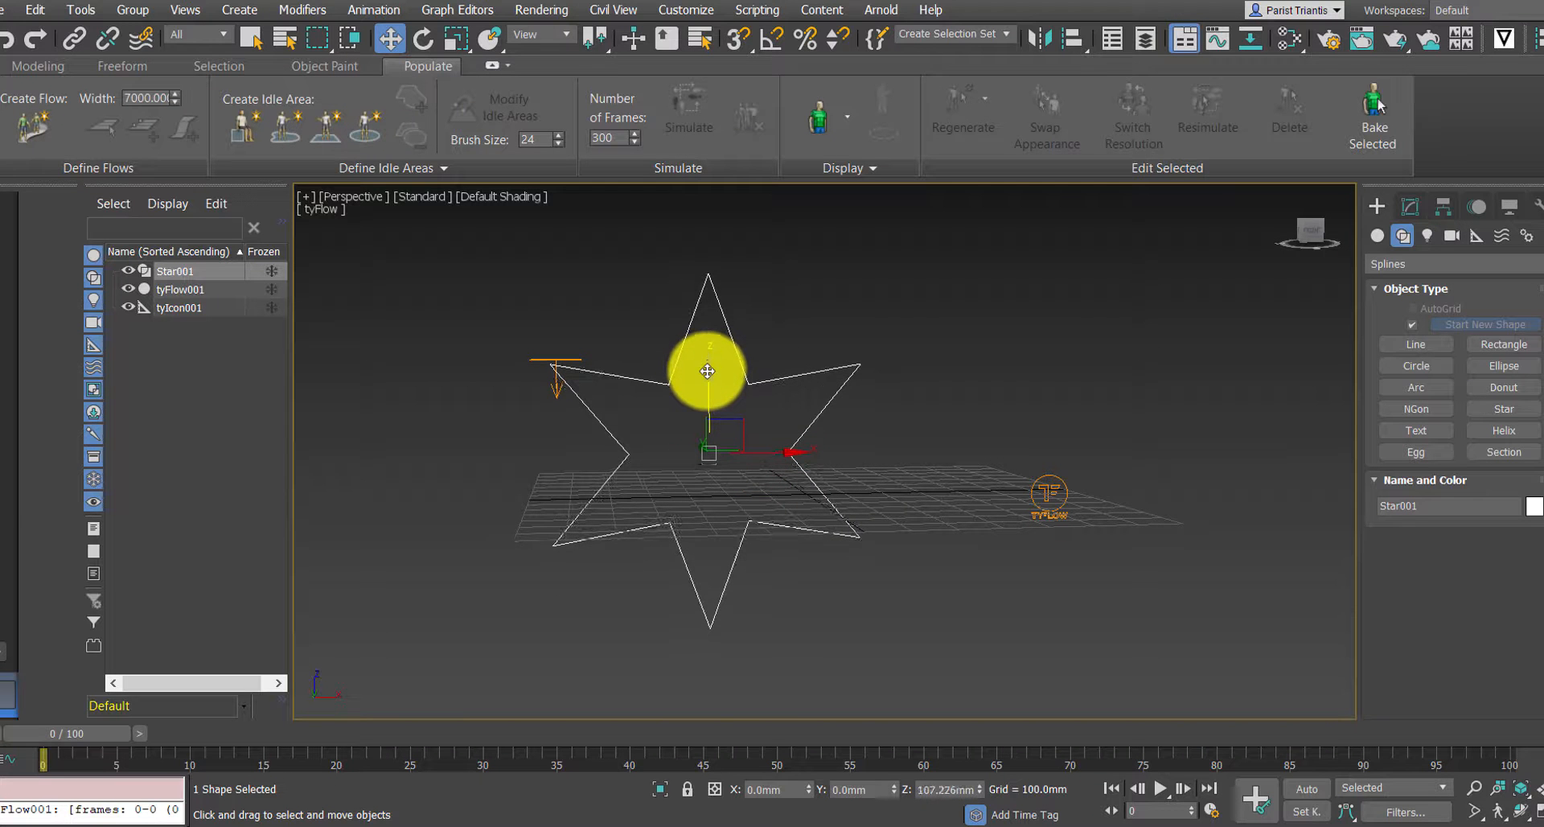
middle_click_drag(803, 448, 899, 528, "alt")
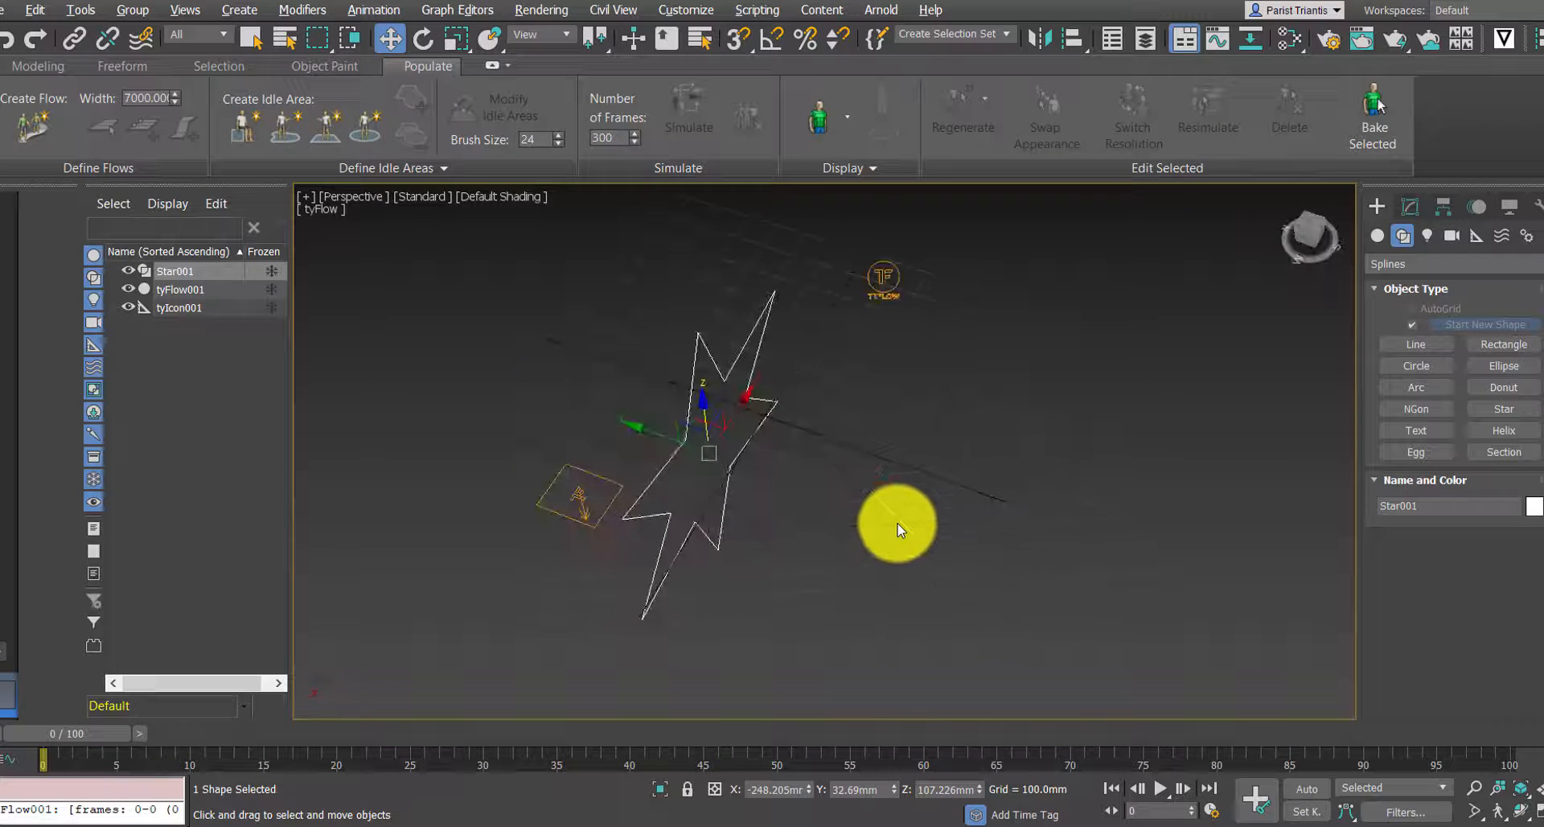
left_click_drag(630, 427, 583, 416)
middle_click_drag(835, 555, 914, 609, "alt")
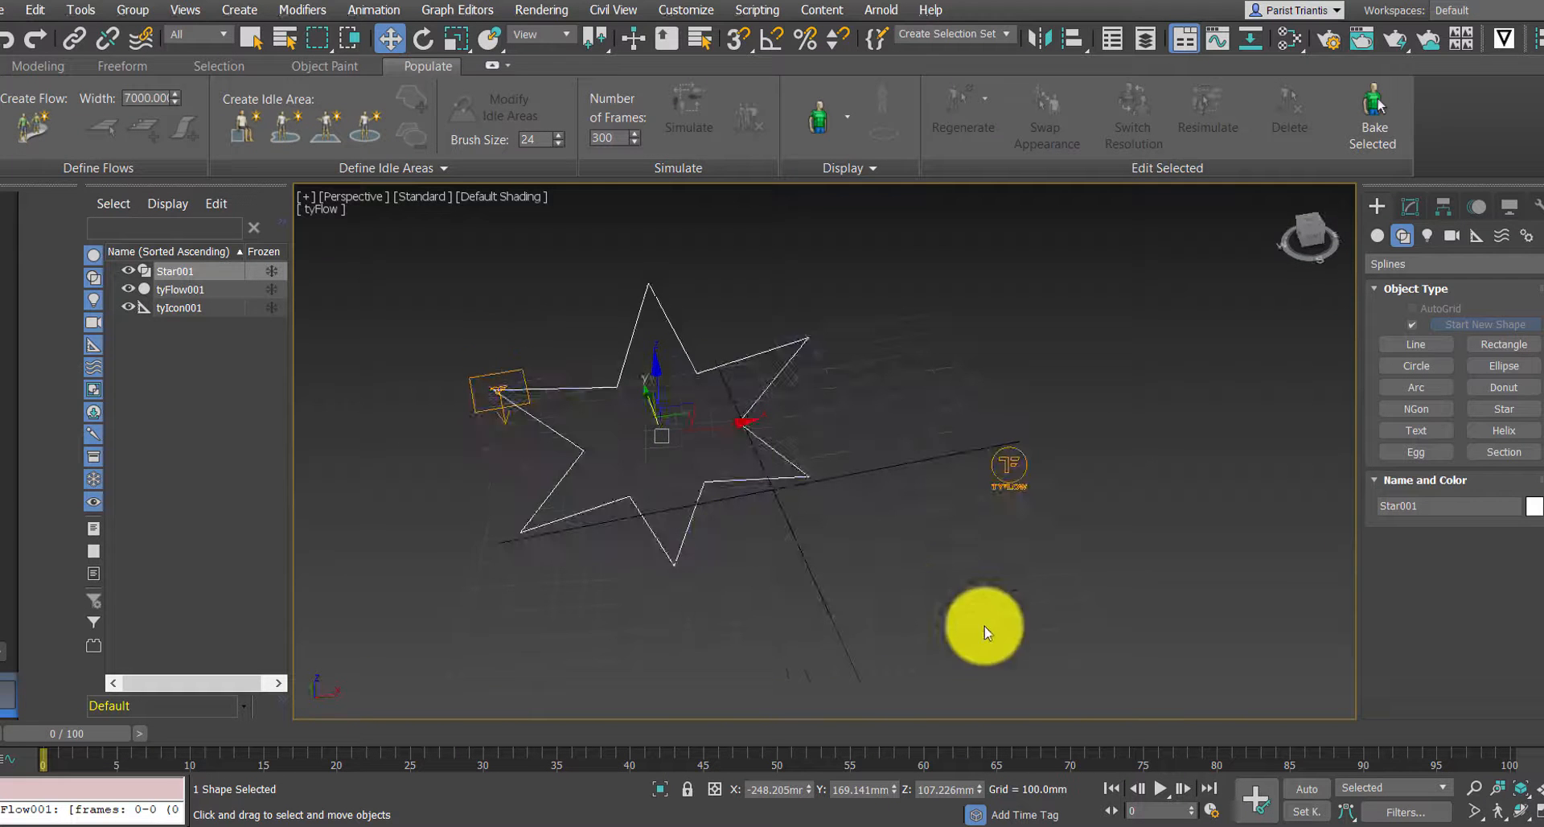
Step: Open the tyFlow object's editor, then narrow its window and move it aside to uncover the viewport
left_click(1166, 510)
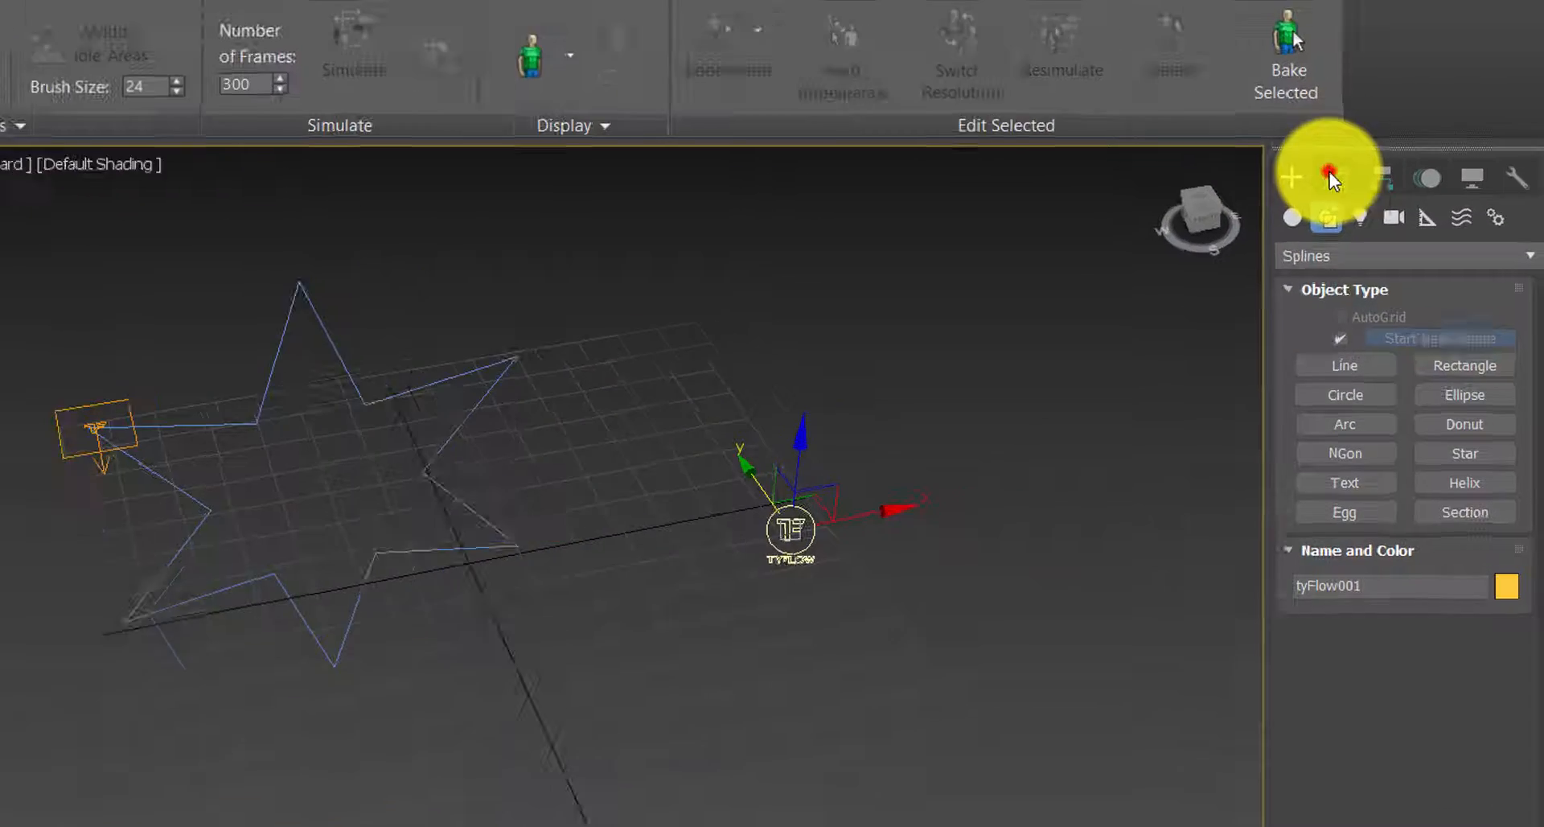
left_click(1407, 210)
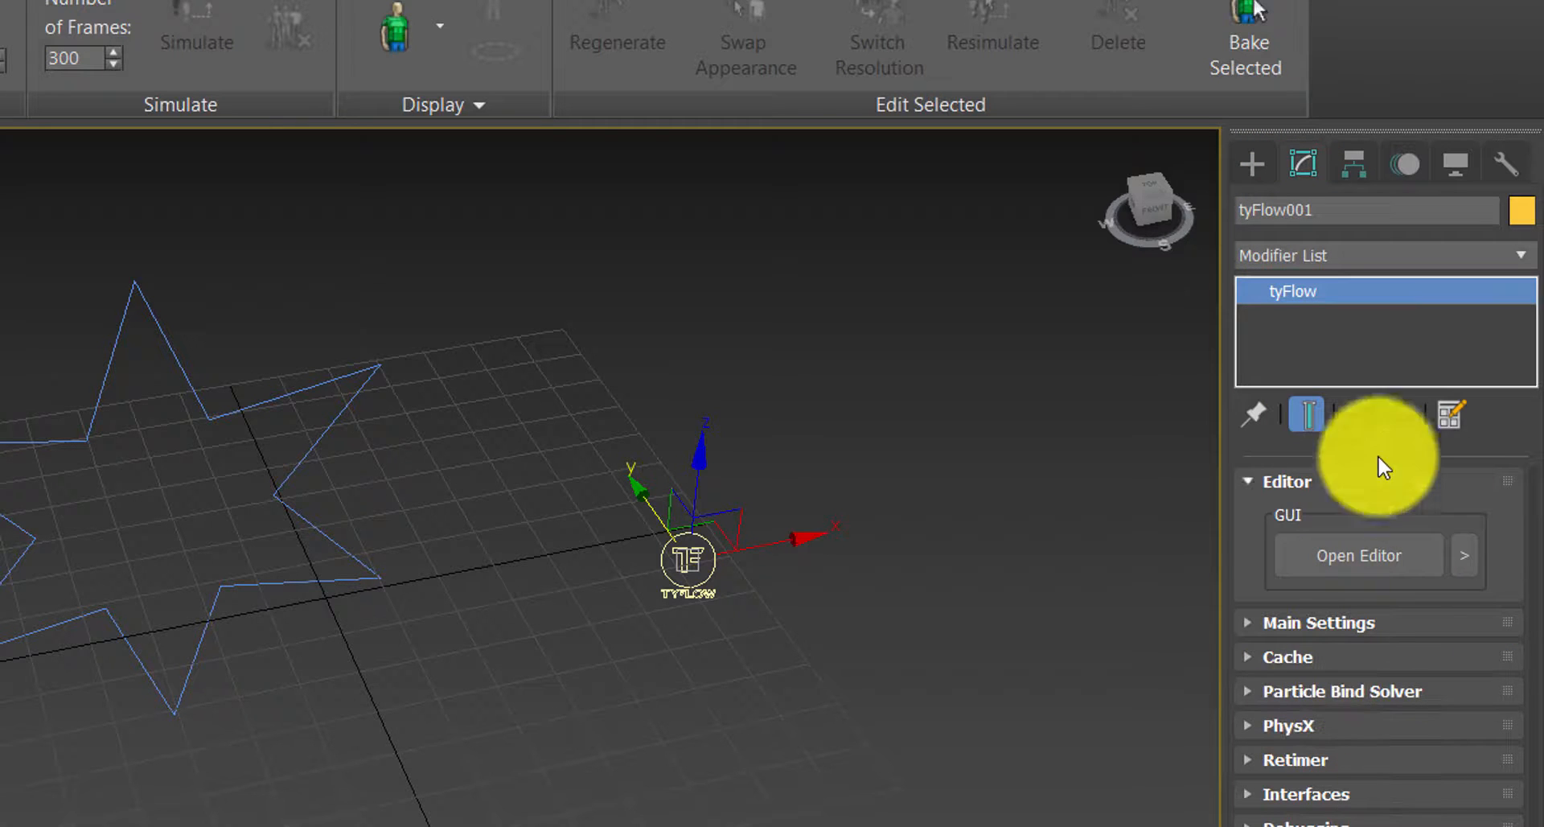
left_click(1344, 573)
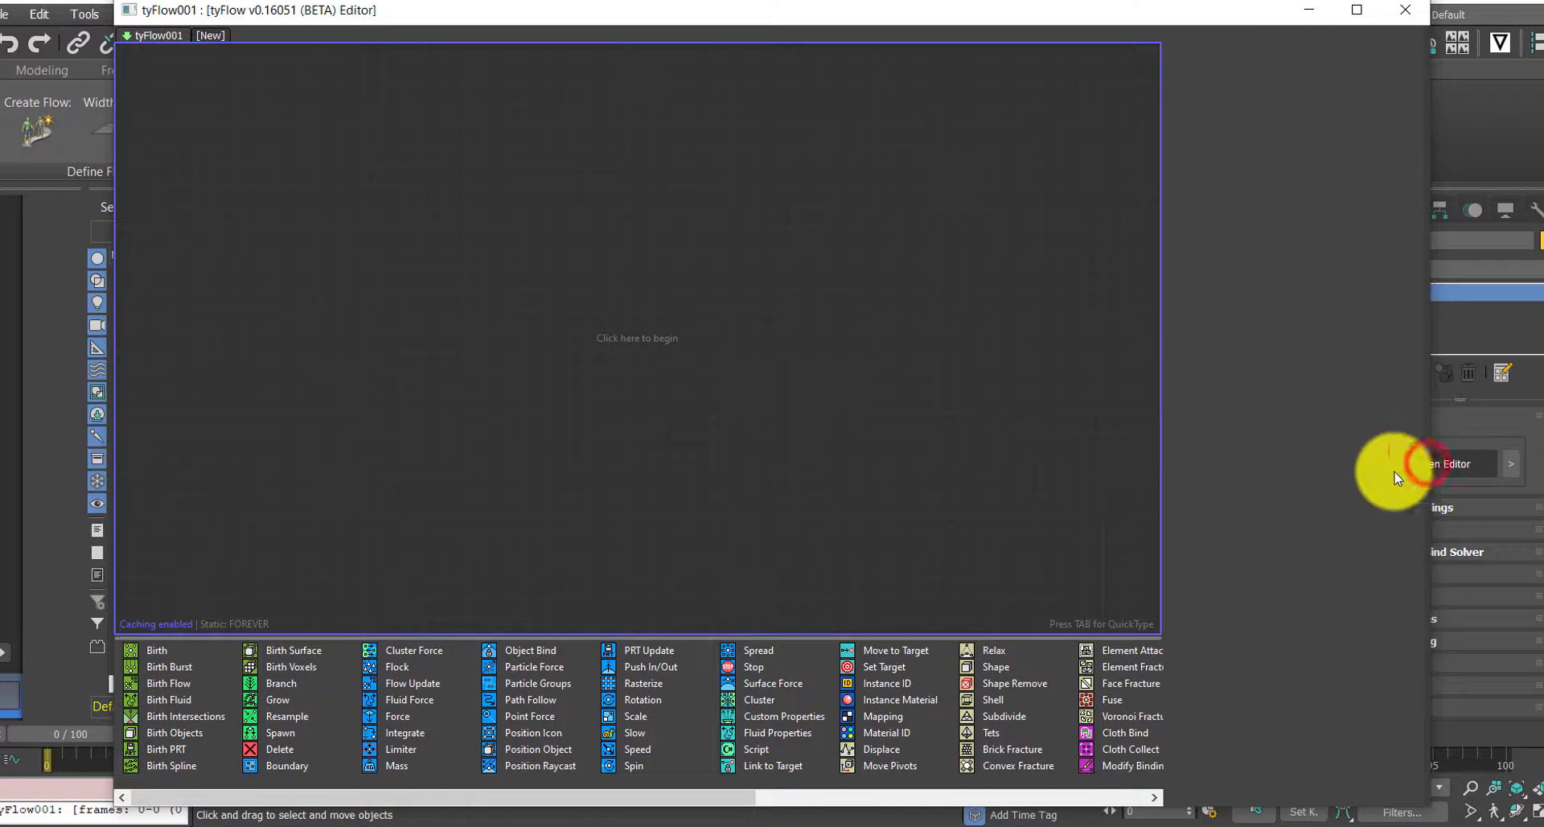
left_click_drag(1430, 151, 837, 200)
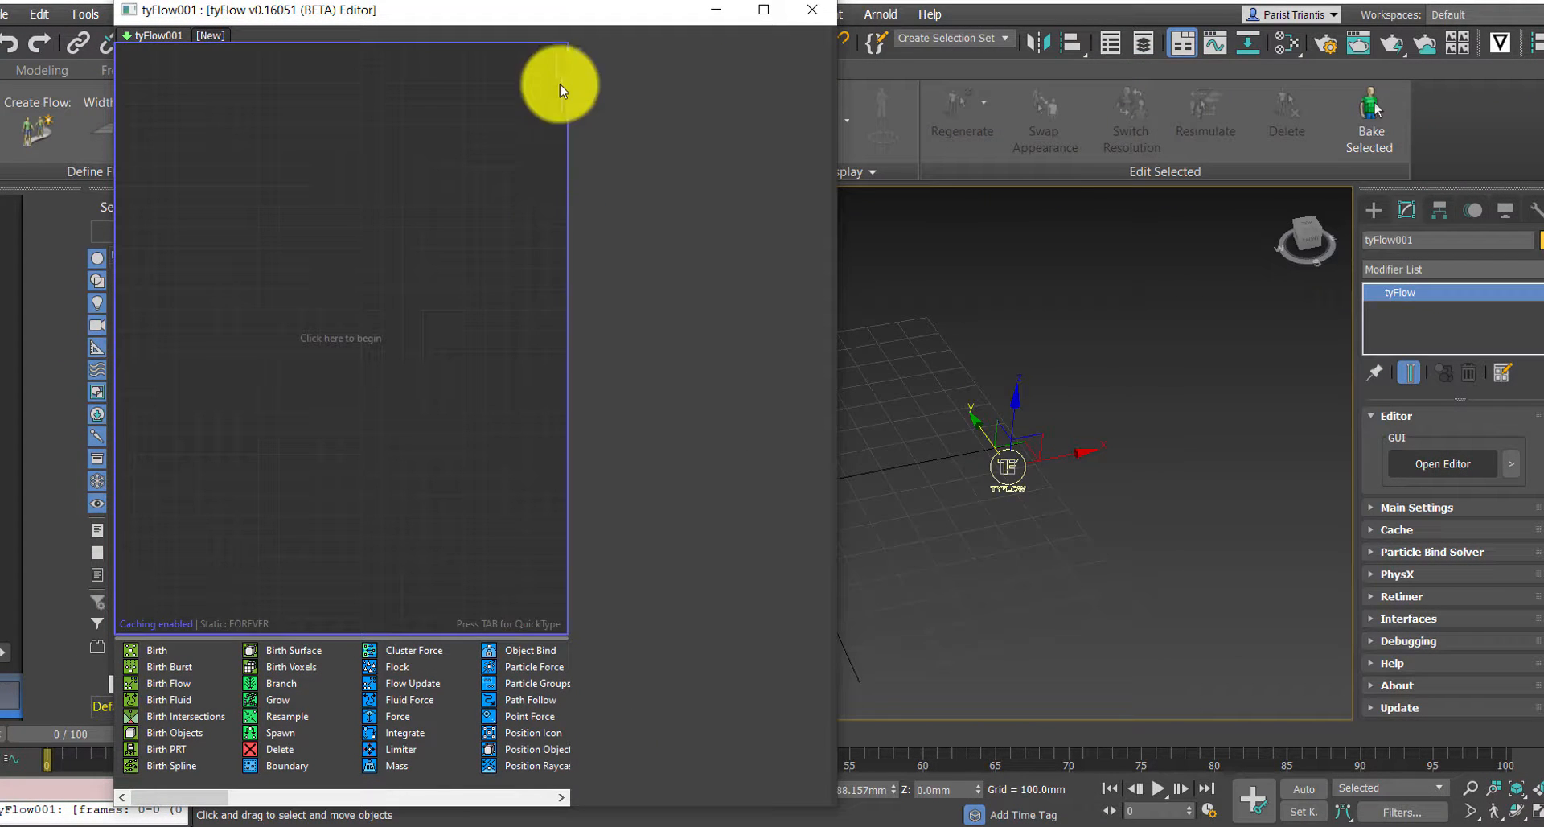
left_click_drag(604, 12, 496, 14)
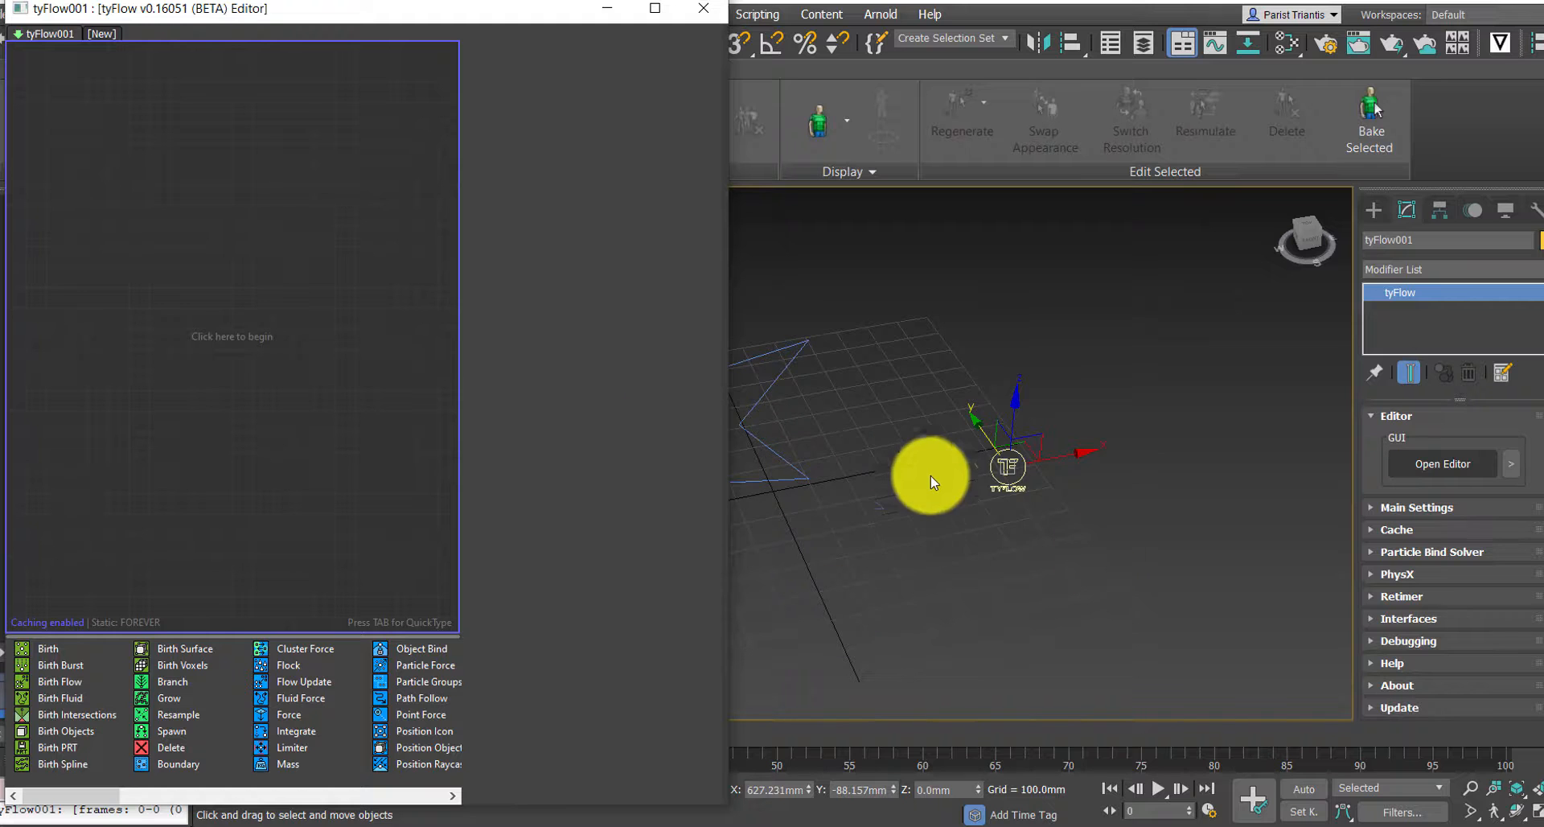
Step: Add a Birth operator to the empty flow as a new event
middle_click_drag(953, 435, 1045, 496)
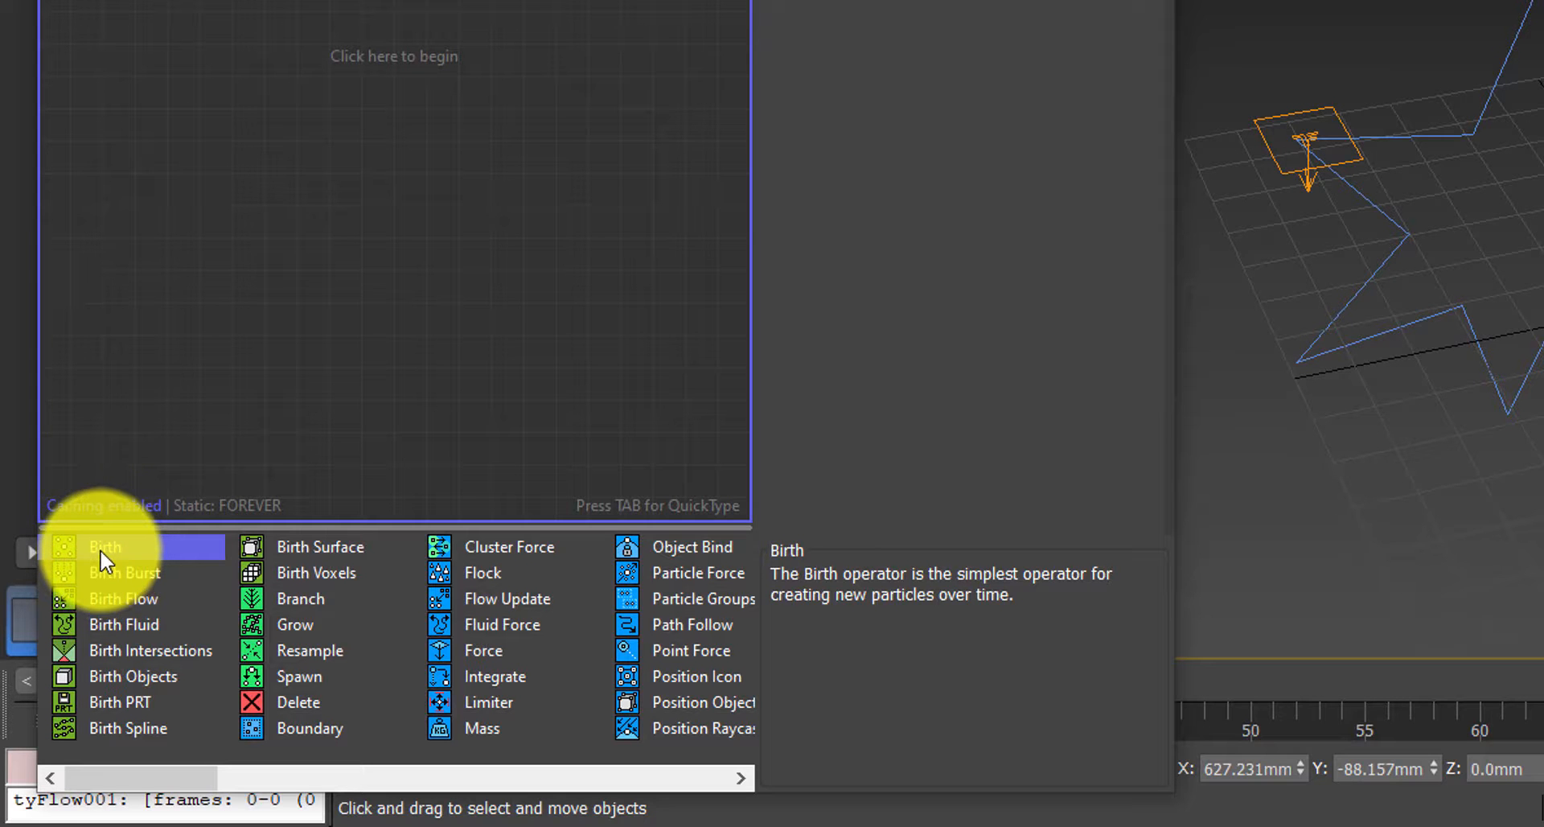
left_click_drag(104, 546, 177, 0)
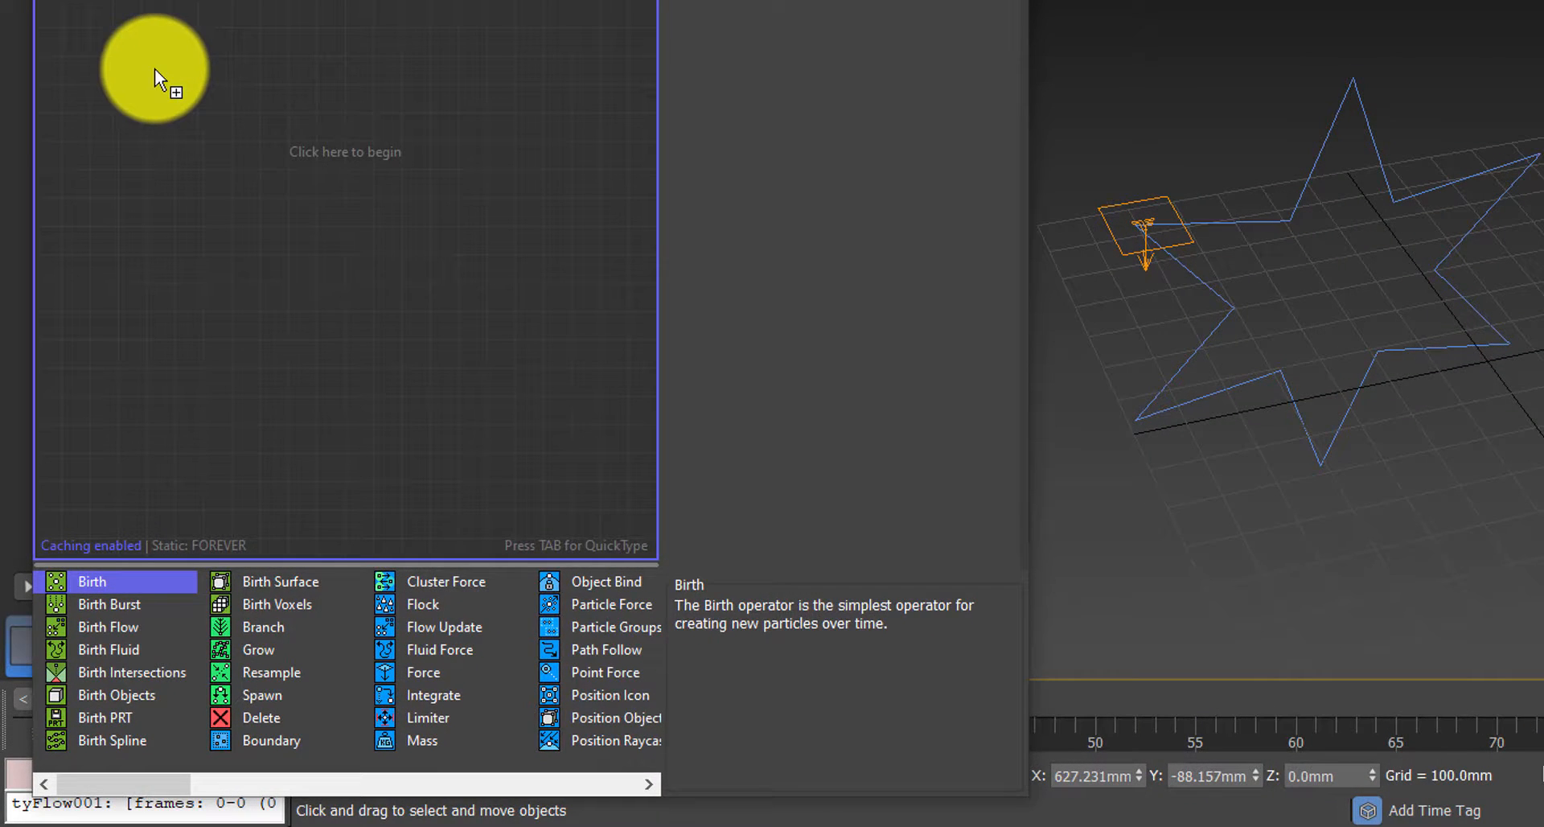
left_click_drag(154, 69, 154, 69)
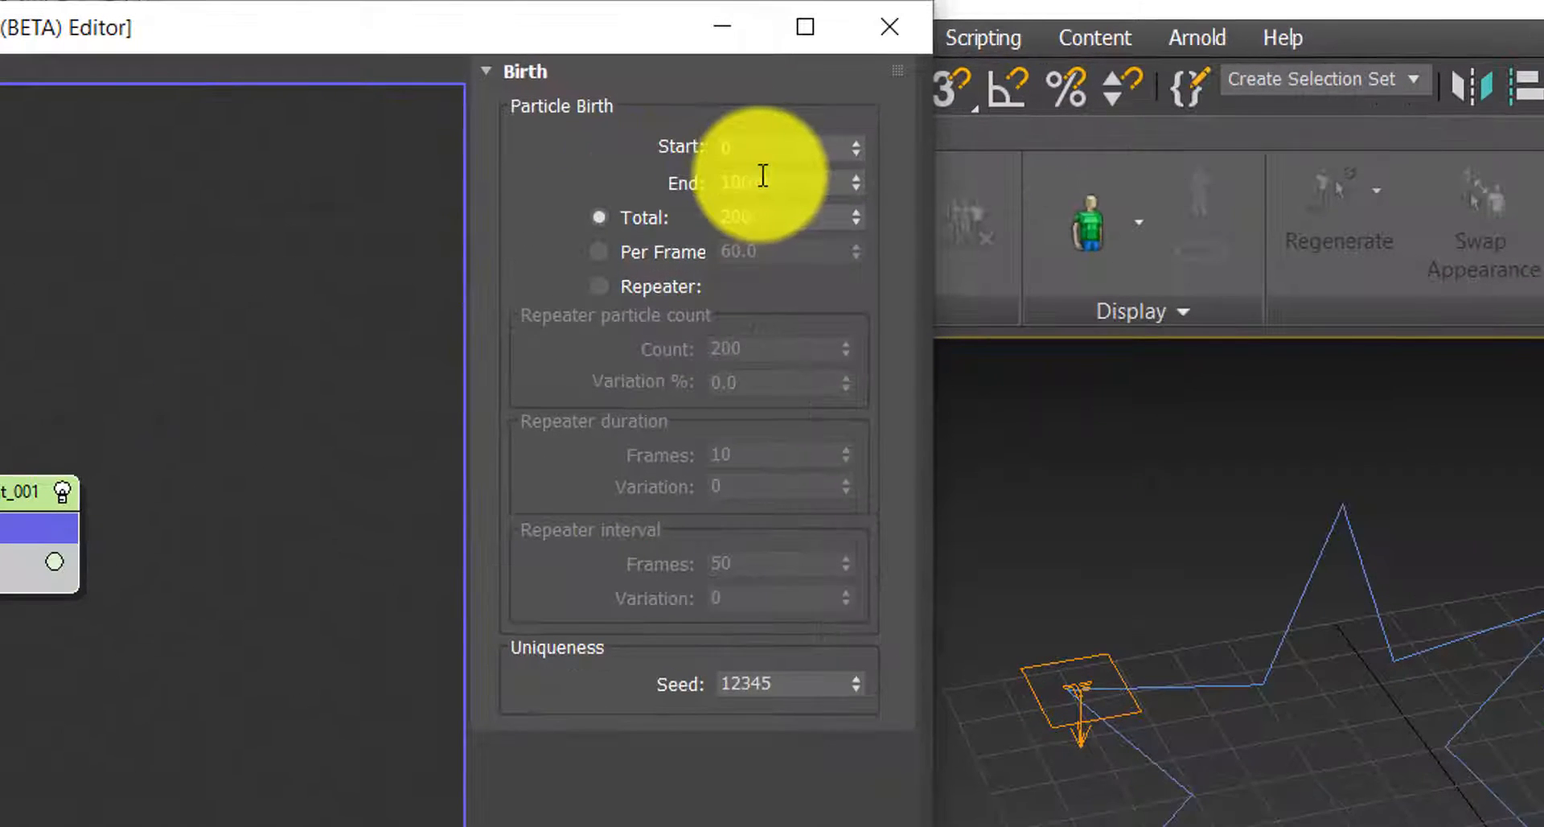
Step: Set the Birth operator to end at frame 50 with a total of 2 particles
double_click(629, 94)
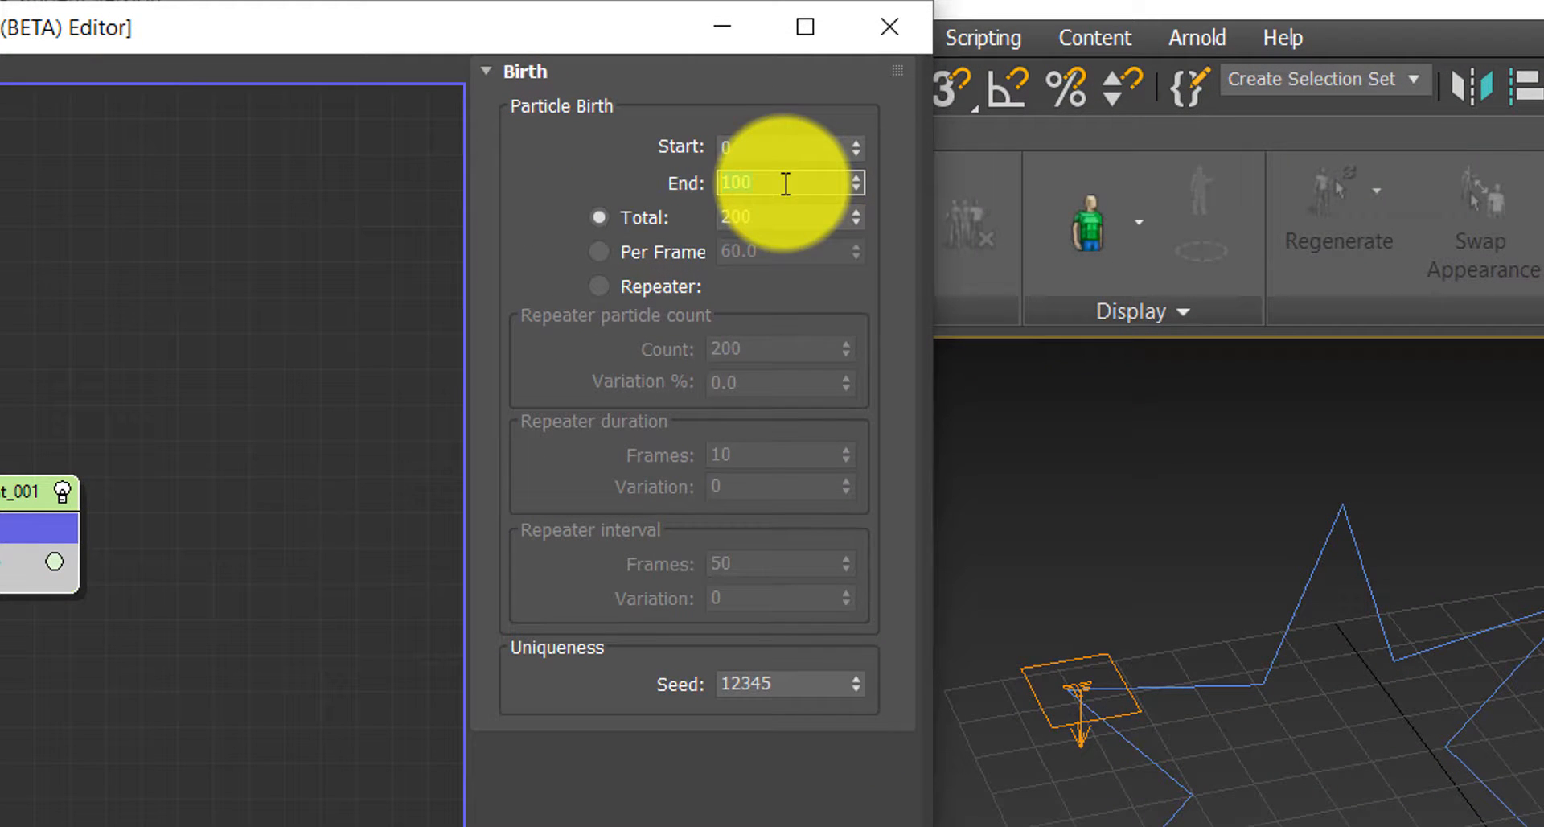
type("50")
left_click(790, 214)
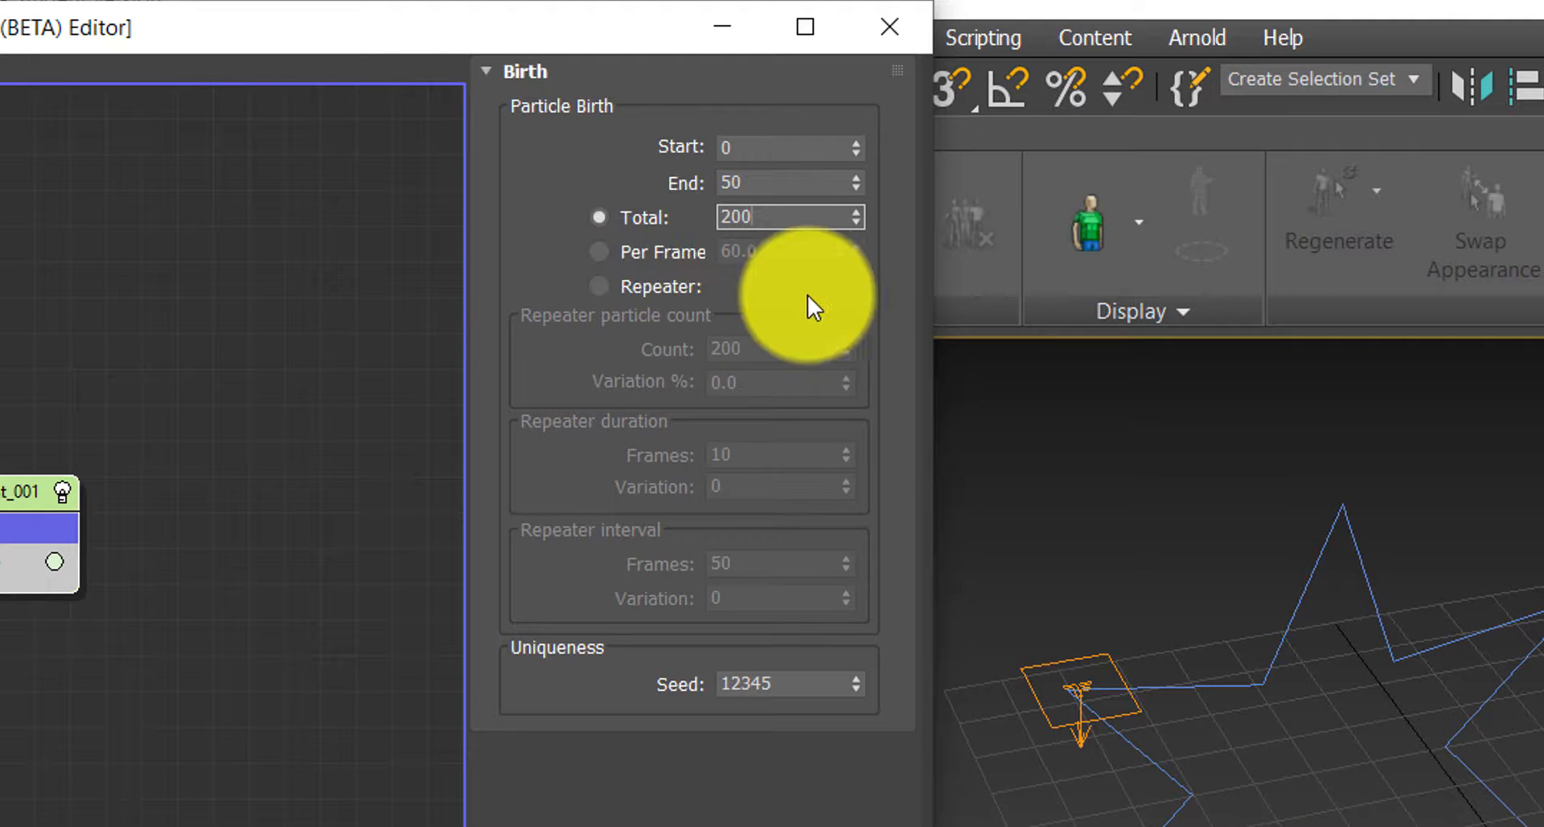
left_click_drag(793, 217, 672, 211)
type("2")
left_click(513, 181)
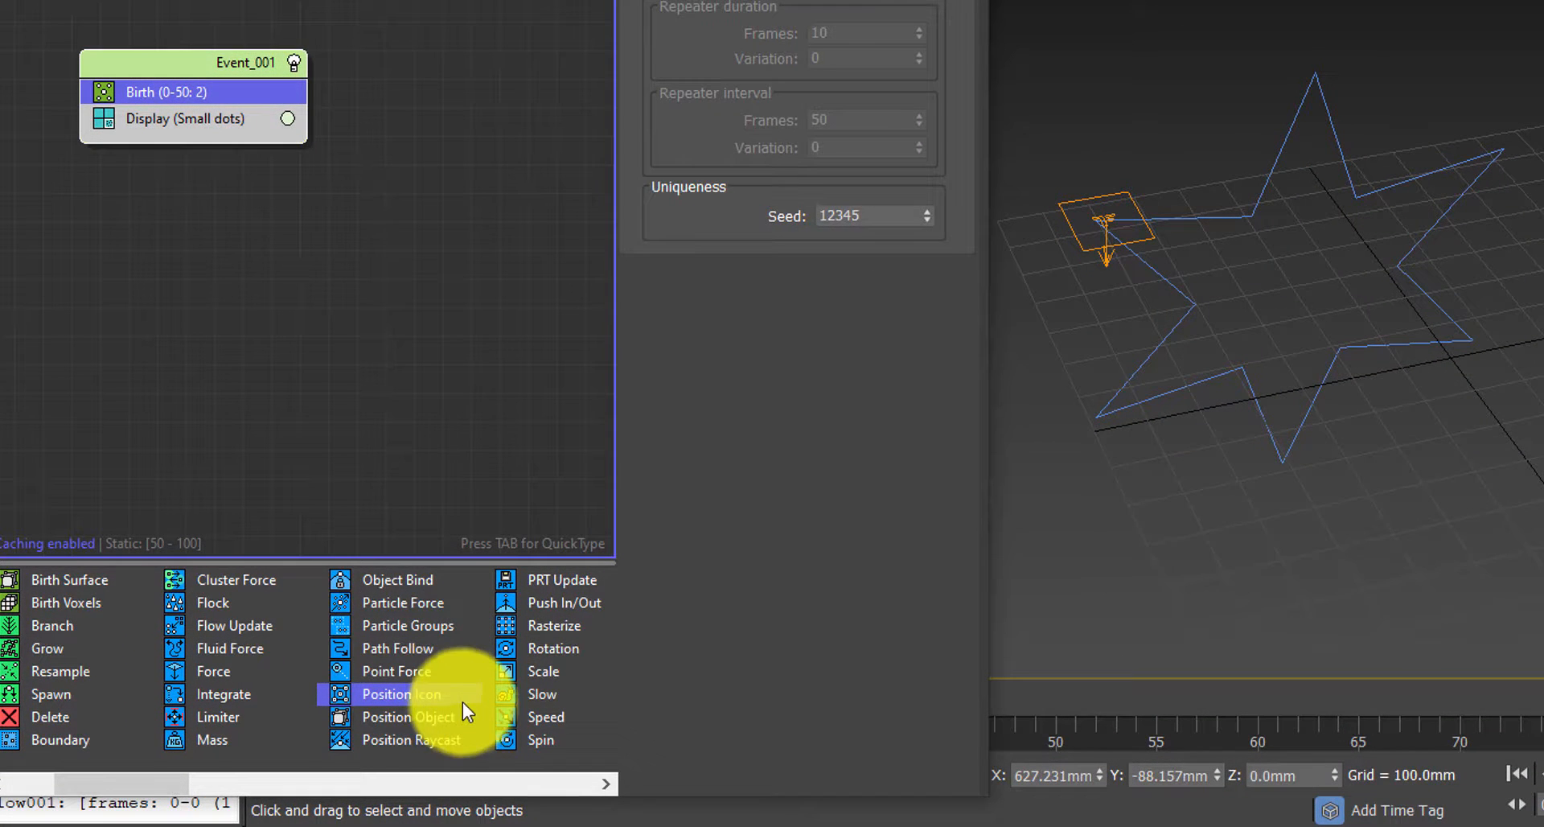
Step: Insert a Position Icon operator between Birth and Display and assign the scene's tyIcon to it
left_click_drag(438, 694, 207, 110)
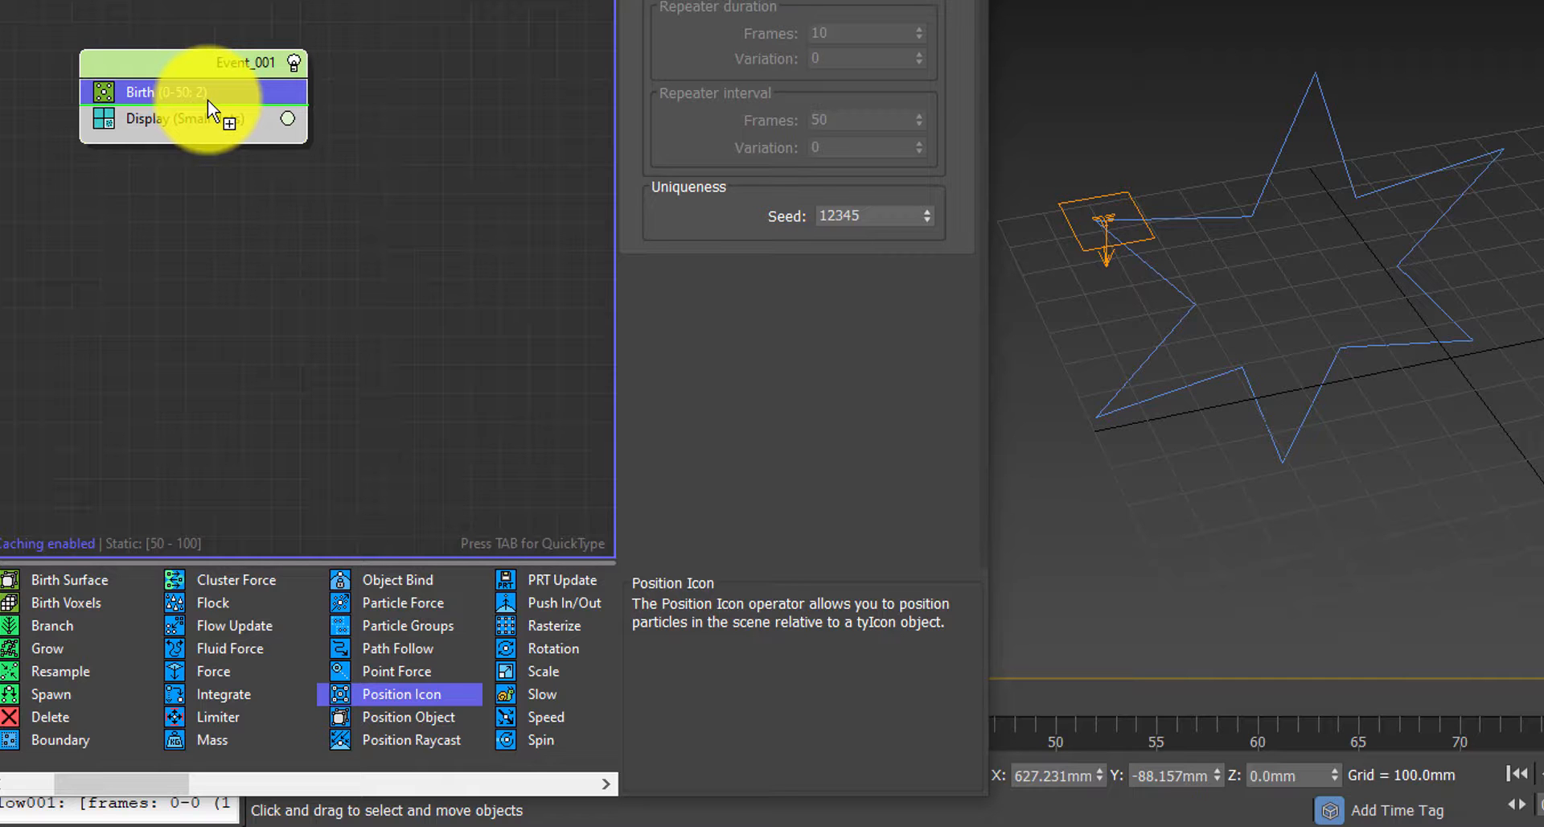
left_click_drag(208, 100, 211, 107)
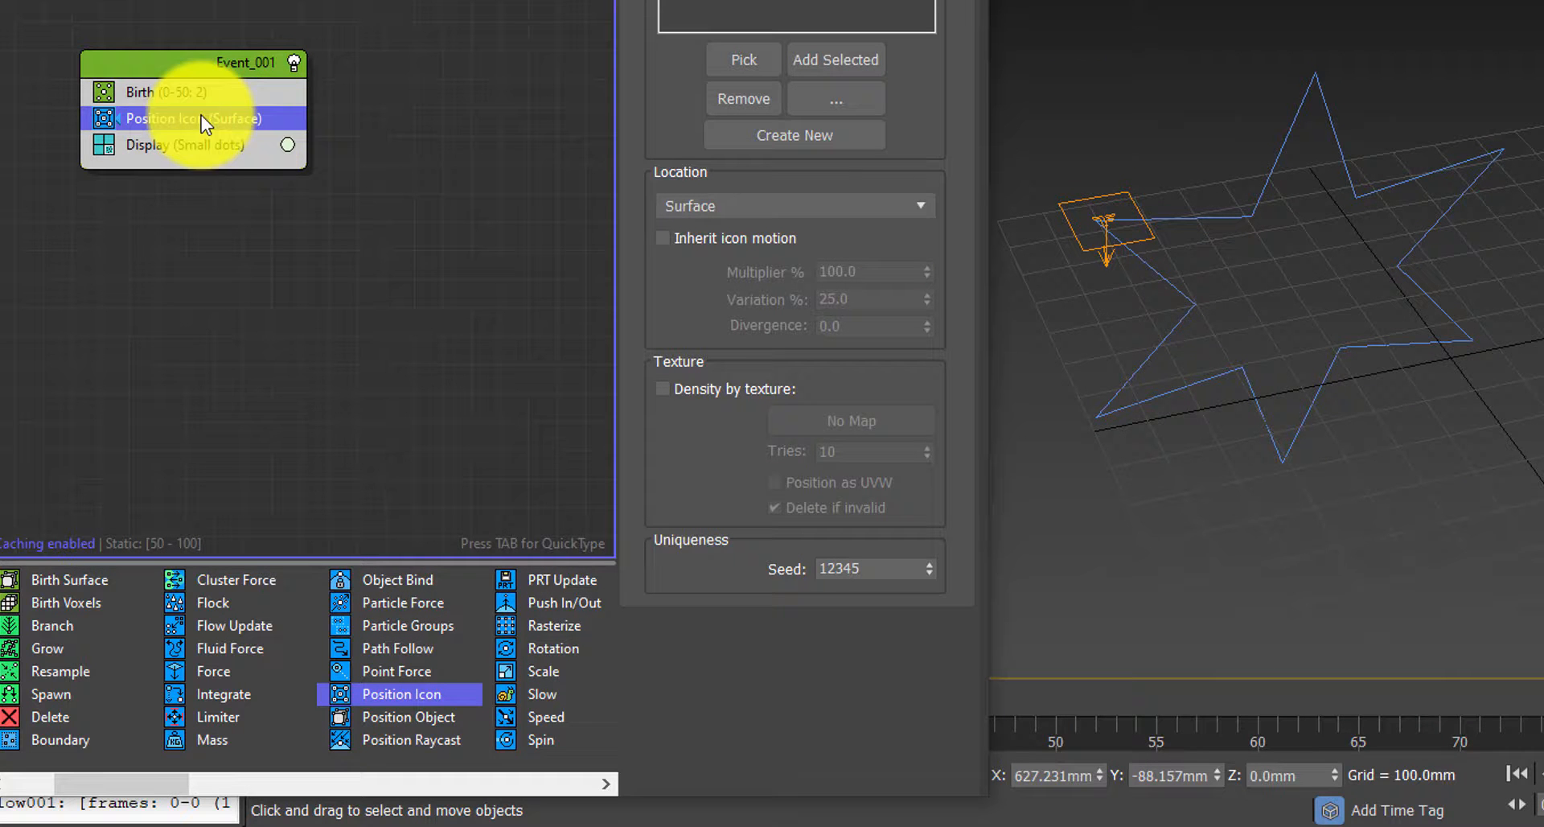
left_click(741, 53)
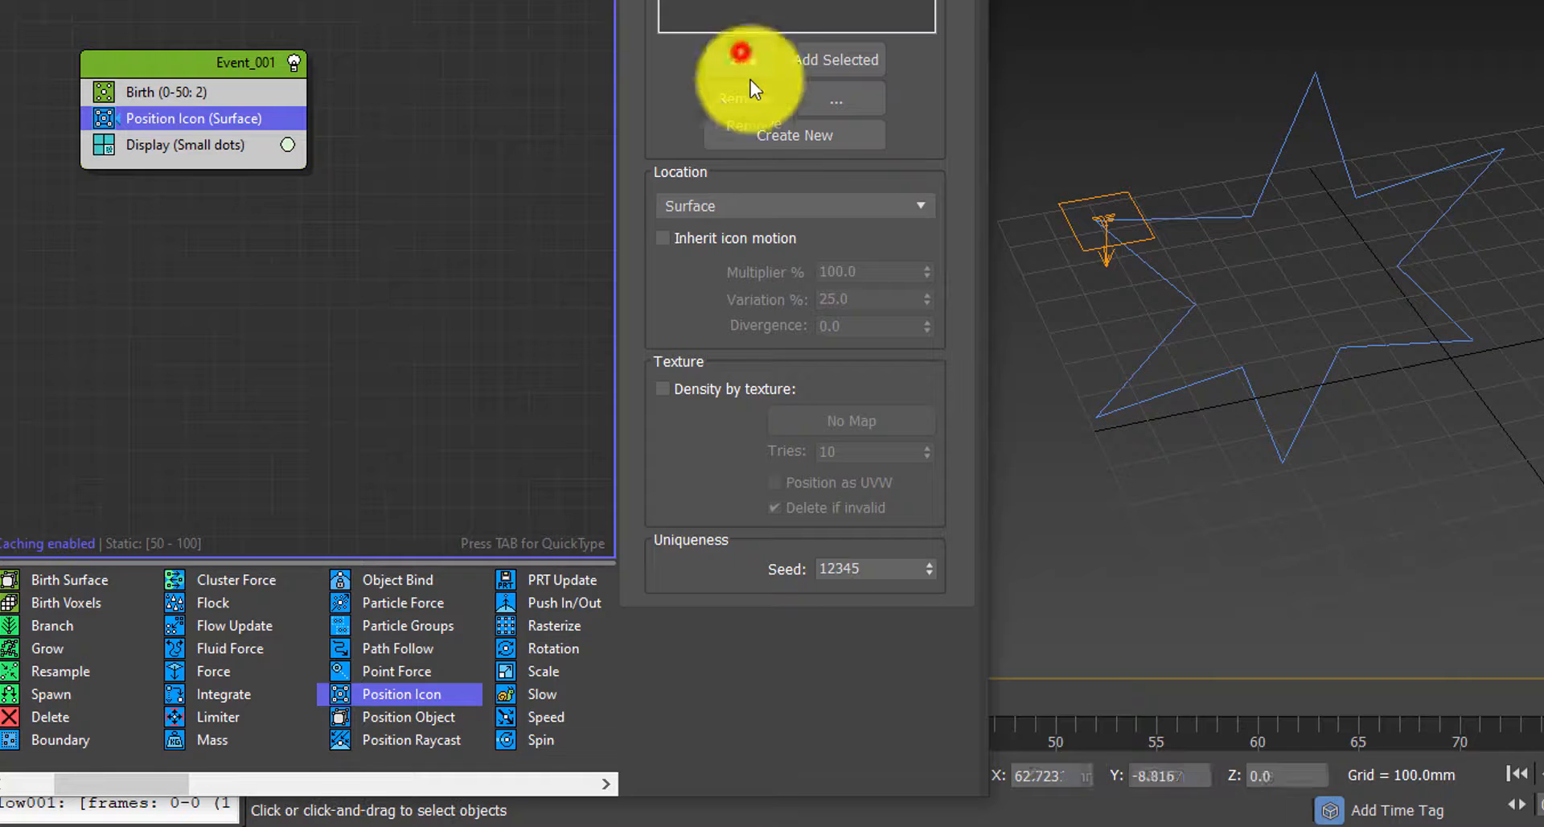
left_click(1094, 245)
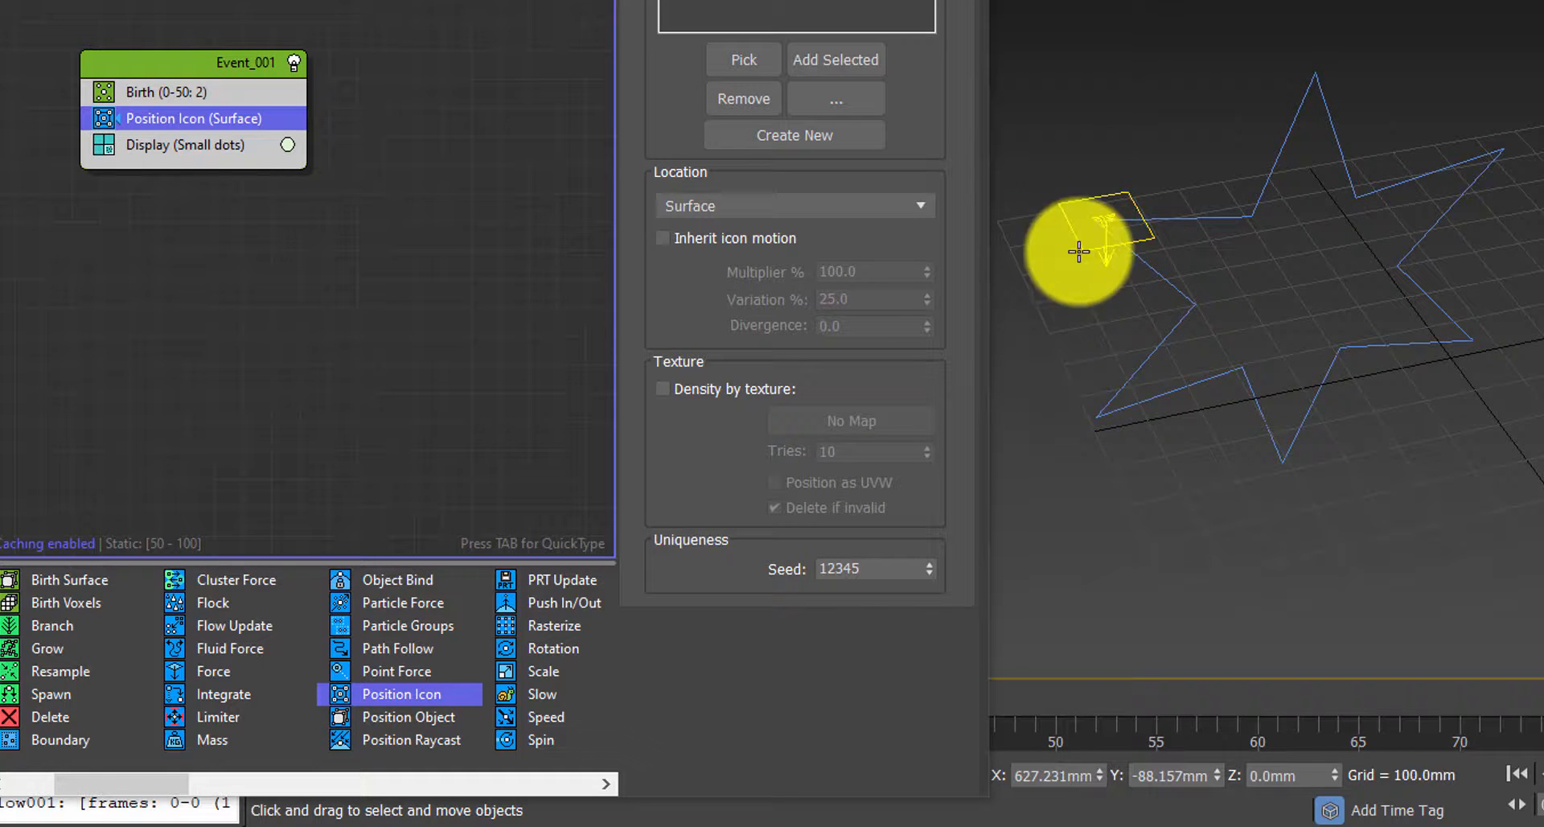
left_click(335, 359)
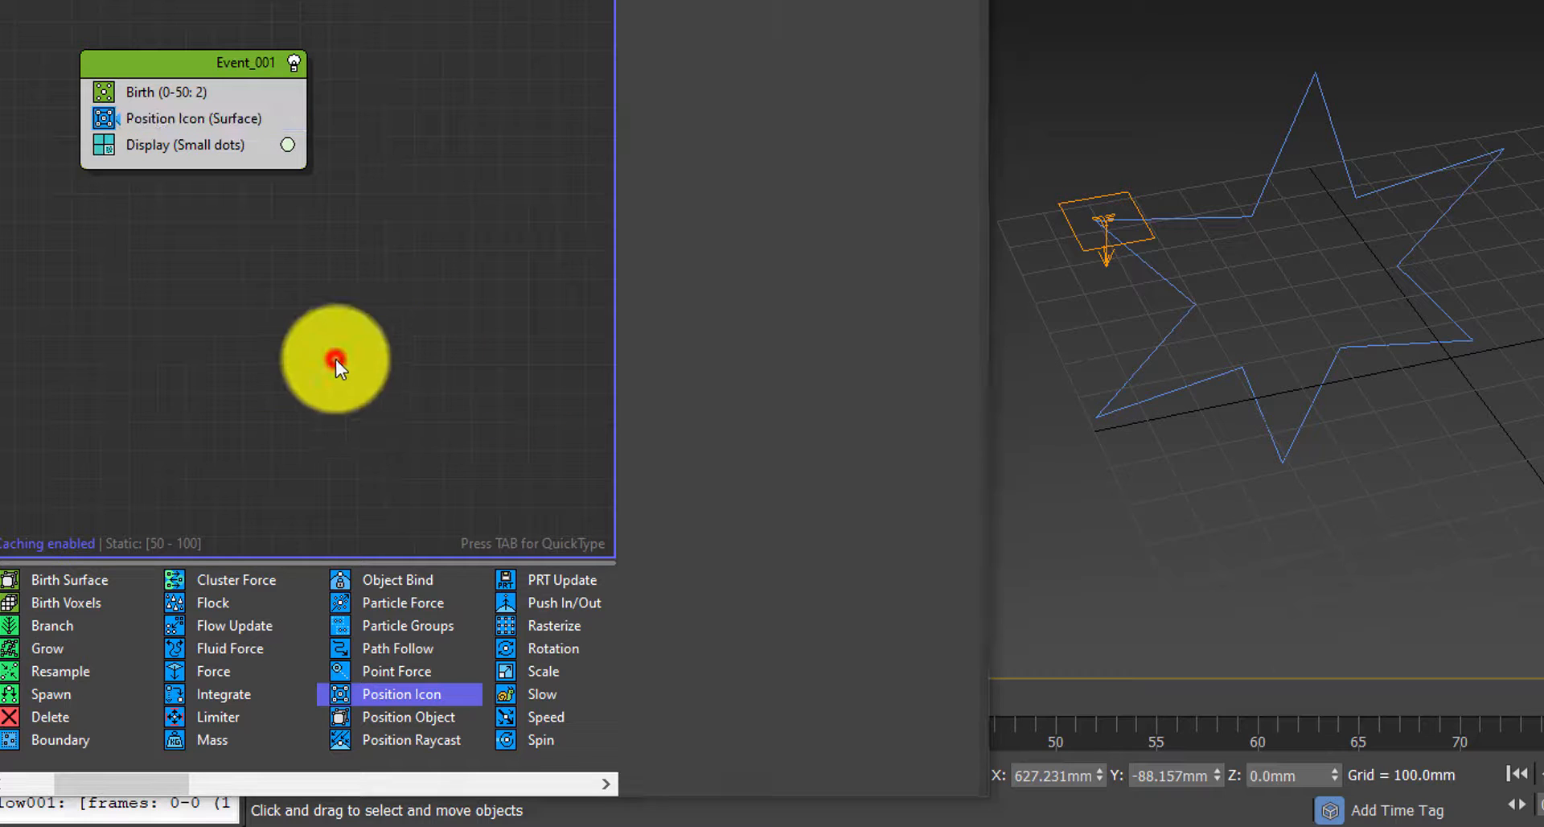
Step: Add a Speed operator below Position Icon, directed Along Icon Arrow, with tyIcon001 as its icon
left_click(535, 716)
left_click_drag(422, 720, 195, 133)
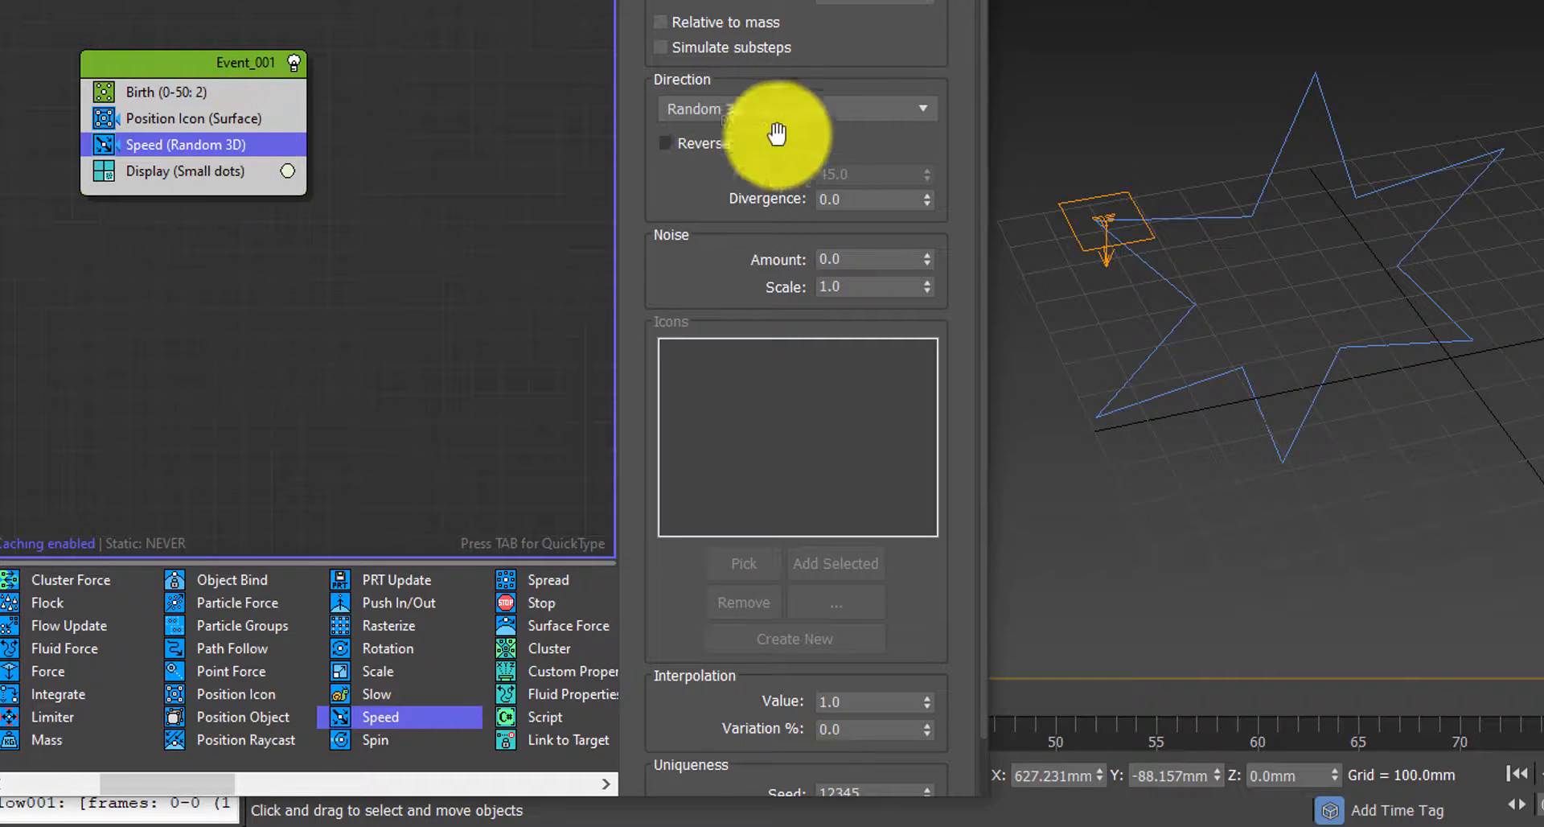
left_click(802, 114)
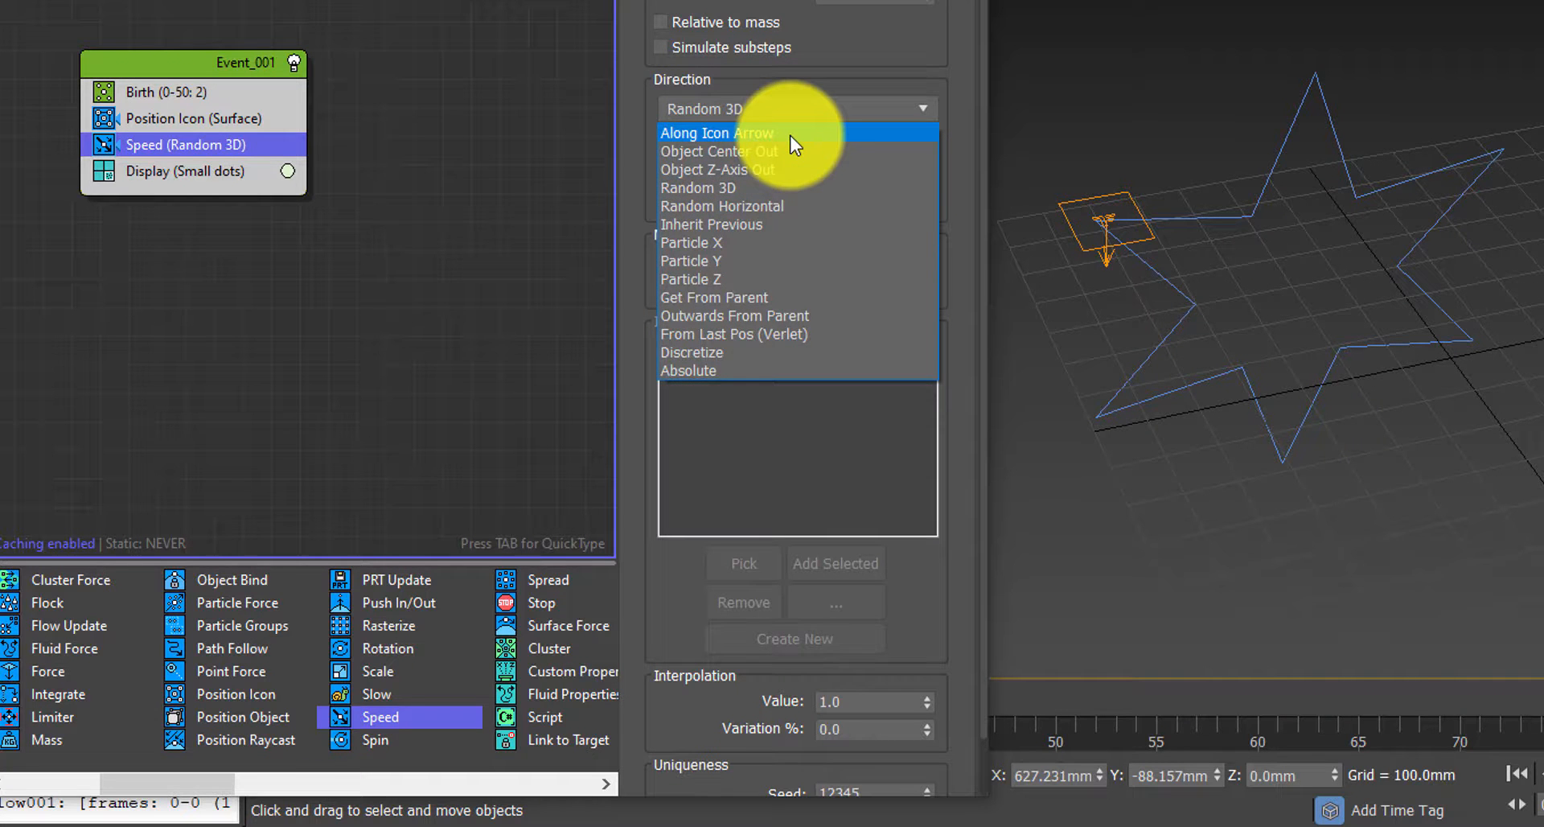
left_click(791, 134)
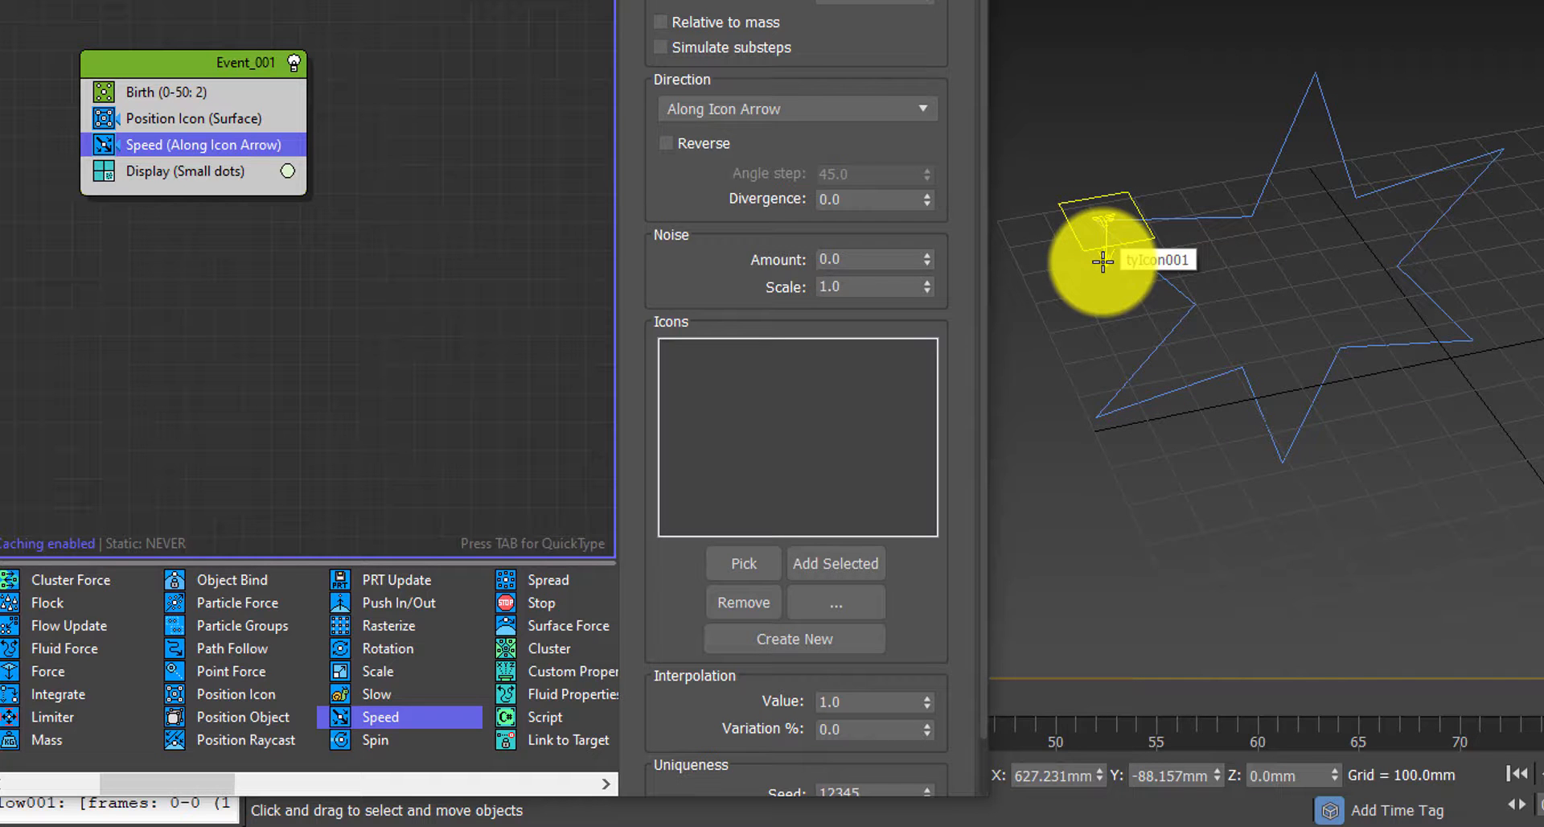
left_click(759, 556)
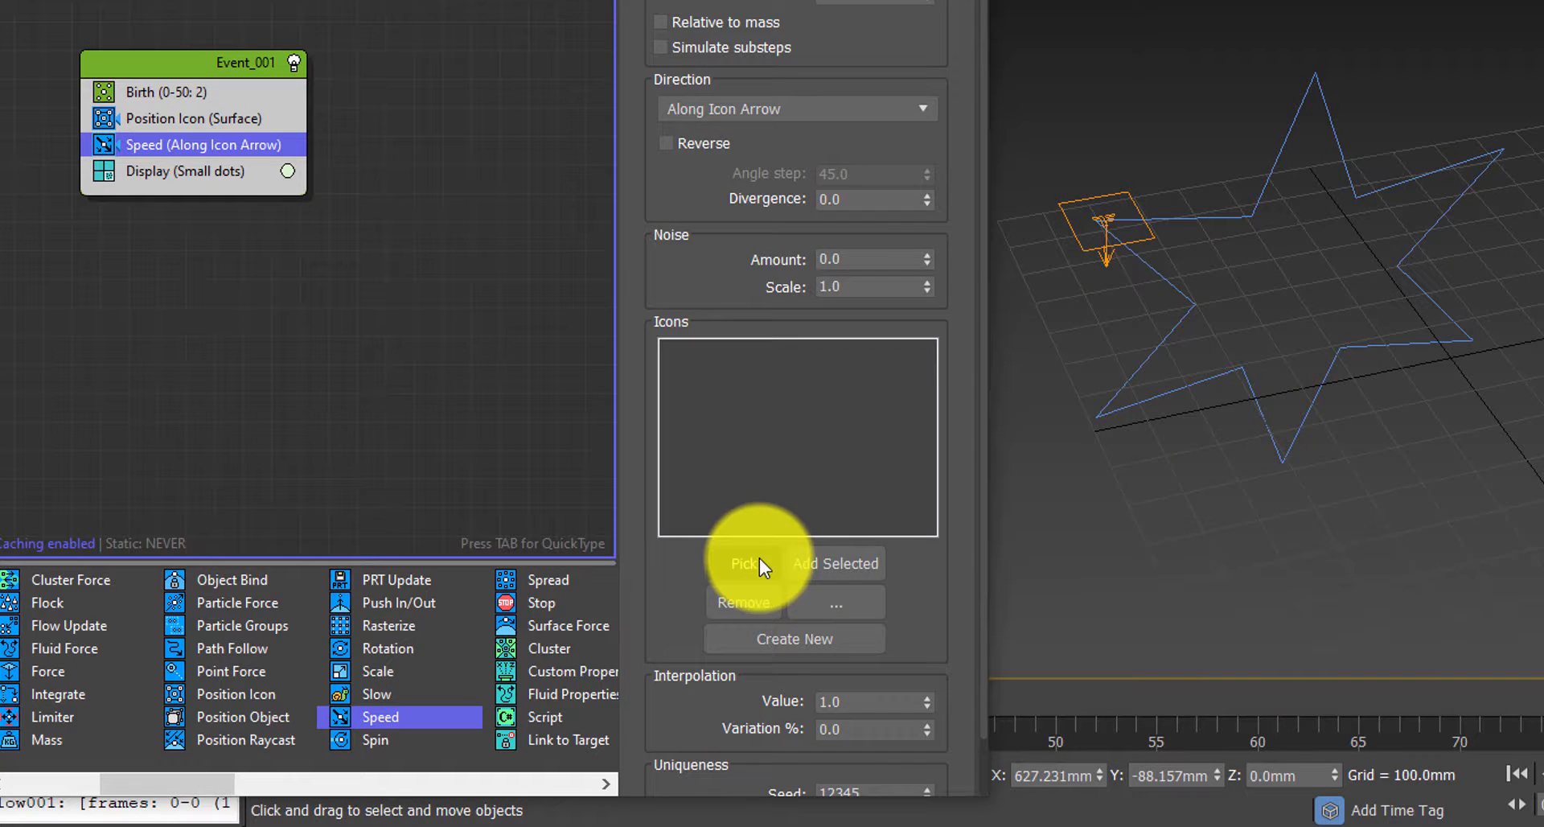
left_click(1108, 261)
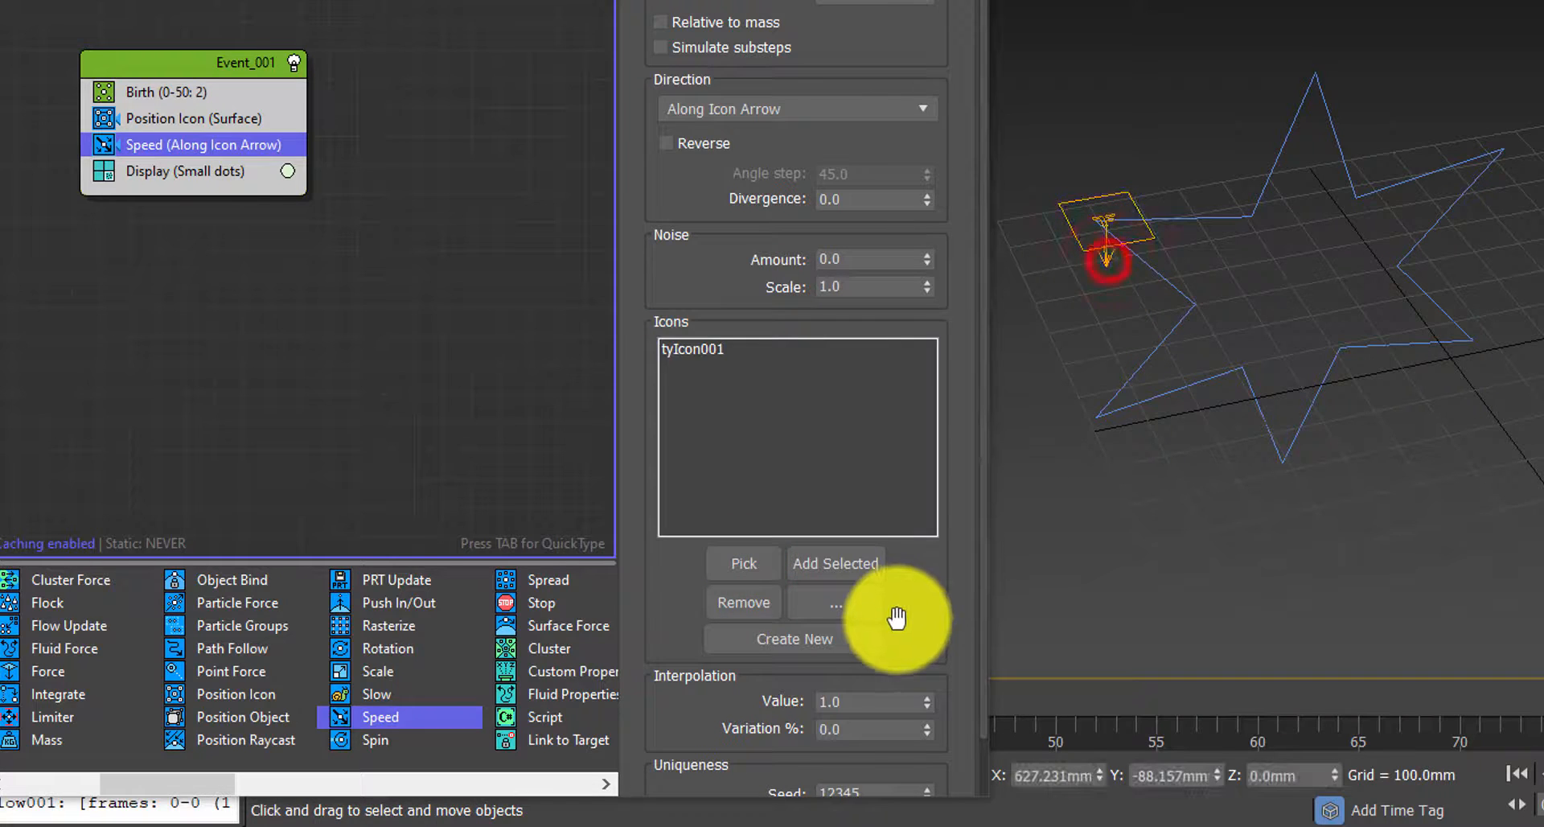
Step: Set the Birth operator's total to 200 particles
left_click(165, 92)
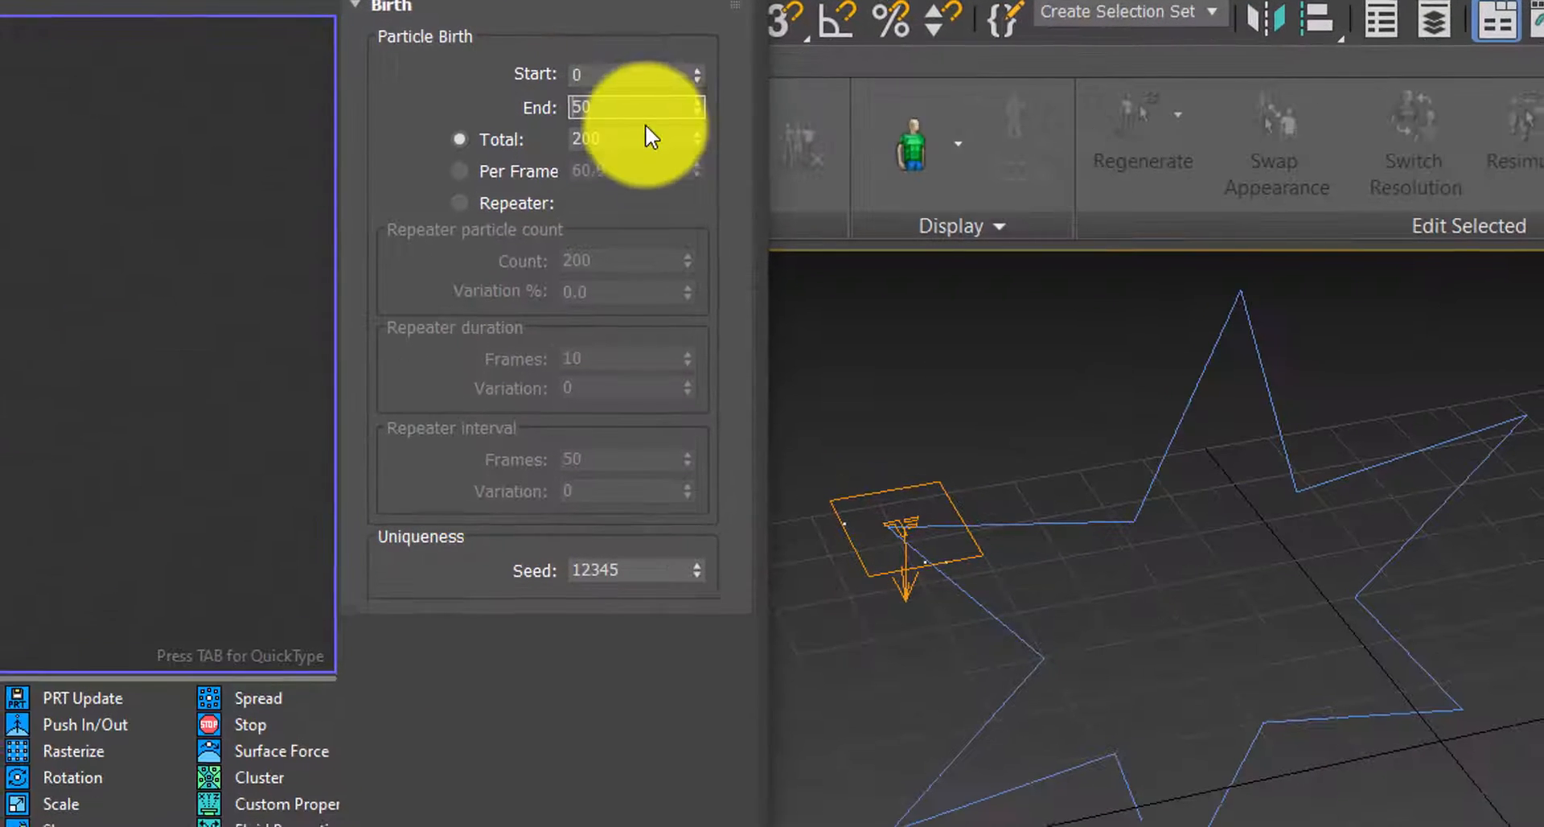
left_click(635, 141)
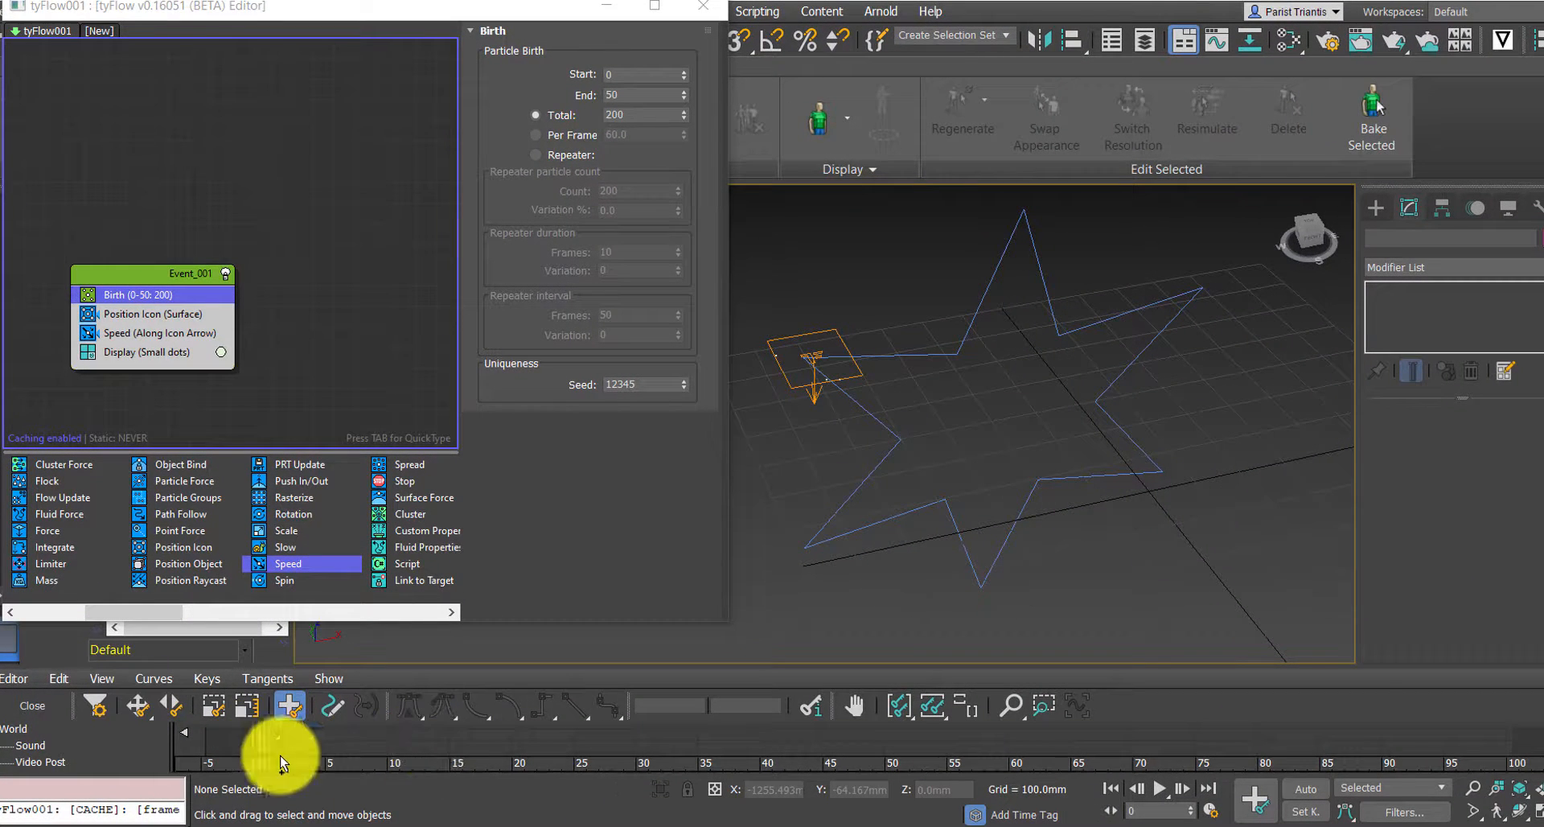
left_click_drag(263, 737, 228, 682)
mouse_move(1473, 615)
Step: Insert a Shape operator between Speed and Display in the event
scroll(241, 483, "down", 3)
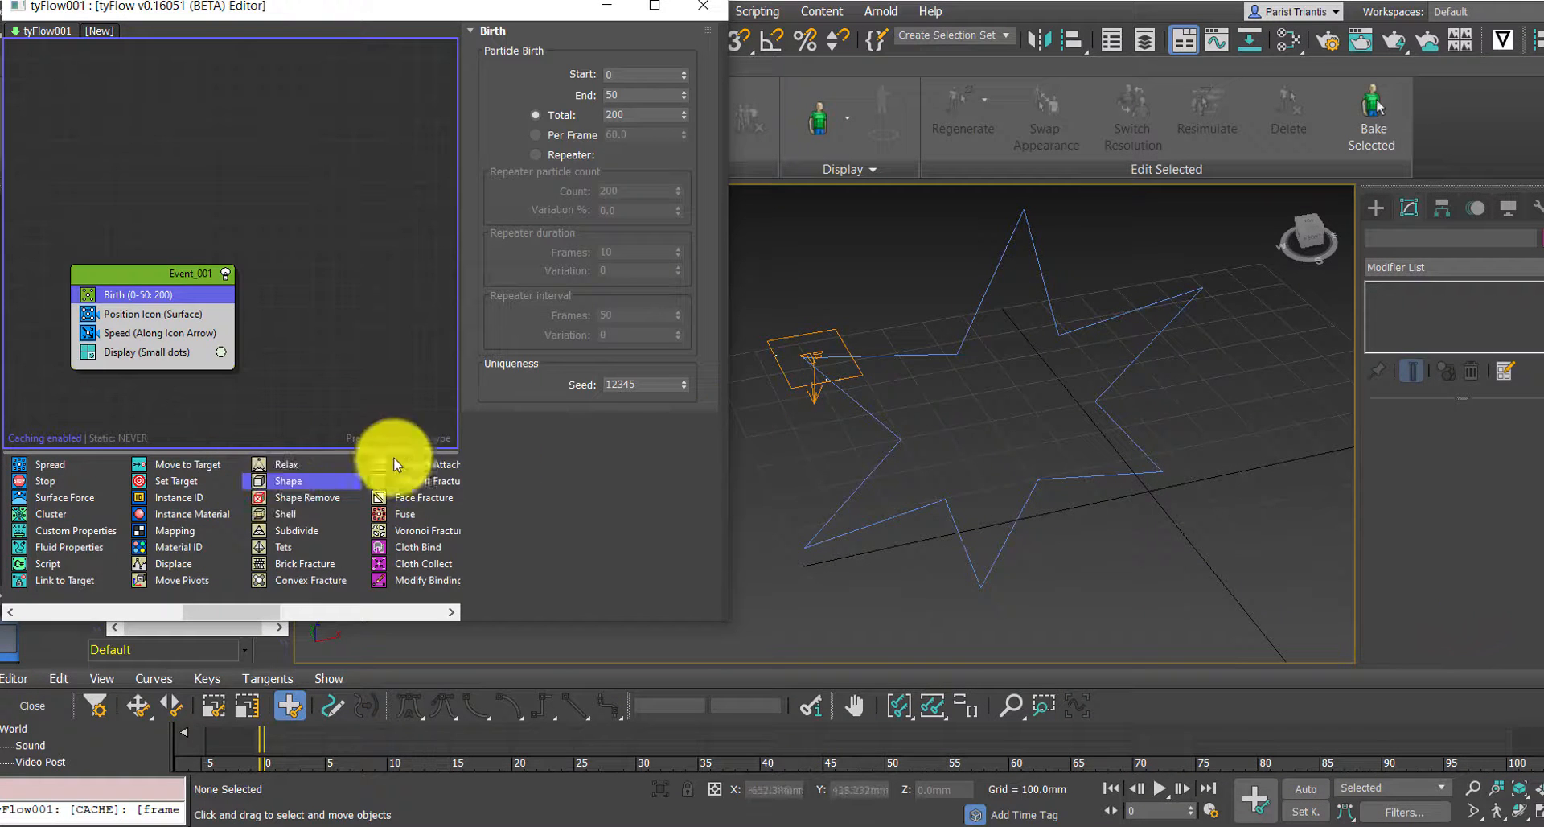
scroll(786, 365, "up", 6)
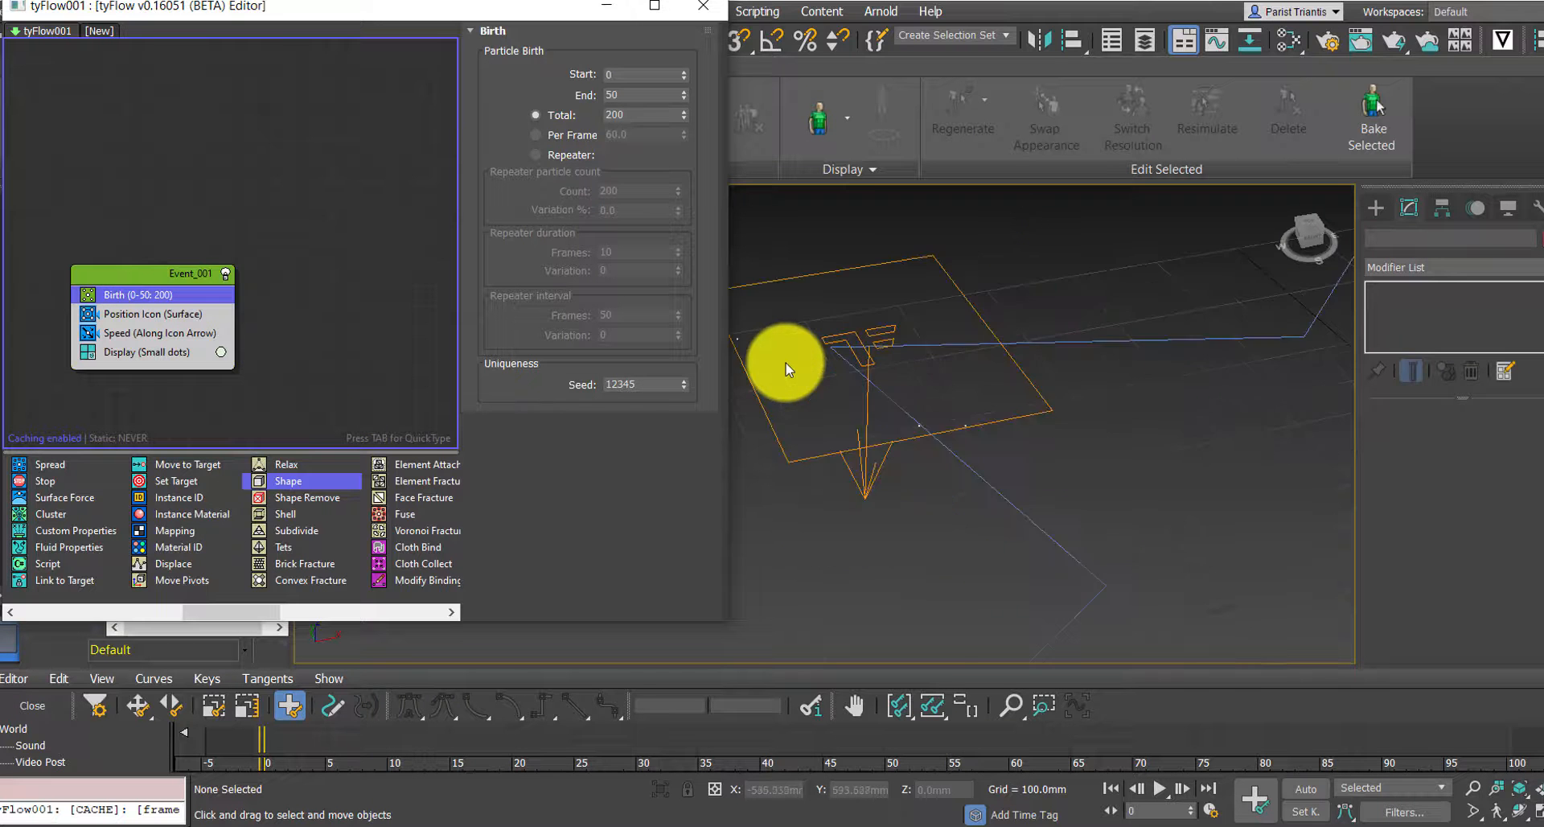
middle_click_drag(762, 396, 865, 465)
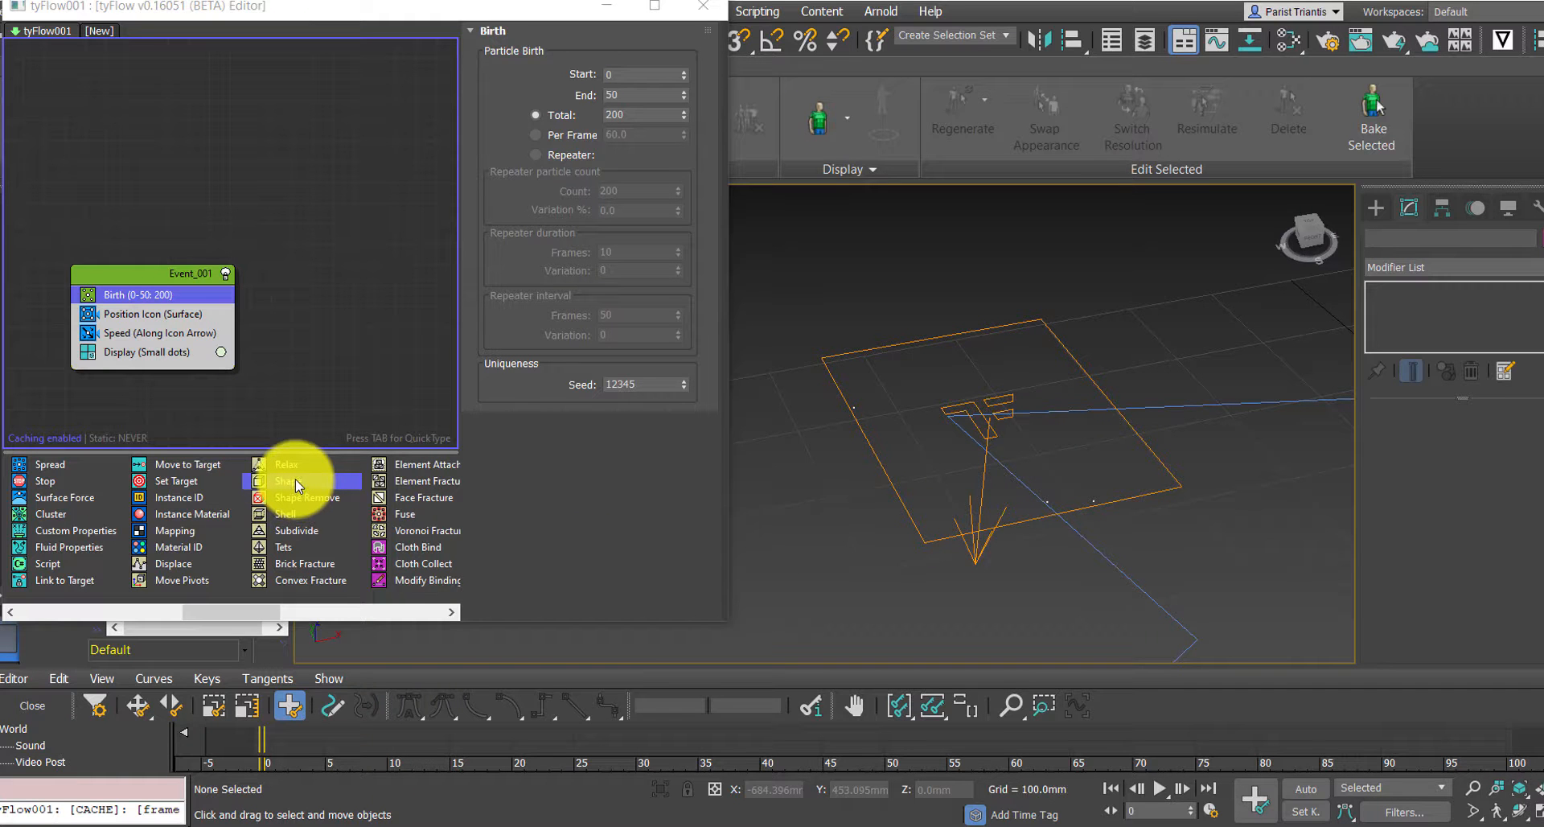
left_click_drag(304, 475, 170, 349)
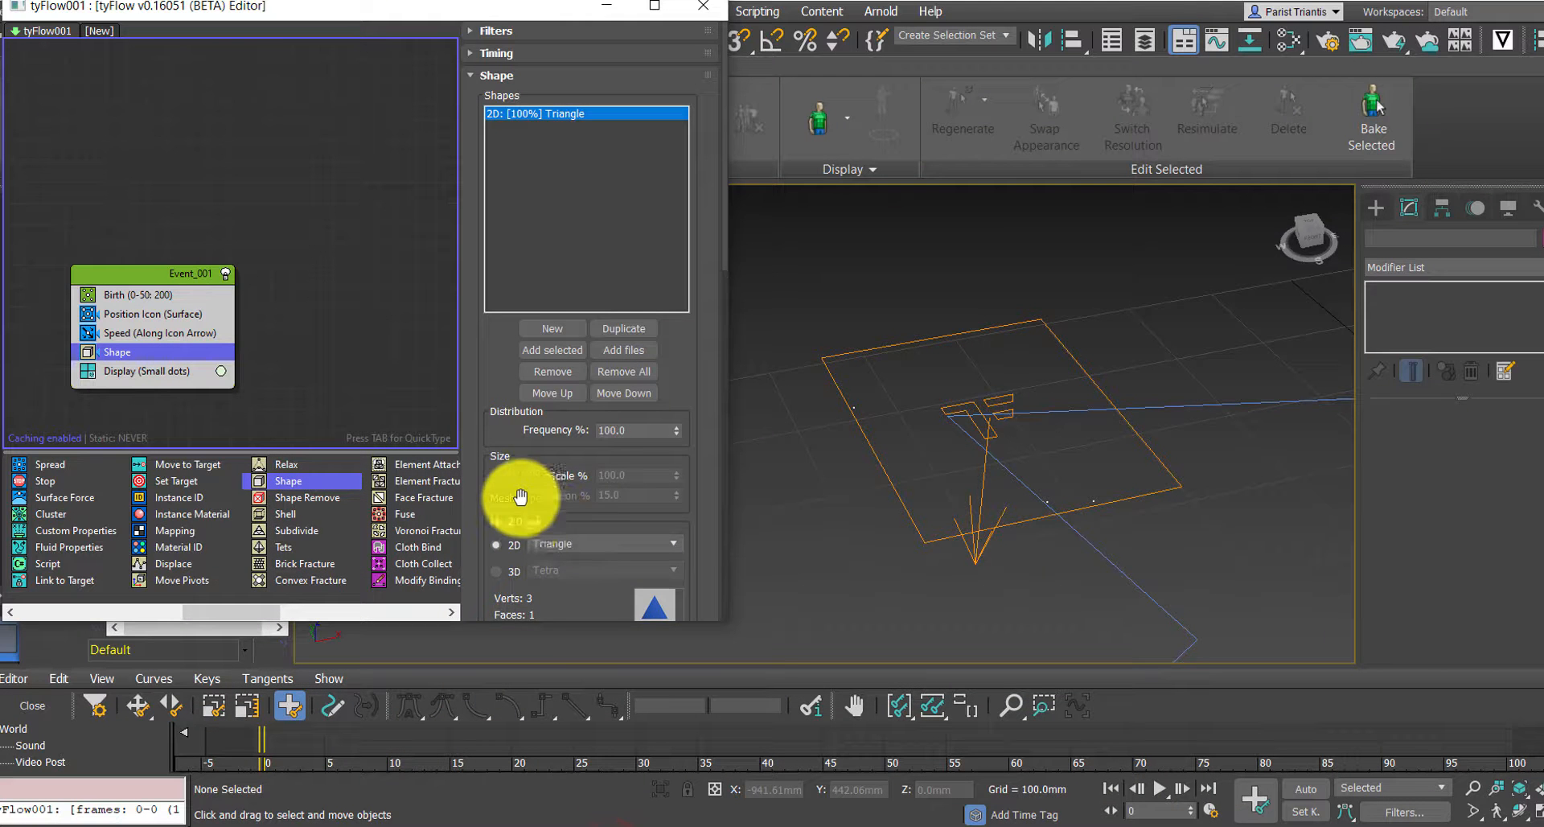
Step: Switch the Shape operator's mesh type to 3D, trying Chunks (Round) before choosing Geosphere (MidRes)
scroll(520, 496, "down", 4)
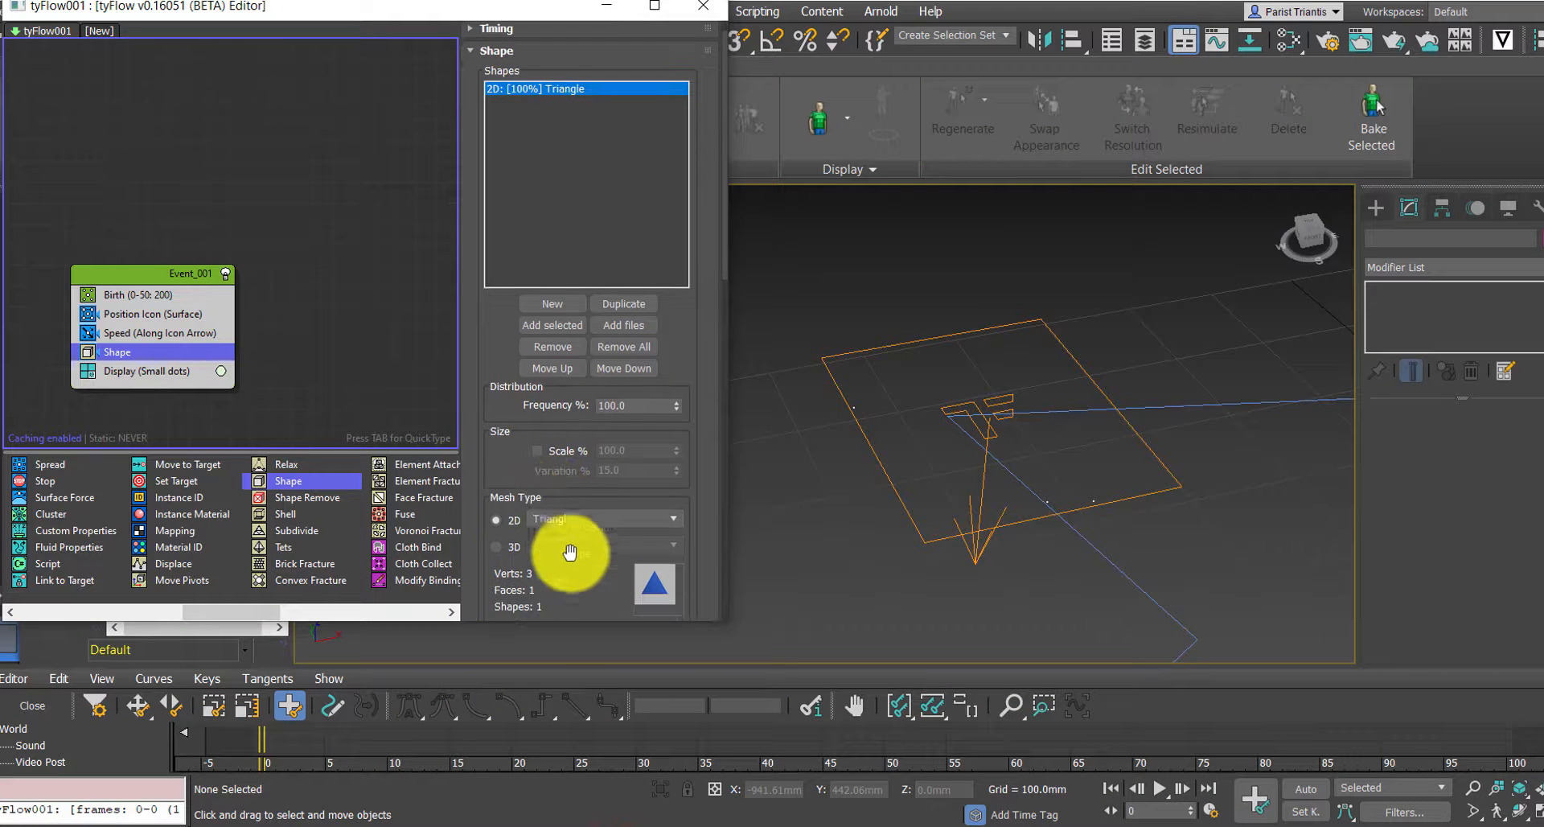
left_click(496, 472)
left_click(591, 475)
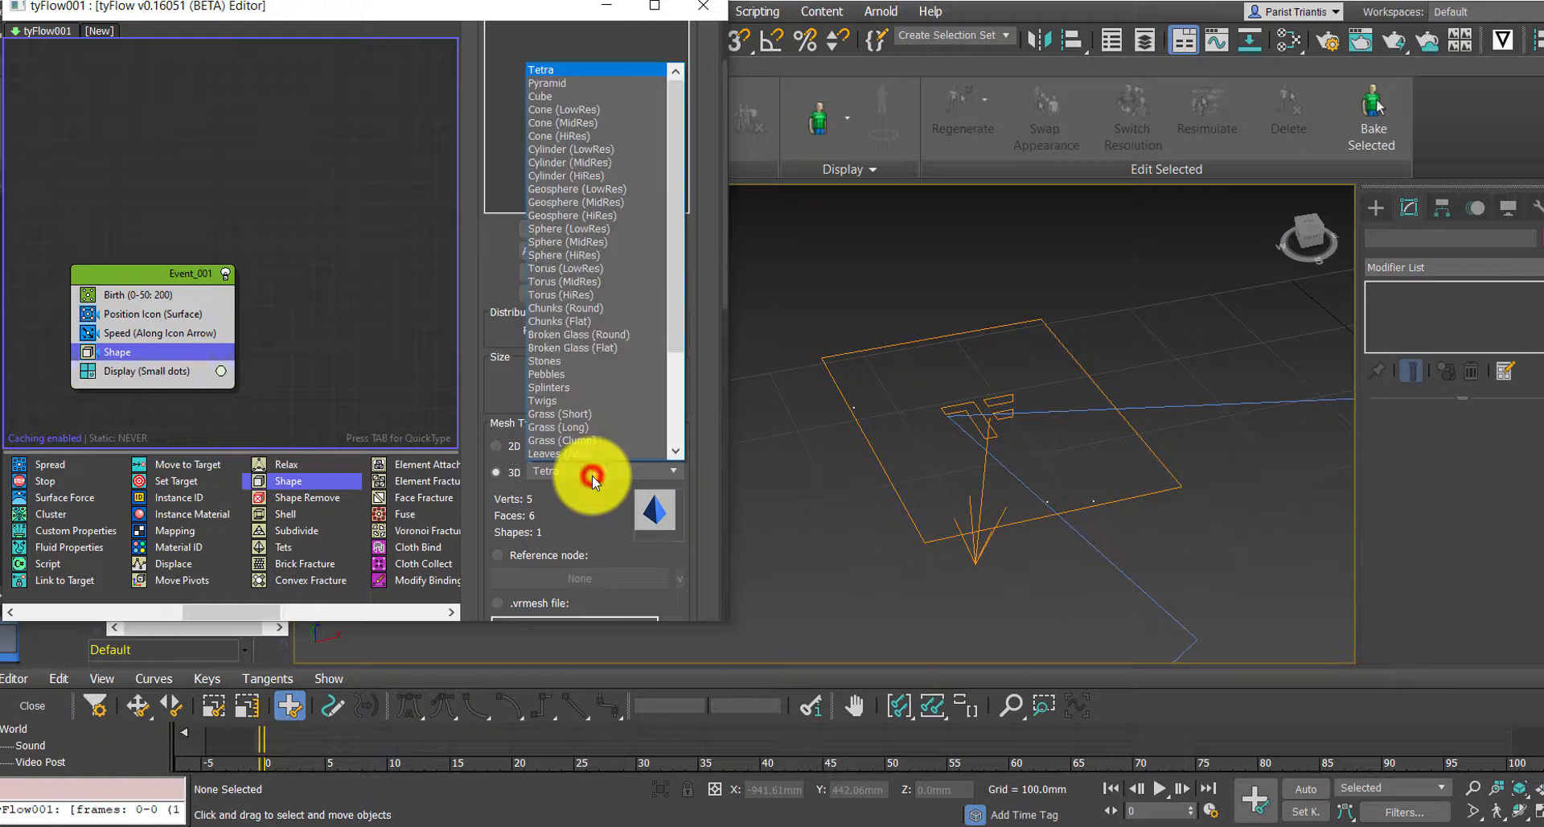
left_click(574, 310)
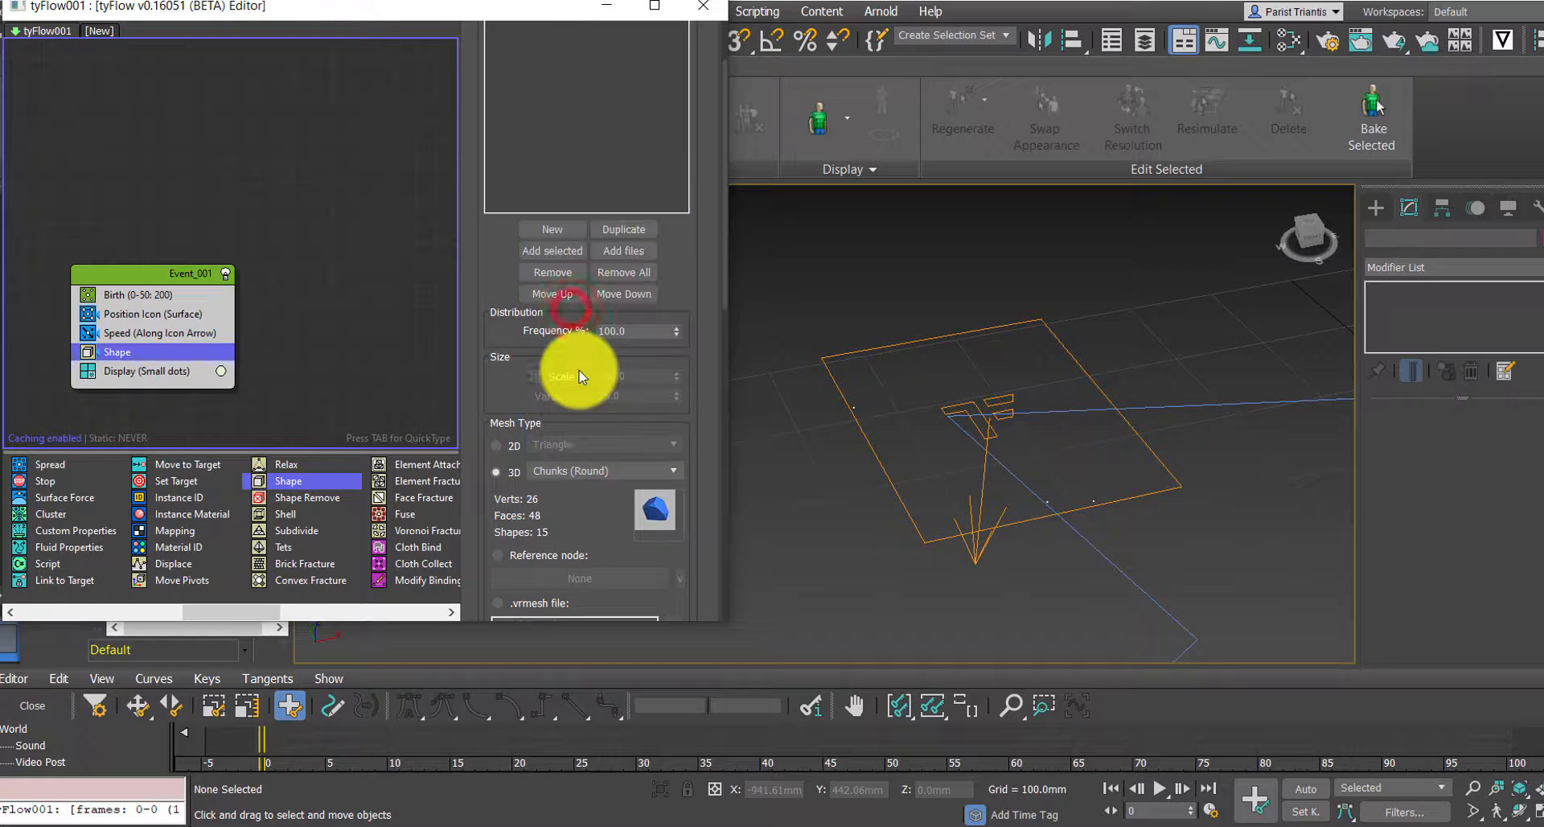
left_click(599, 469)
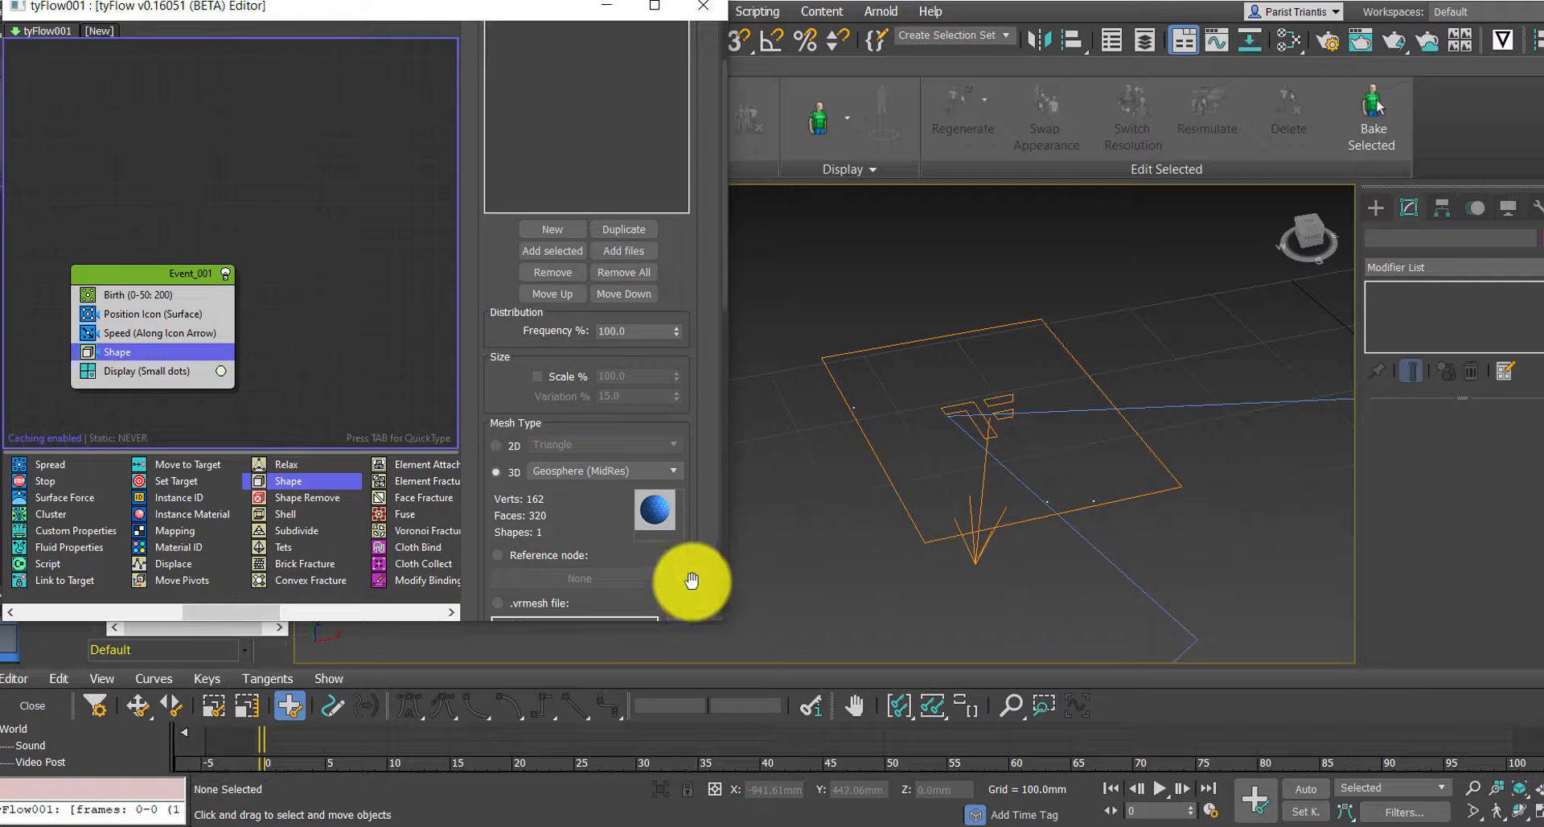
left_click(1475, 605)
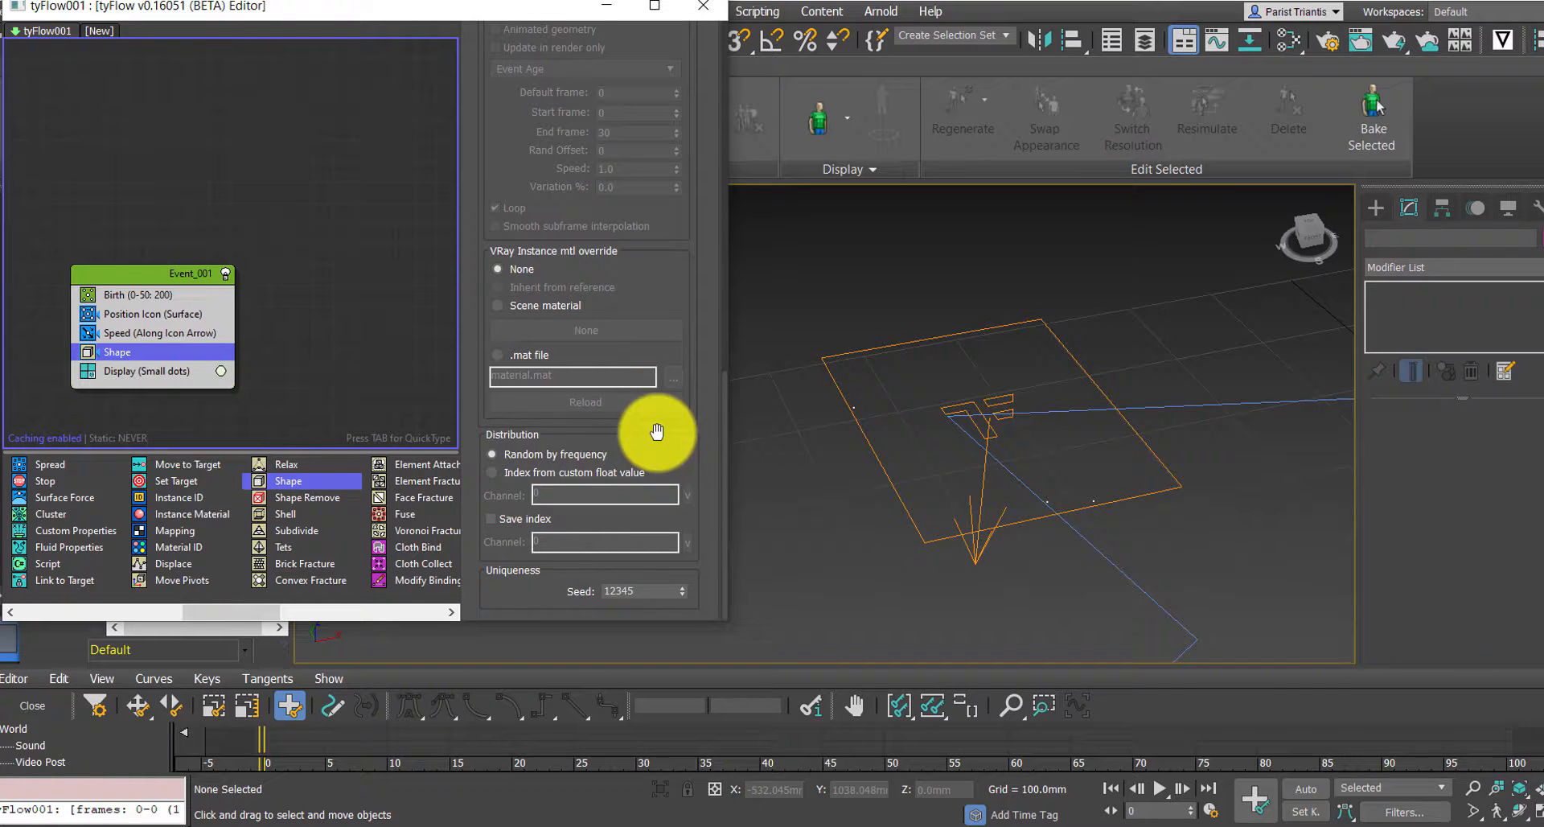
Step: Set the Display operator's type to Geometry
scroll(635, 475, "up", 1)
left_click_drag(327, 474, 125, 377)
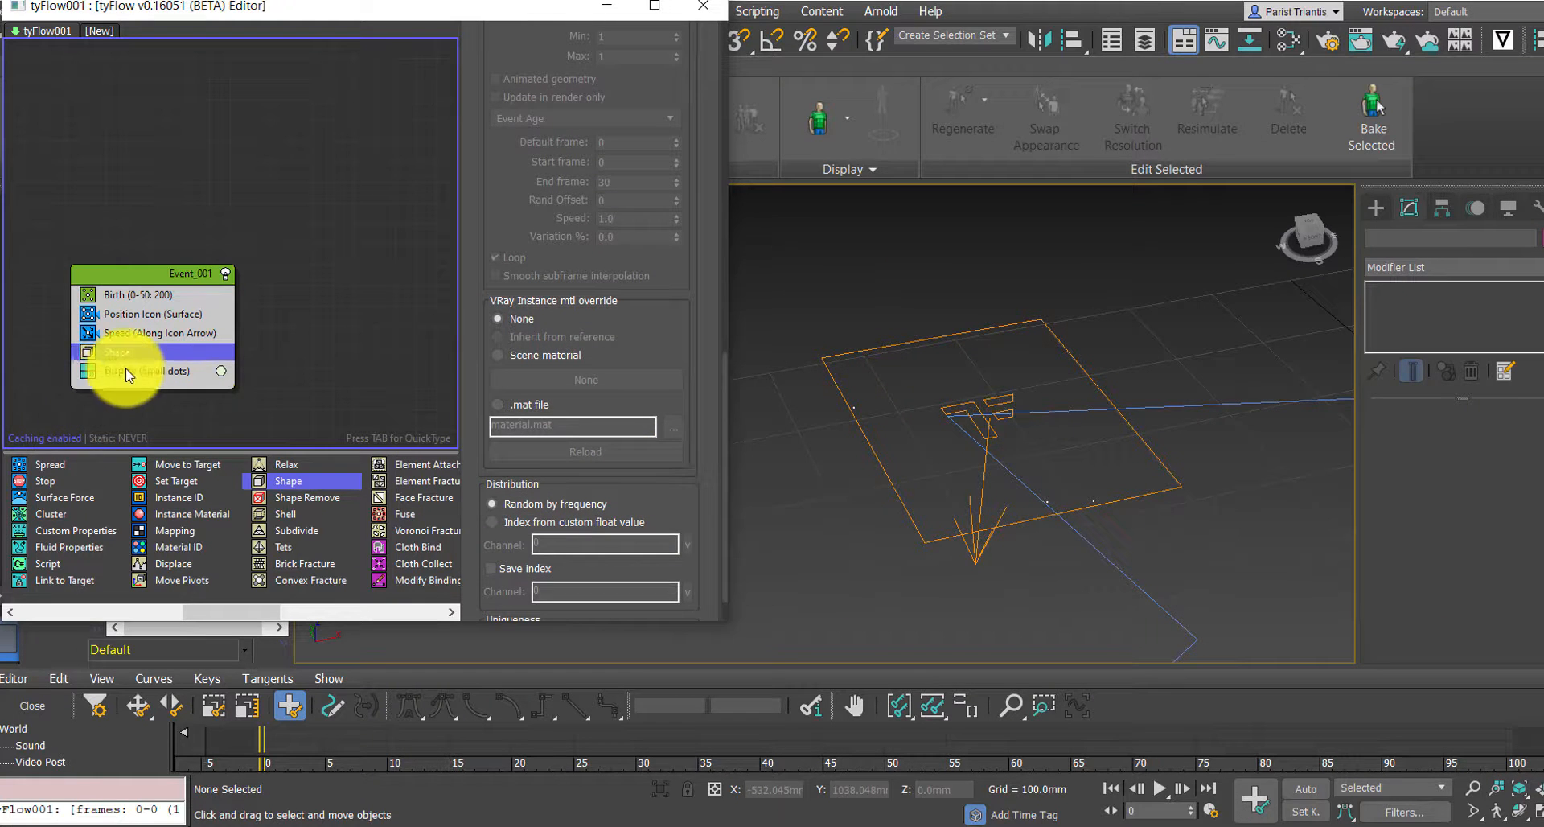
left_click(122, 372)
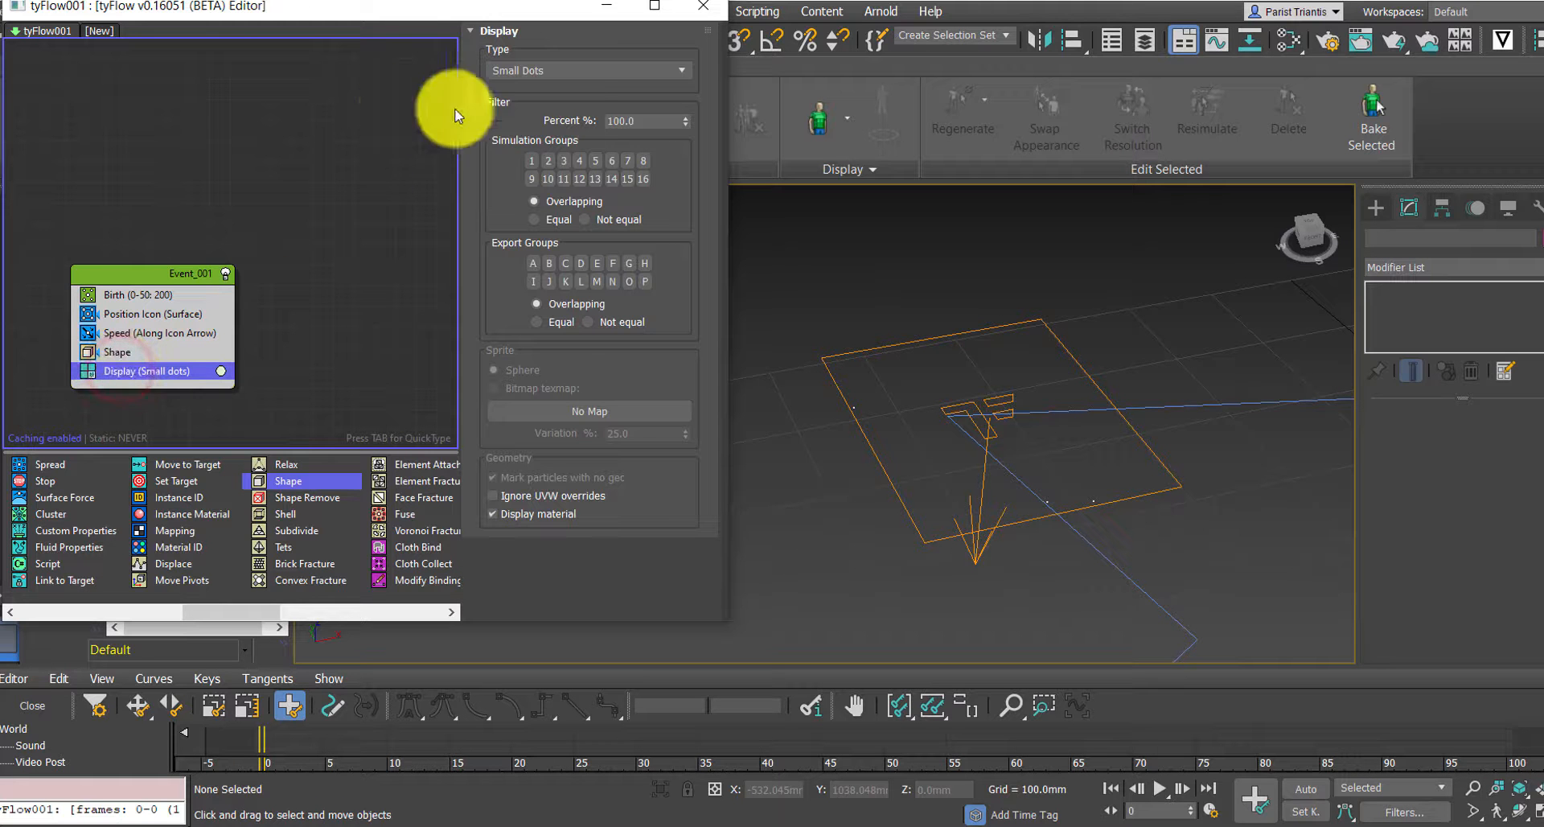
left_click(546, 71)
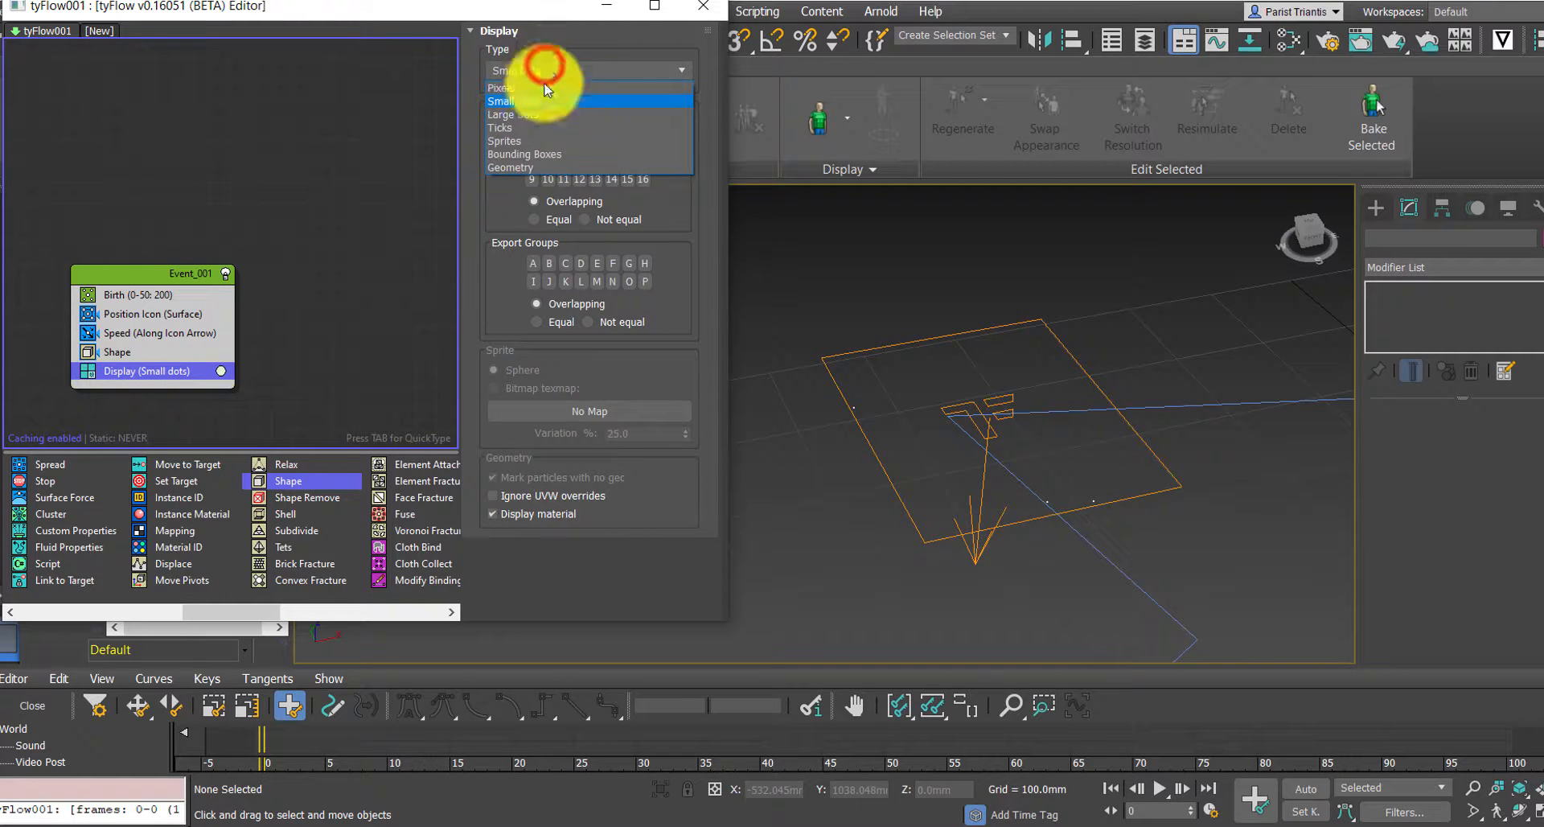
left_click(537, 167)
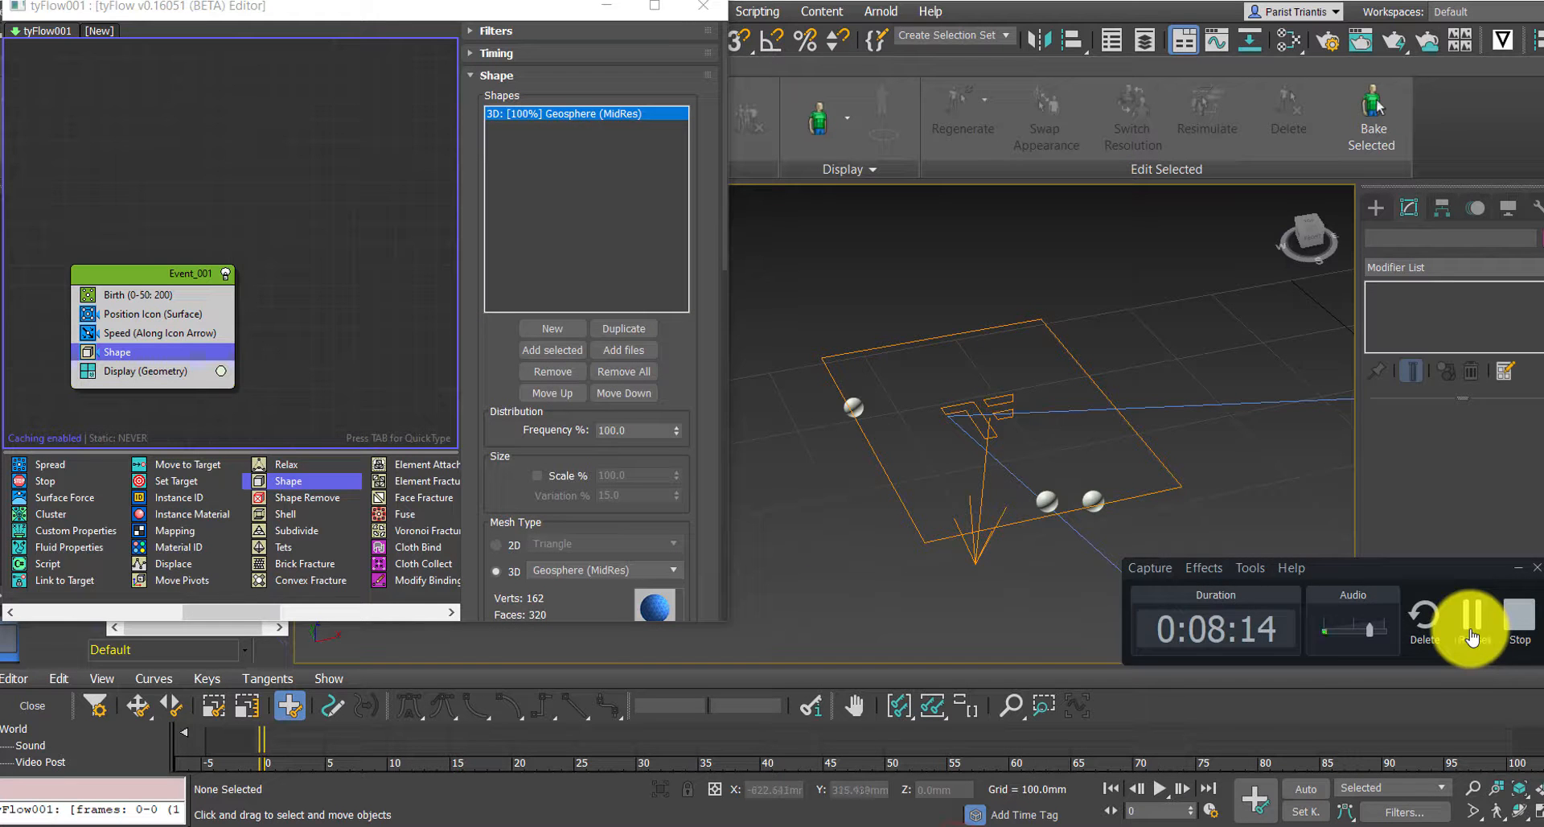
Step: Change the Shape operator's 3D mesh to Geosphere (HiRes)
left_click(1472, 638)
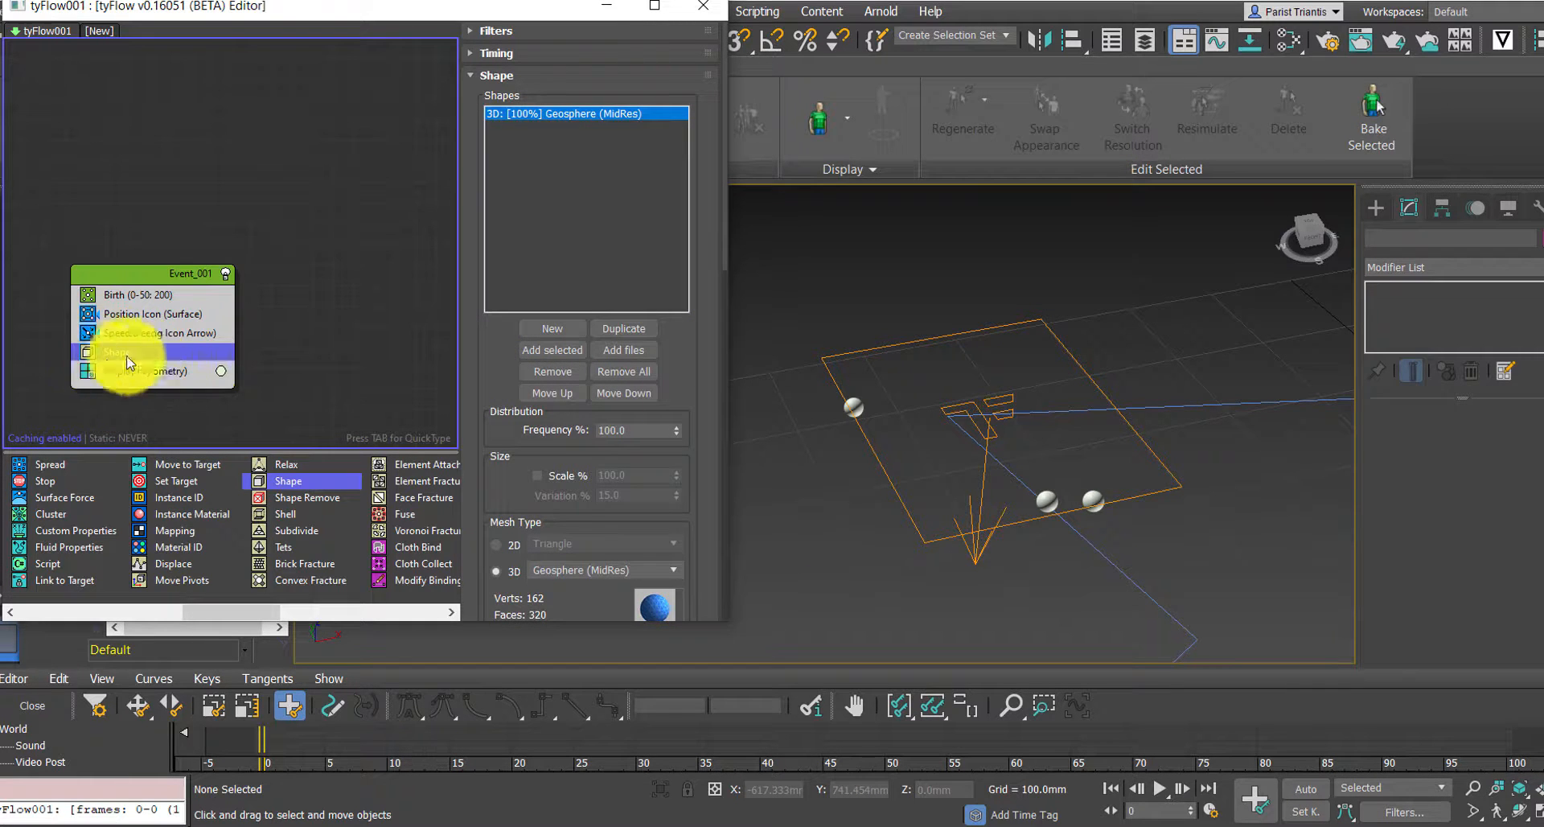
scroll(562, 489, "down", 4)
scroll(551, 541, "down", 1)
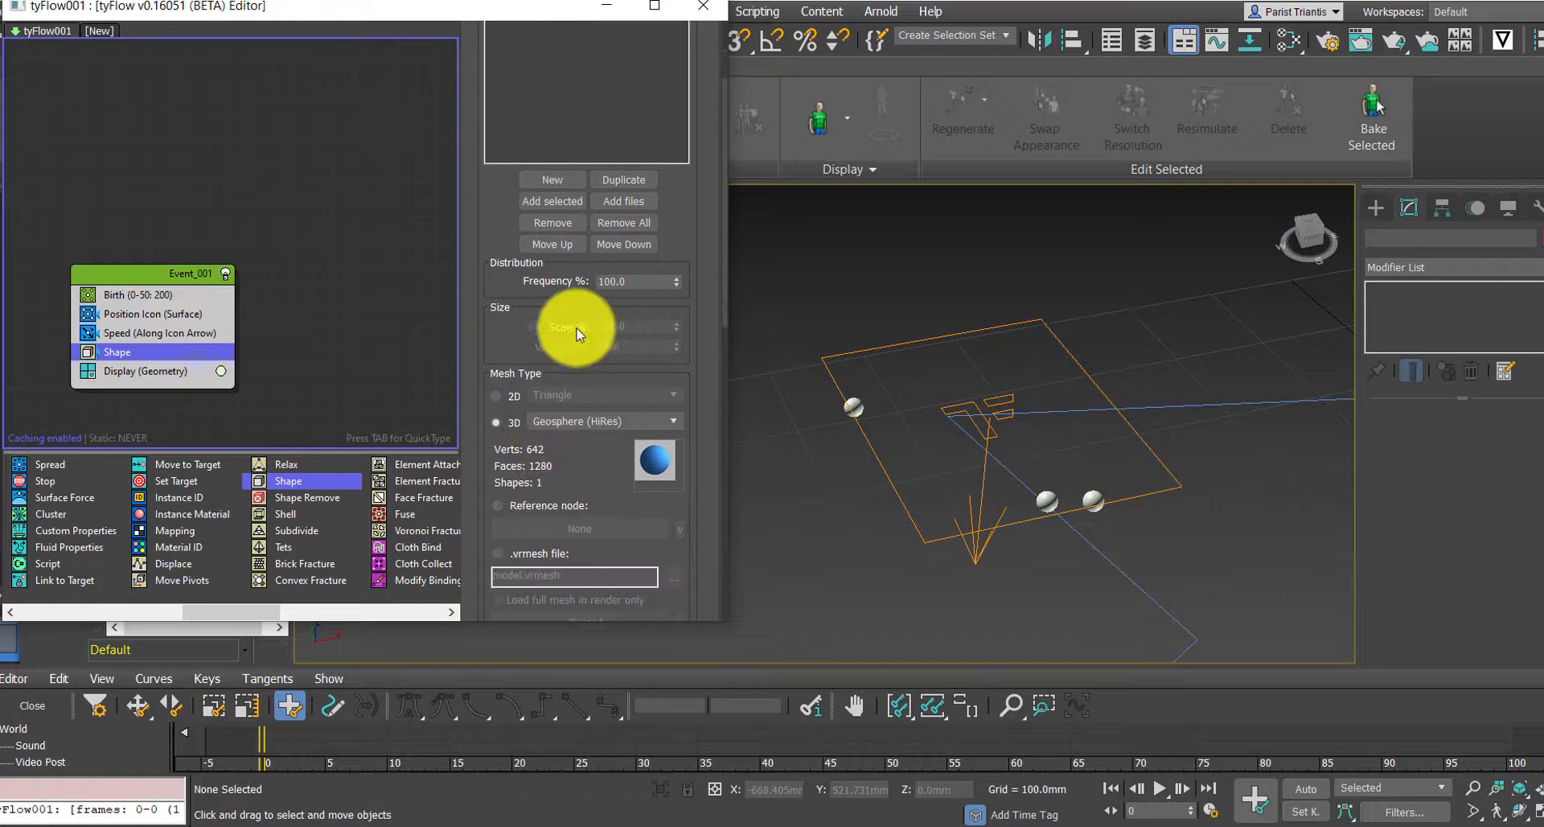
Step: Enable scaling in the Shape operator, set the scale to 200%, and check the particles around the icon
left_click(537, 330)
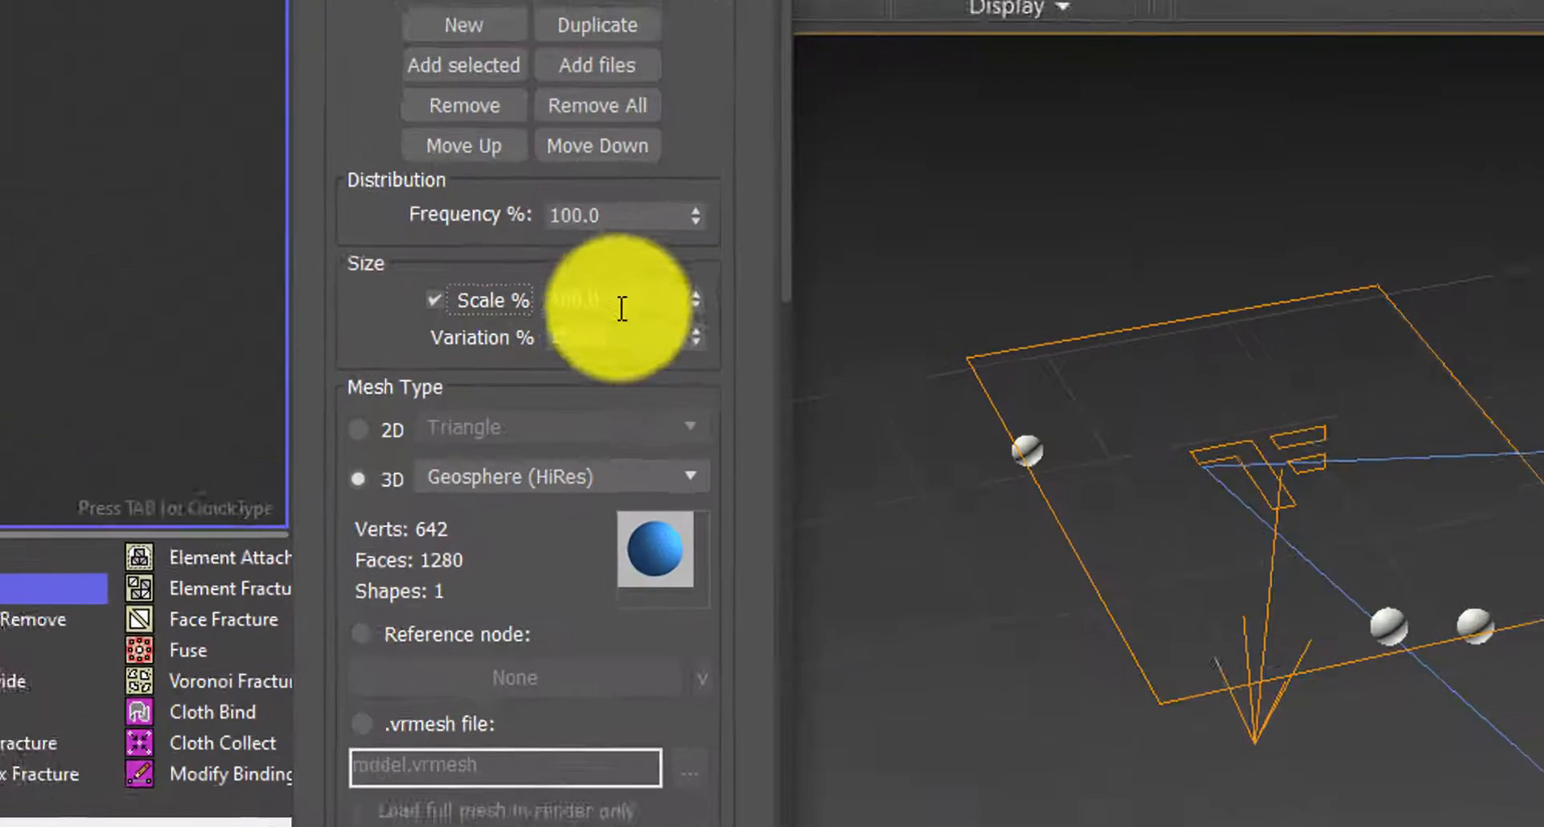
left_click(634, 325)
double_click(612, 296)
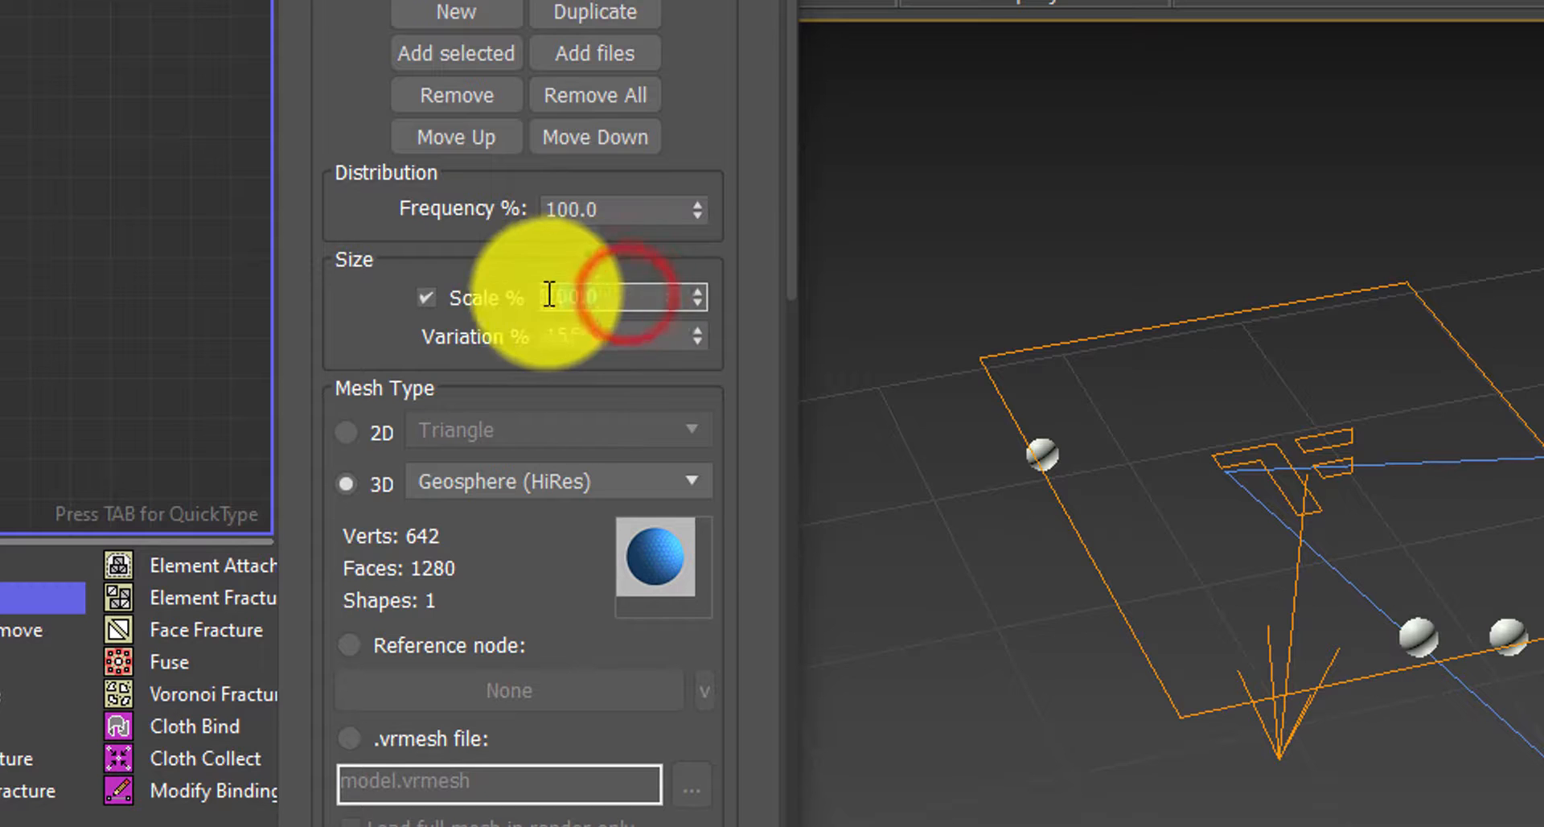
type("200")
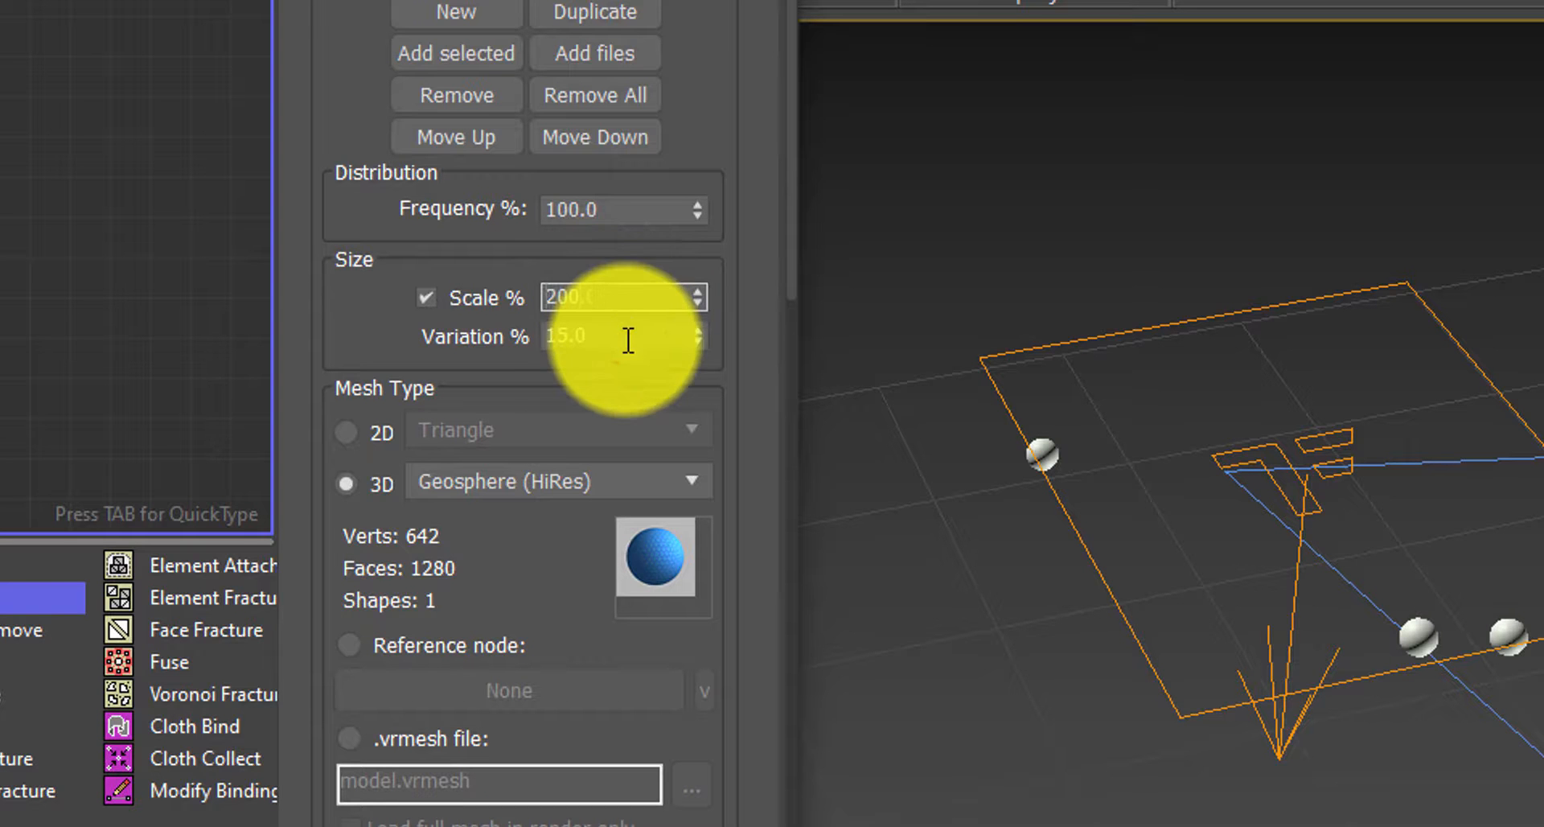
left_click(628, 339)
scroll(1540, 606, "down", 4)
scroll(1520, 605, "down", 5)
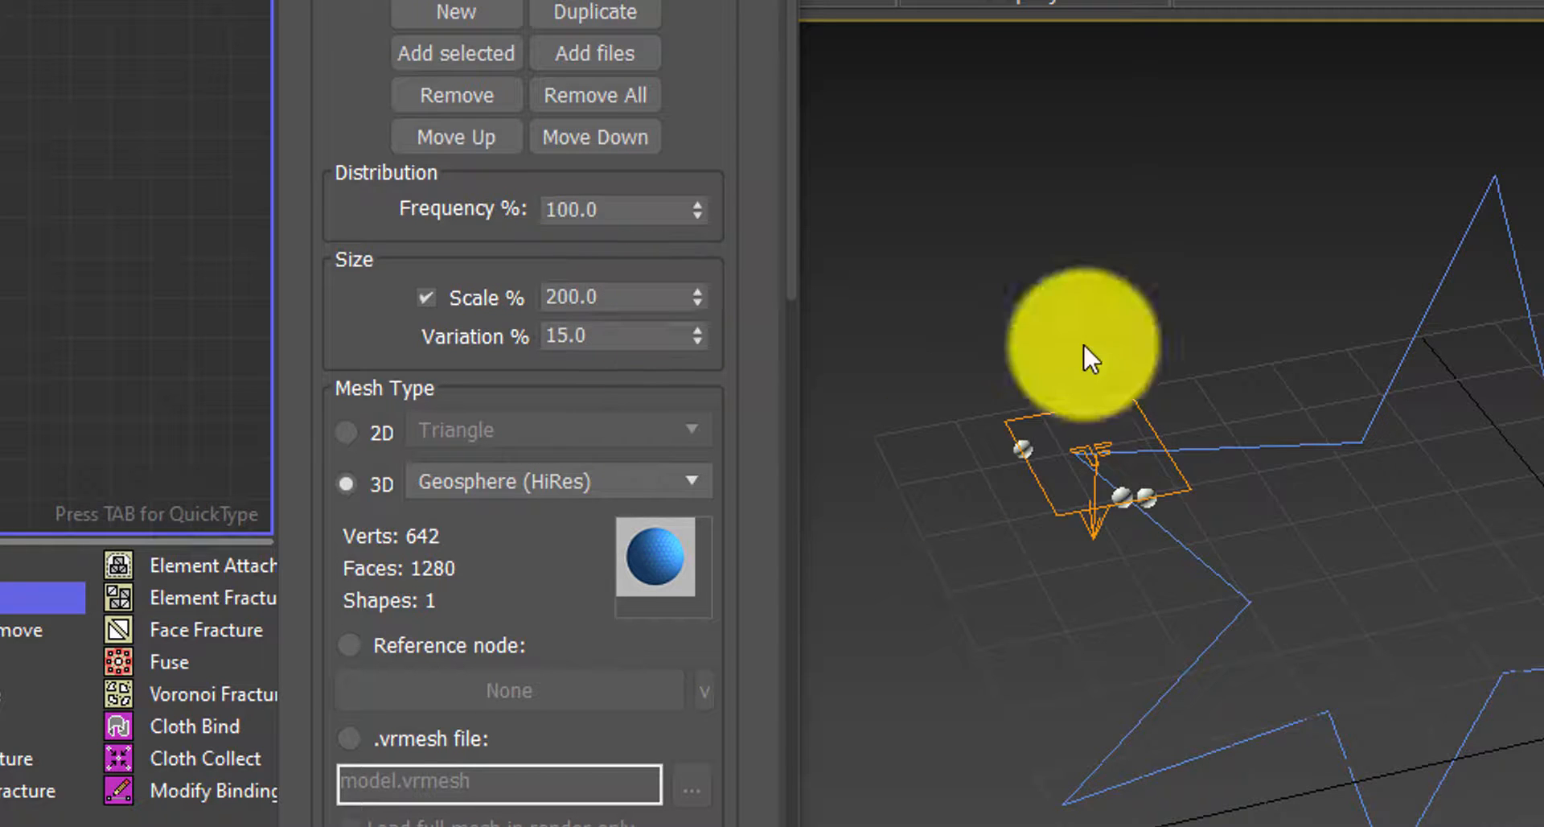
Step: Try a scale of 250% with 50% variation in the Shape operator and inspect the particles around the icon
left_click_drag(653, 298, 536, 288)
type("25")
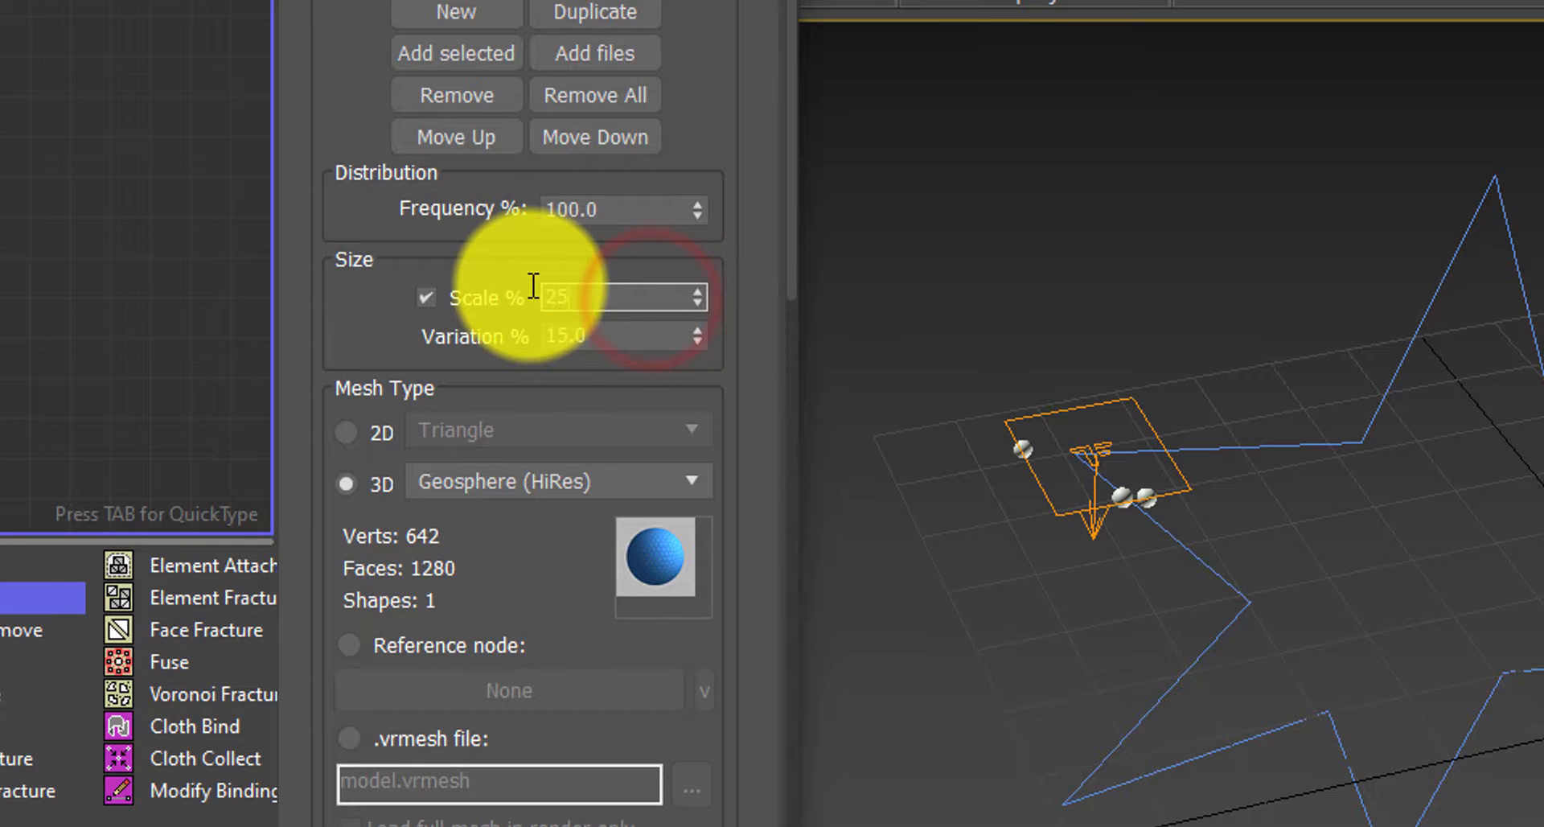
left_click(600, 344)
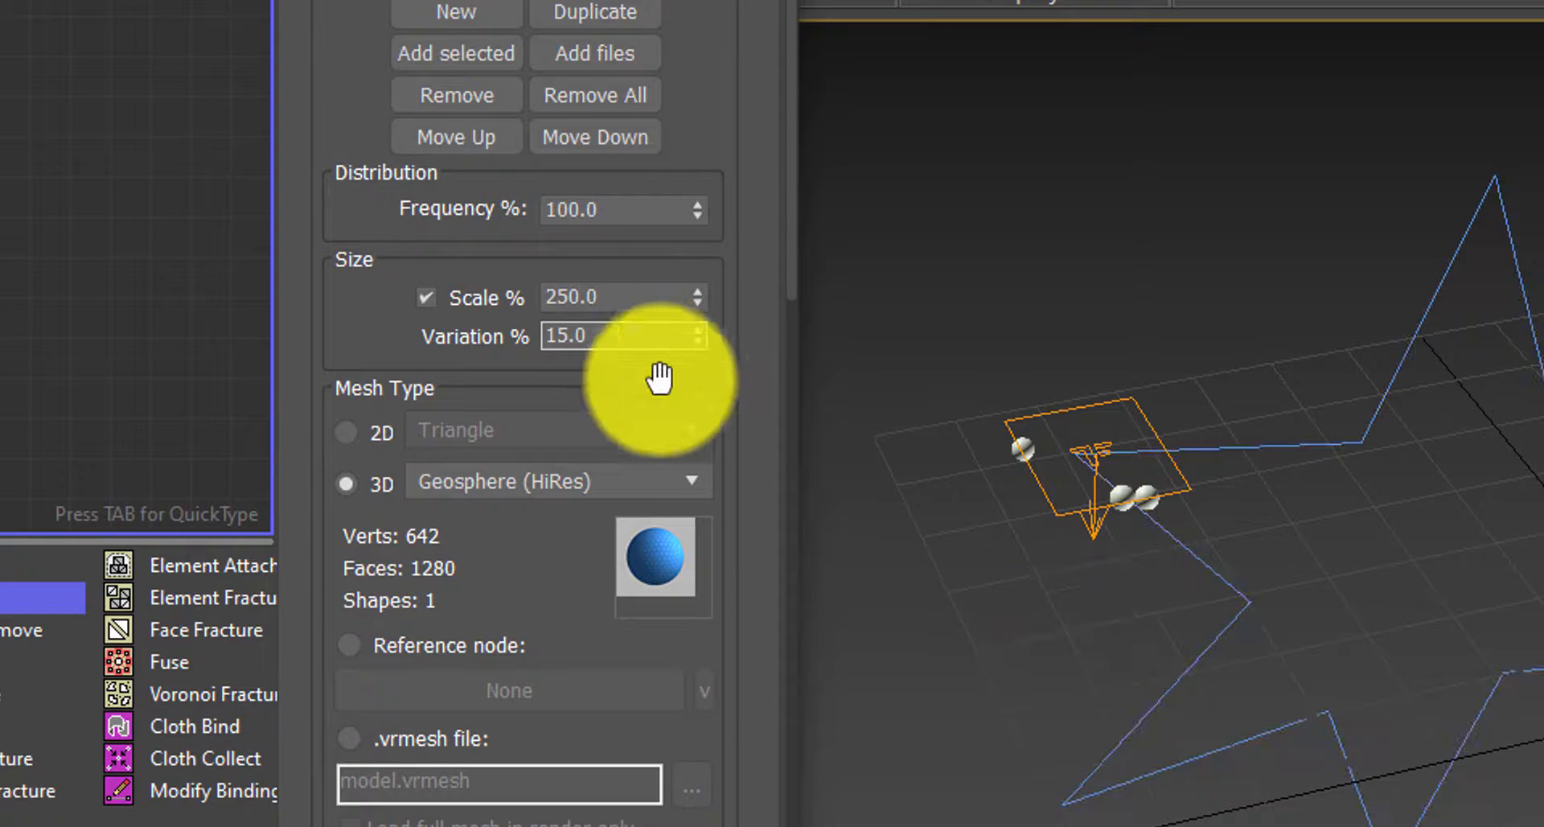
left_click_drag(640, 334, 535, 329)
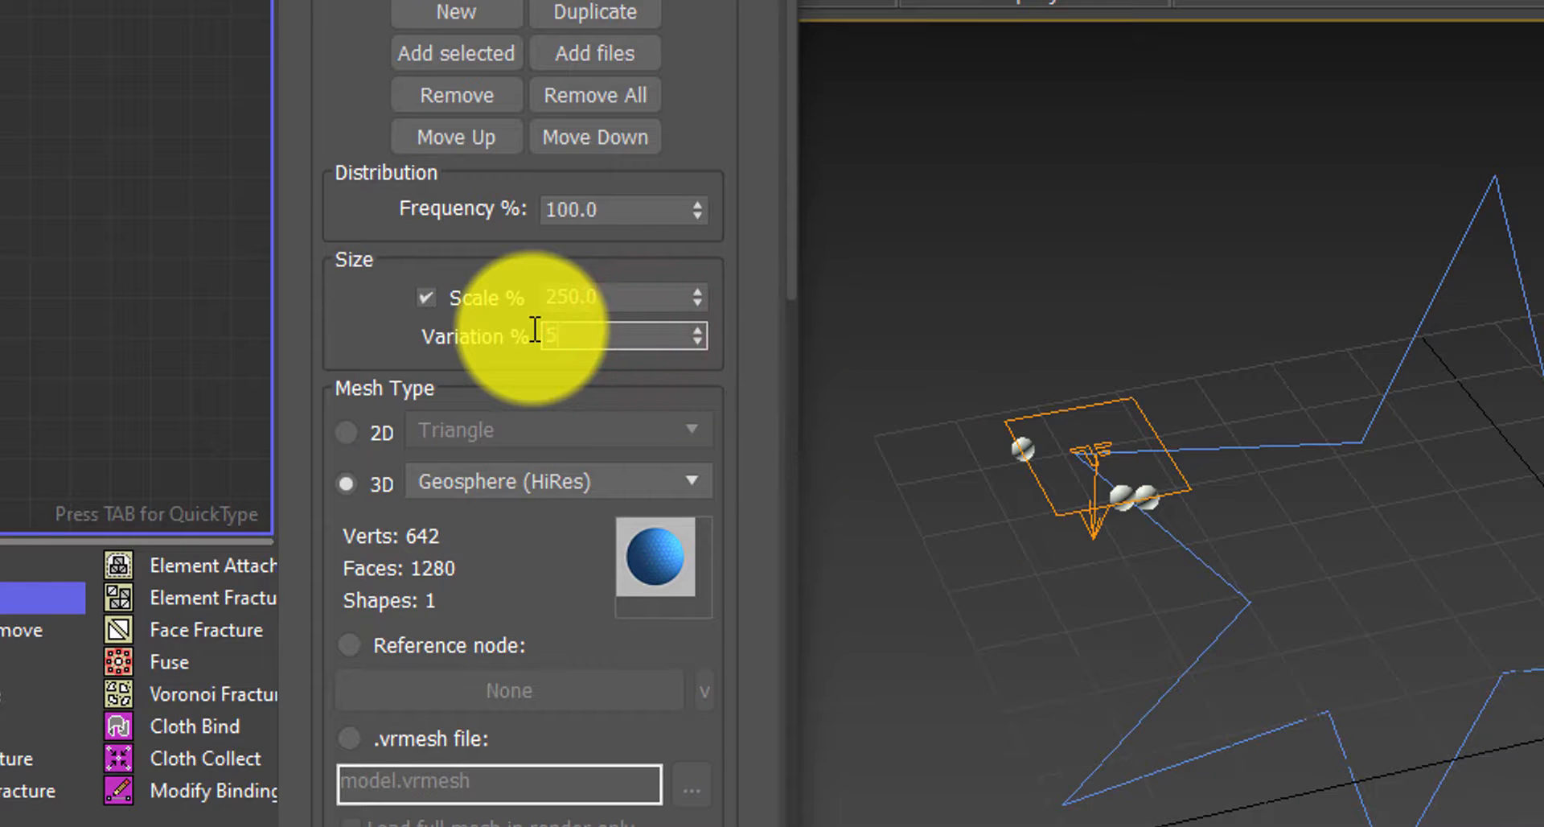
type("50")
left_click(586, 287)
scroll(988, 502, "up", 5)
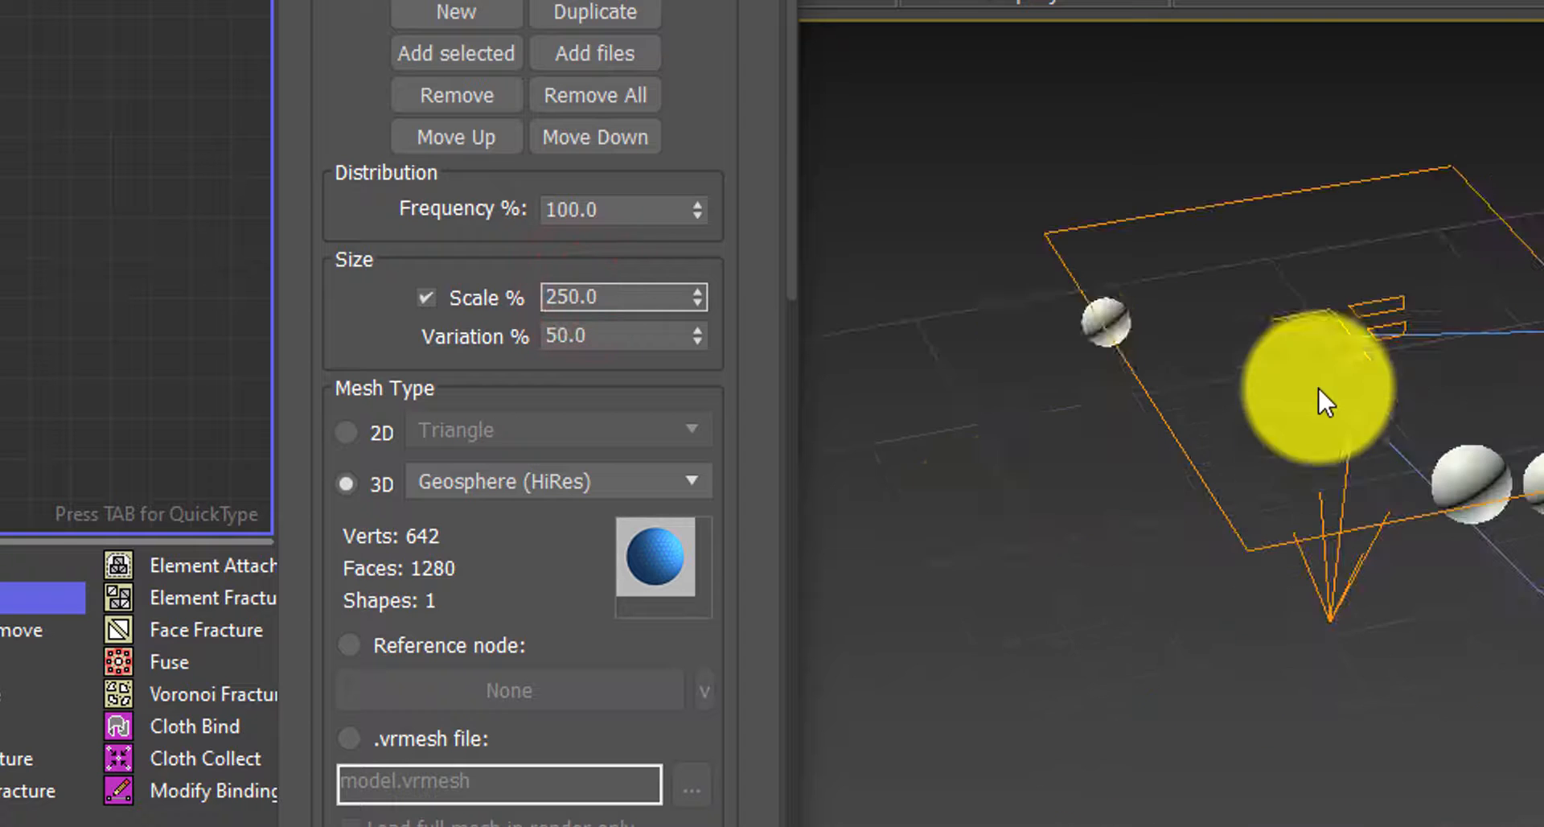
scroll(1230, 437, "down", 8)
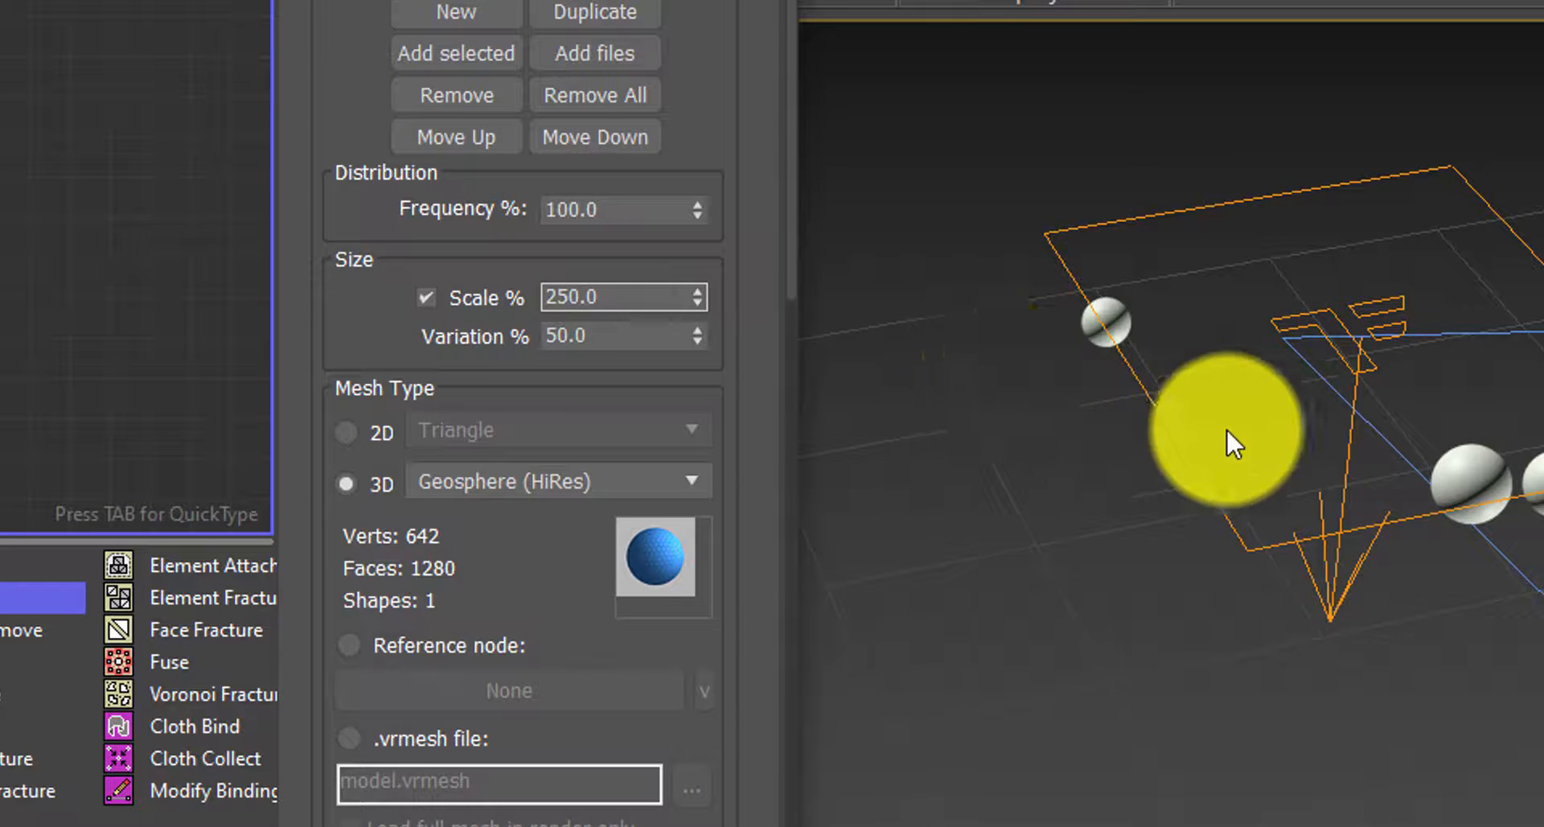
scroll(1013, 402, "up", 3)
Step: Set the Shape operator's size variation to 80% and its scale to 300%
left_click(645, 335)
type("80")
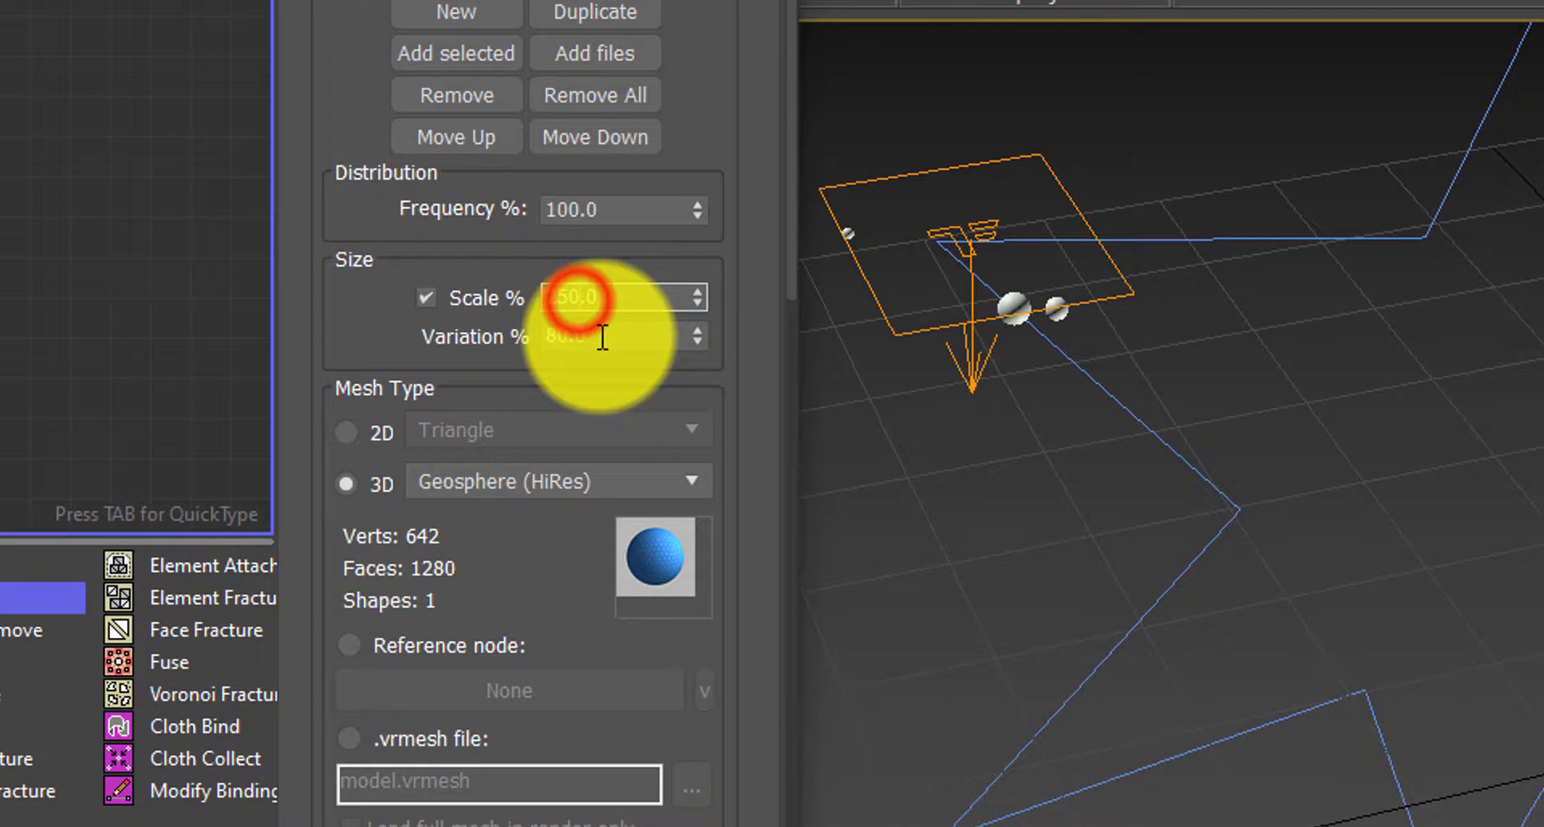
left_click_drag(635, 297, 528, 295)
type("300")
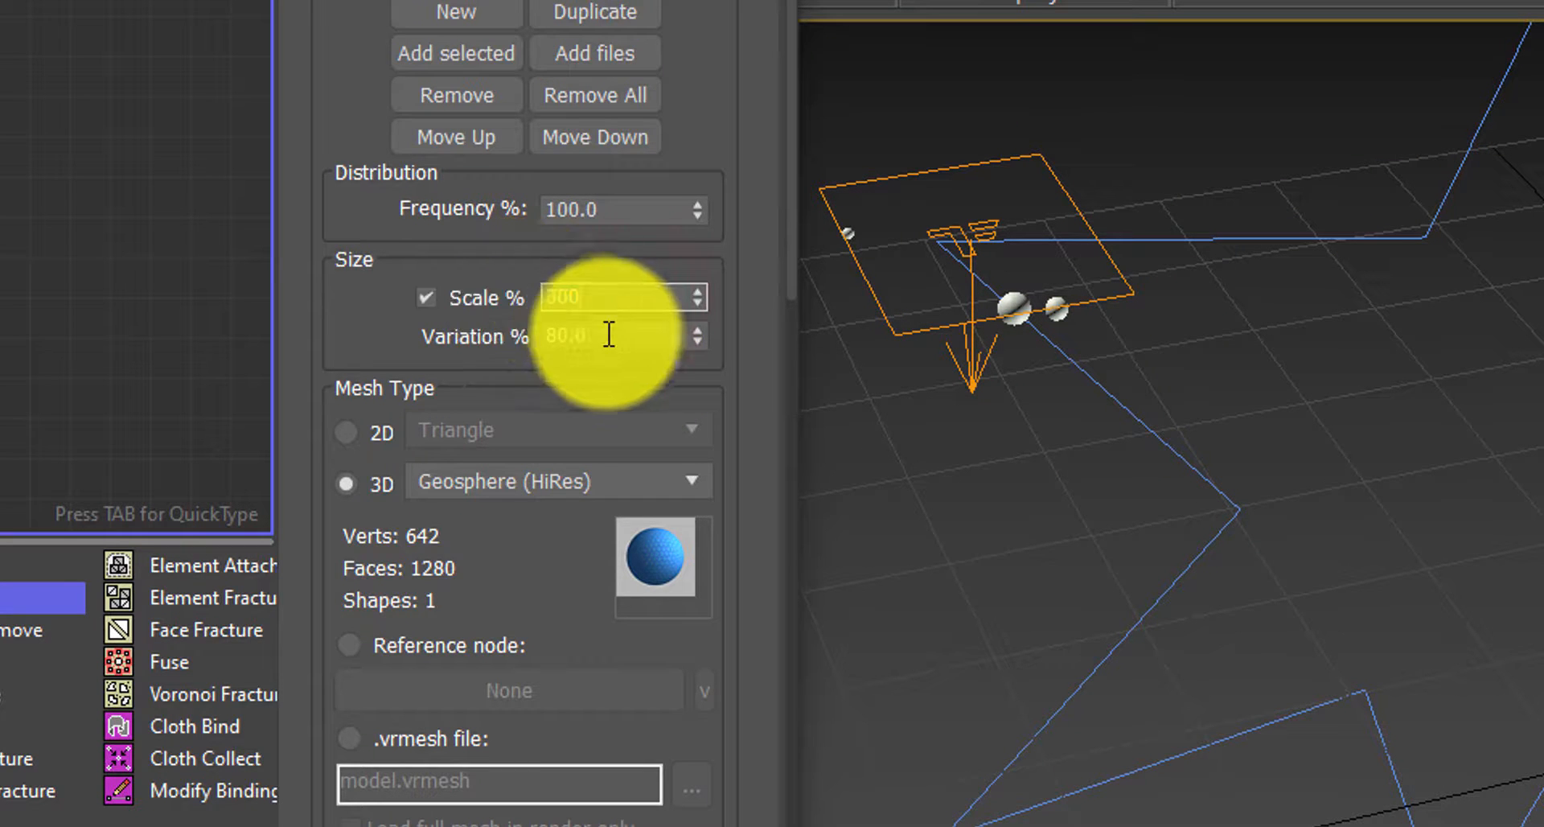
left_click(607, 334)
scroll(1019, 423, "down", 5)
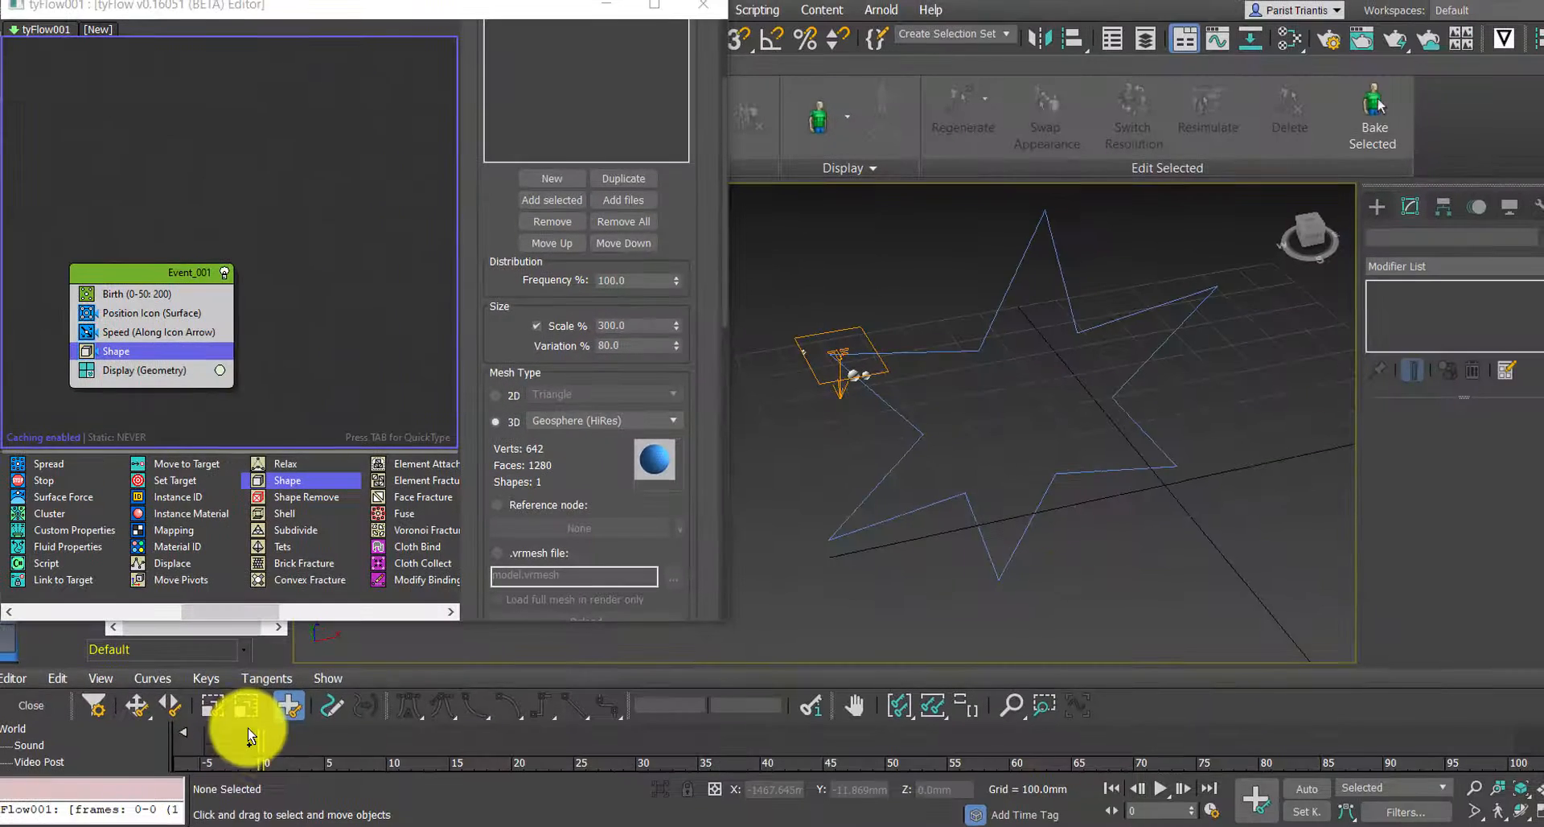
Step: Scrub through the timeline to preview the falling geosphere particles, returning to frame 0
left_click_drag(257, 735, 1281, 657)
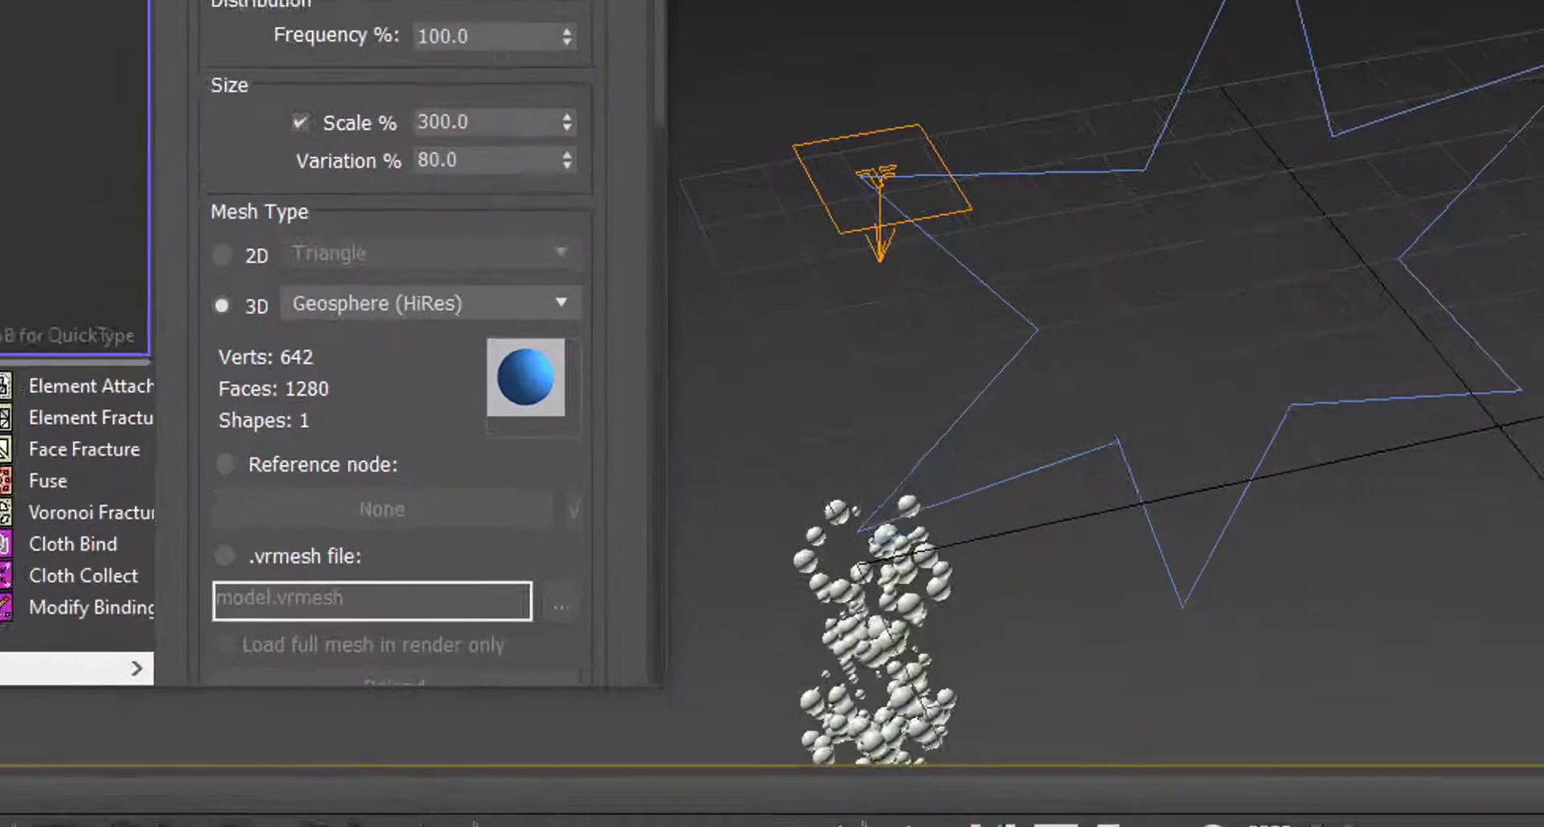
left_click_drag(1367, 712, 751, 715)
mouse_move(731, 800)
left_mouse_down()
mouse_move(4, 800)
mouse_move(1078, 800)
mouse_move(673, 699)
mouse_move(1144, 700)
mouse_move(818, 698)
mouse_move(1011, 729)
mouse_move(1529, 697)
mouse_move(170, 699)
left_mouse_up()
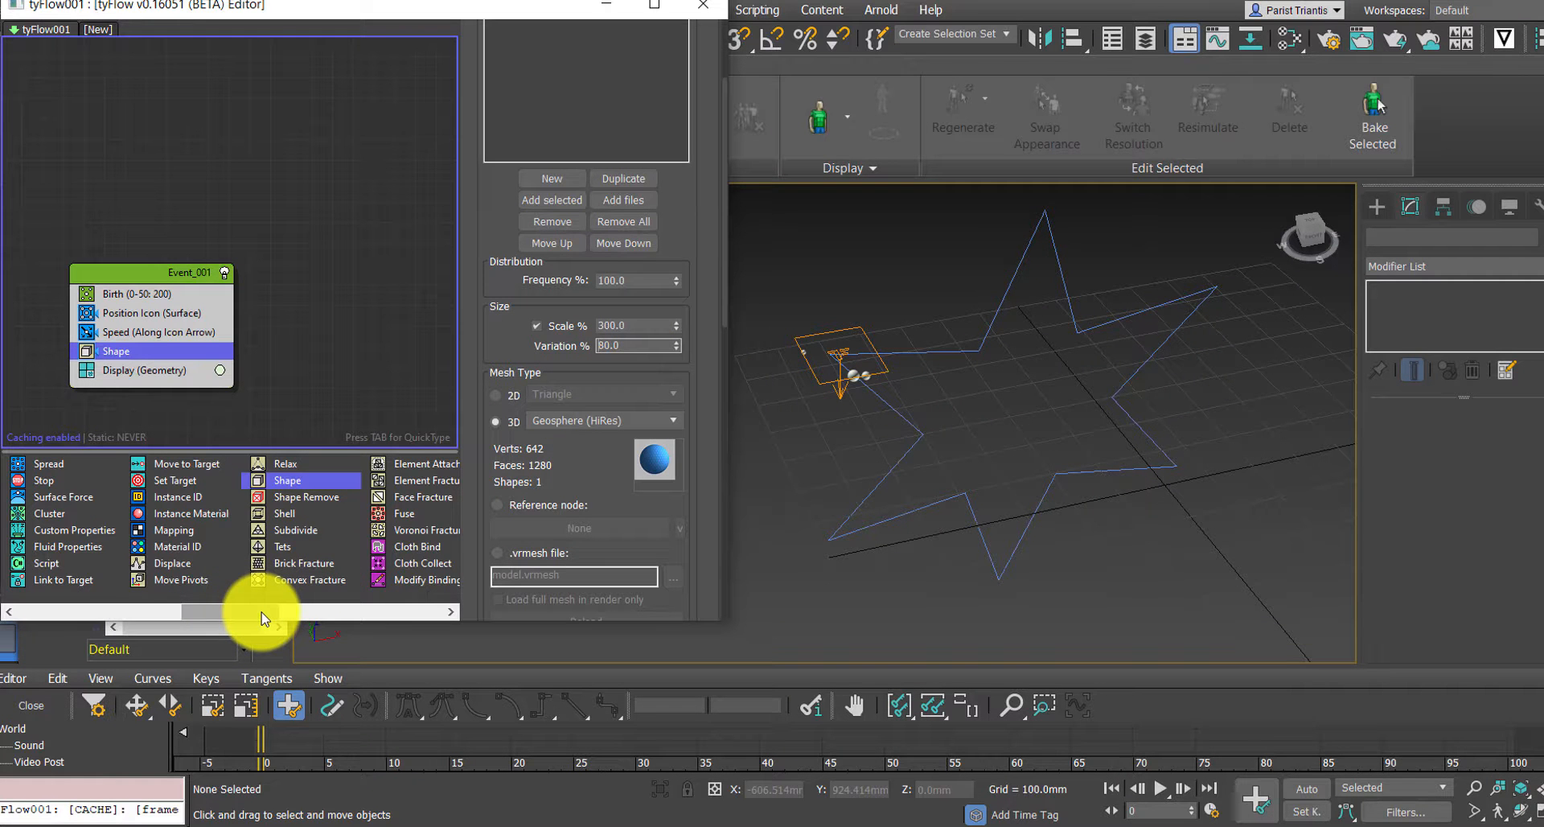
Step: Add a PhysX Shape operator between Shape and Display in Event_001, and preview the particle collisions through the animation
scroll(231, 582, "up", 5)
left_click_drag(103, 615, 354, 631)
left_click_drag(316, 468, 190, 357)
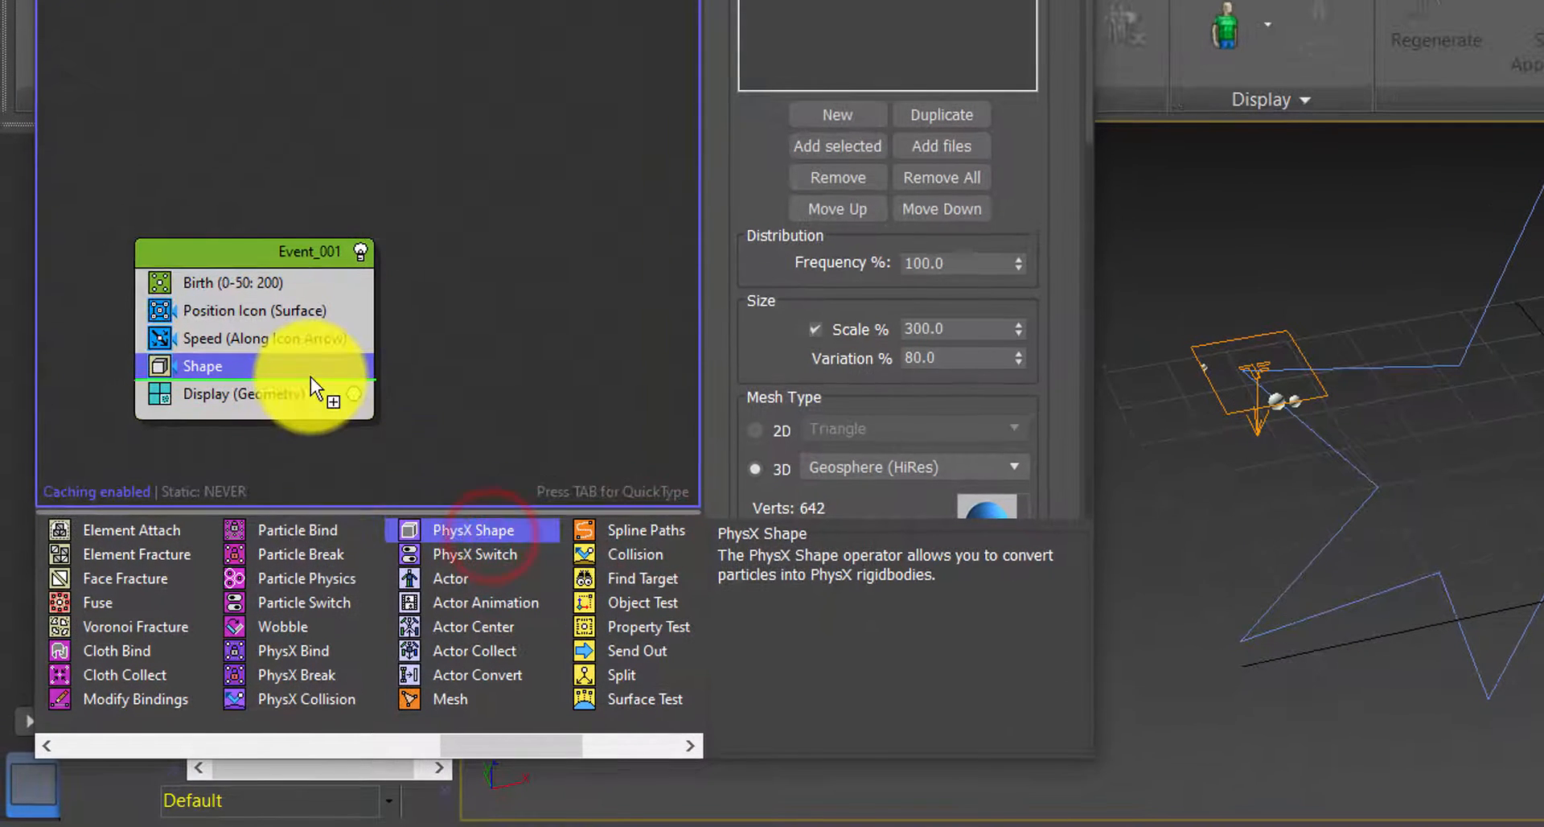
left_click_drag(310, 377, 311, 376)
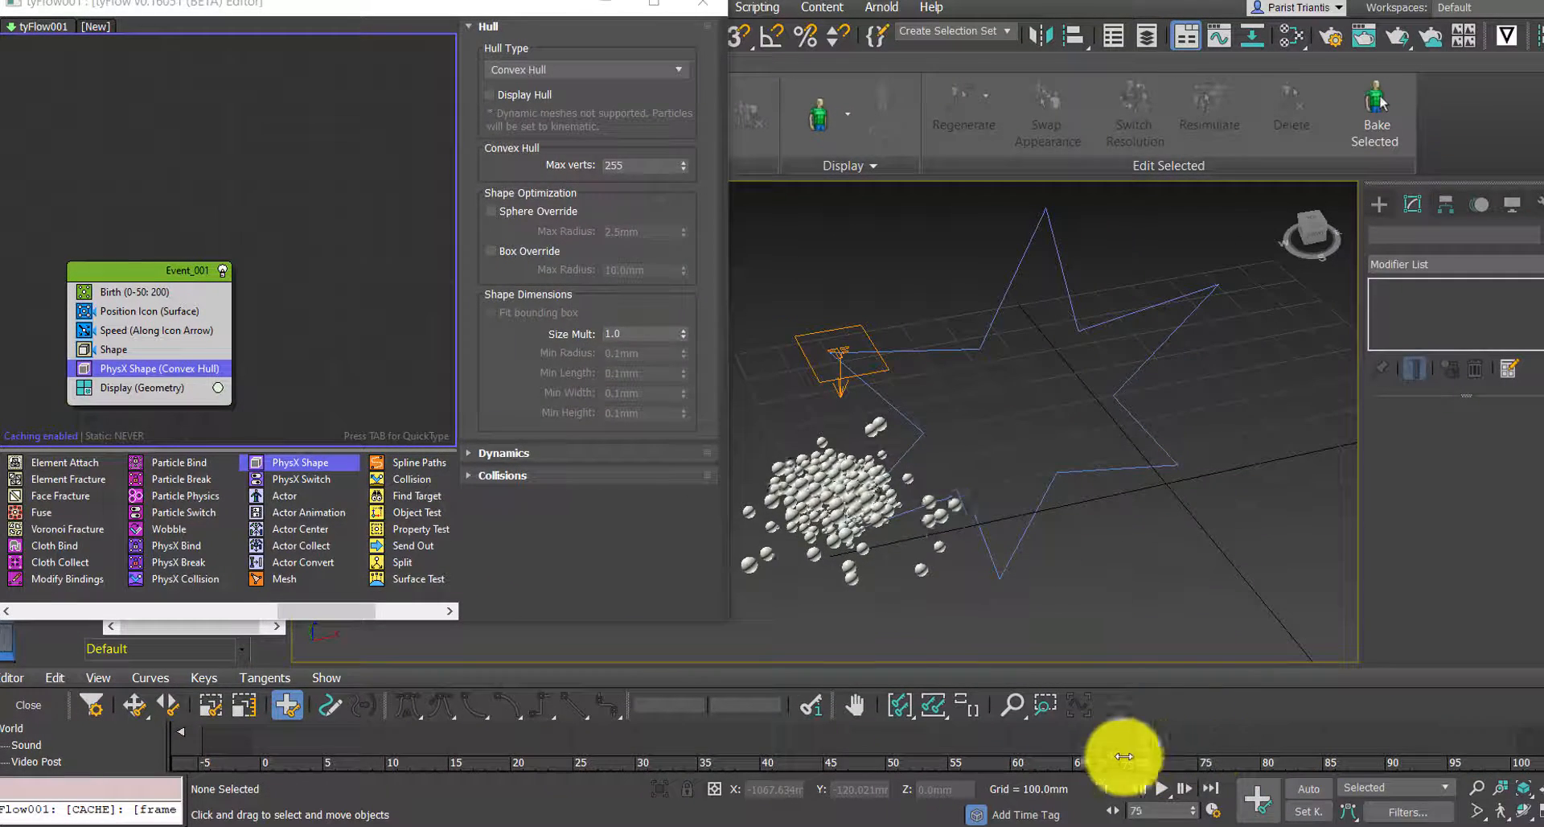
left_click_drag(1124, 756, 370, 744)
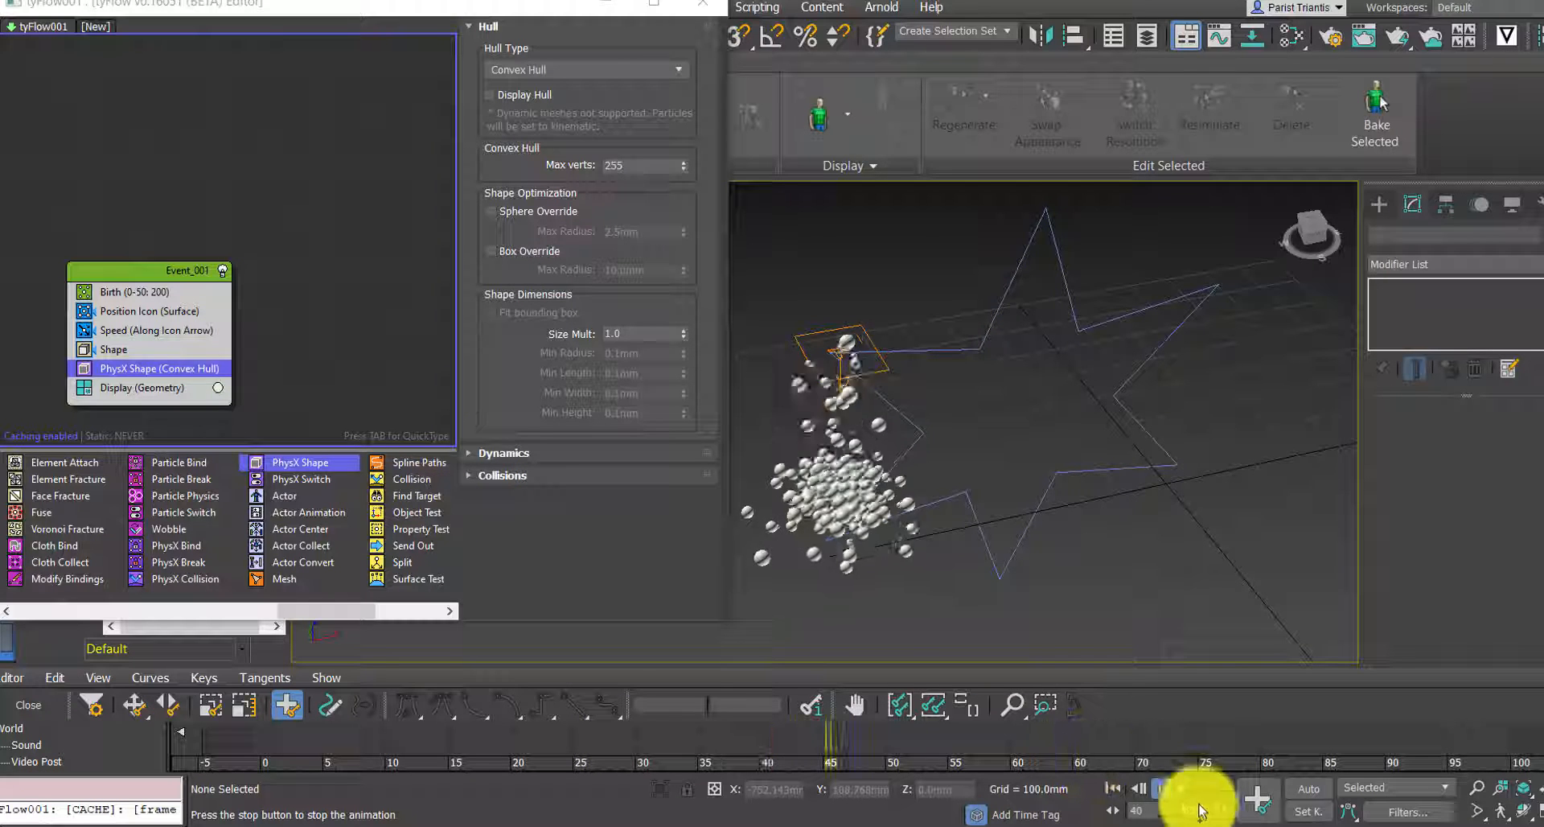
left_click(1158, 786)
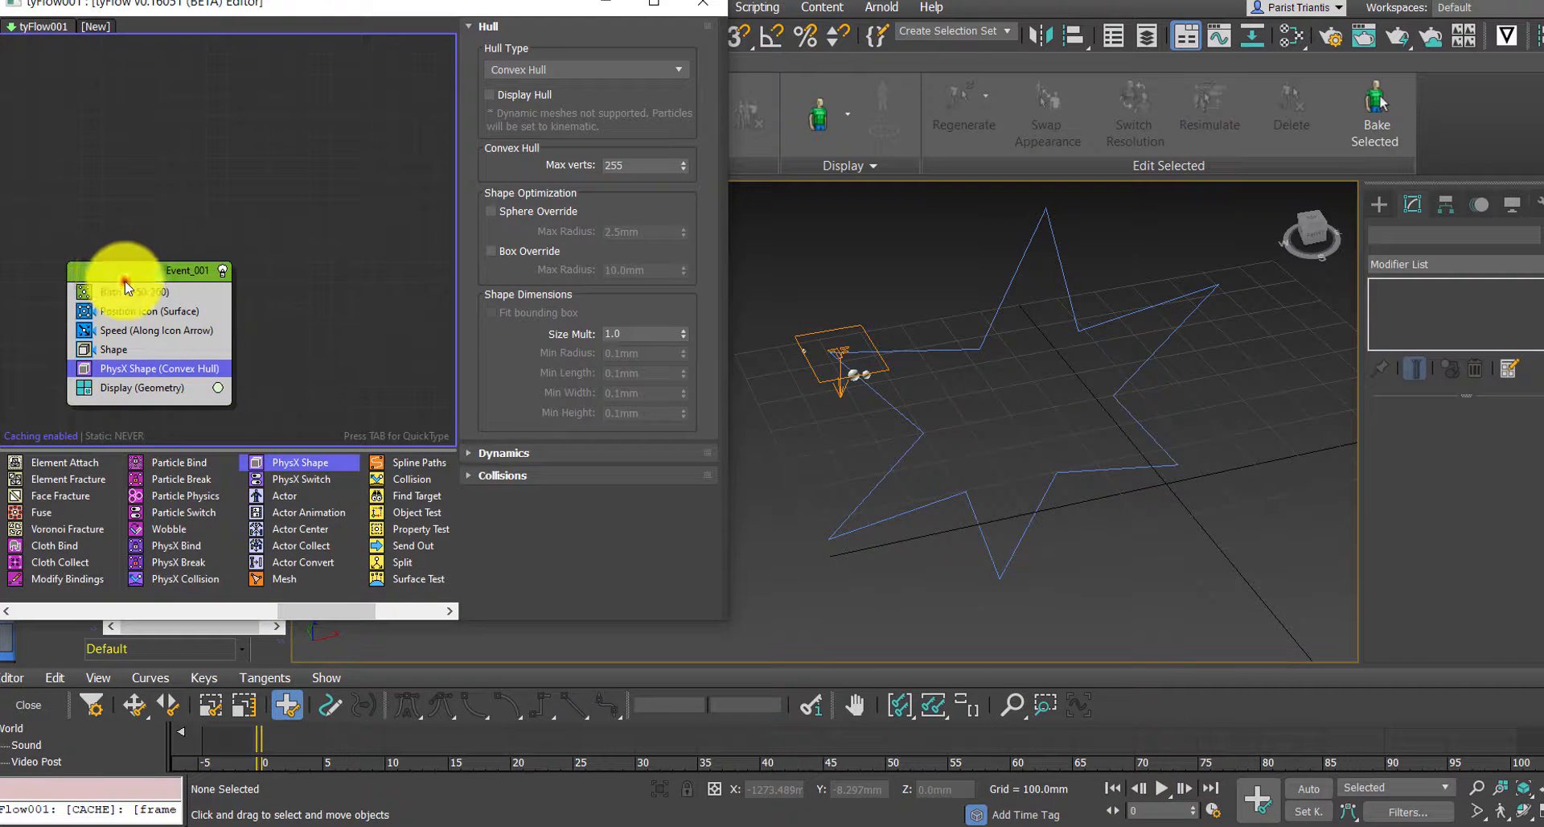
Step: Move the Event_001 node higher in the tyFlow graph to free space below it
left_click_drag(123, 282, 91, 171)
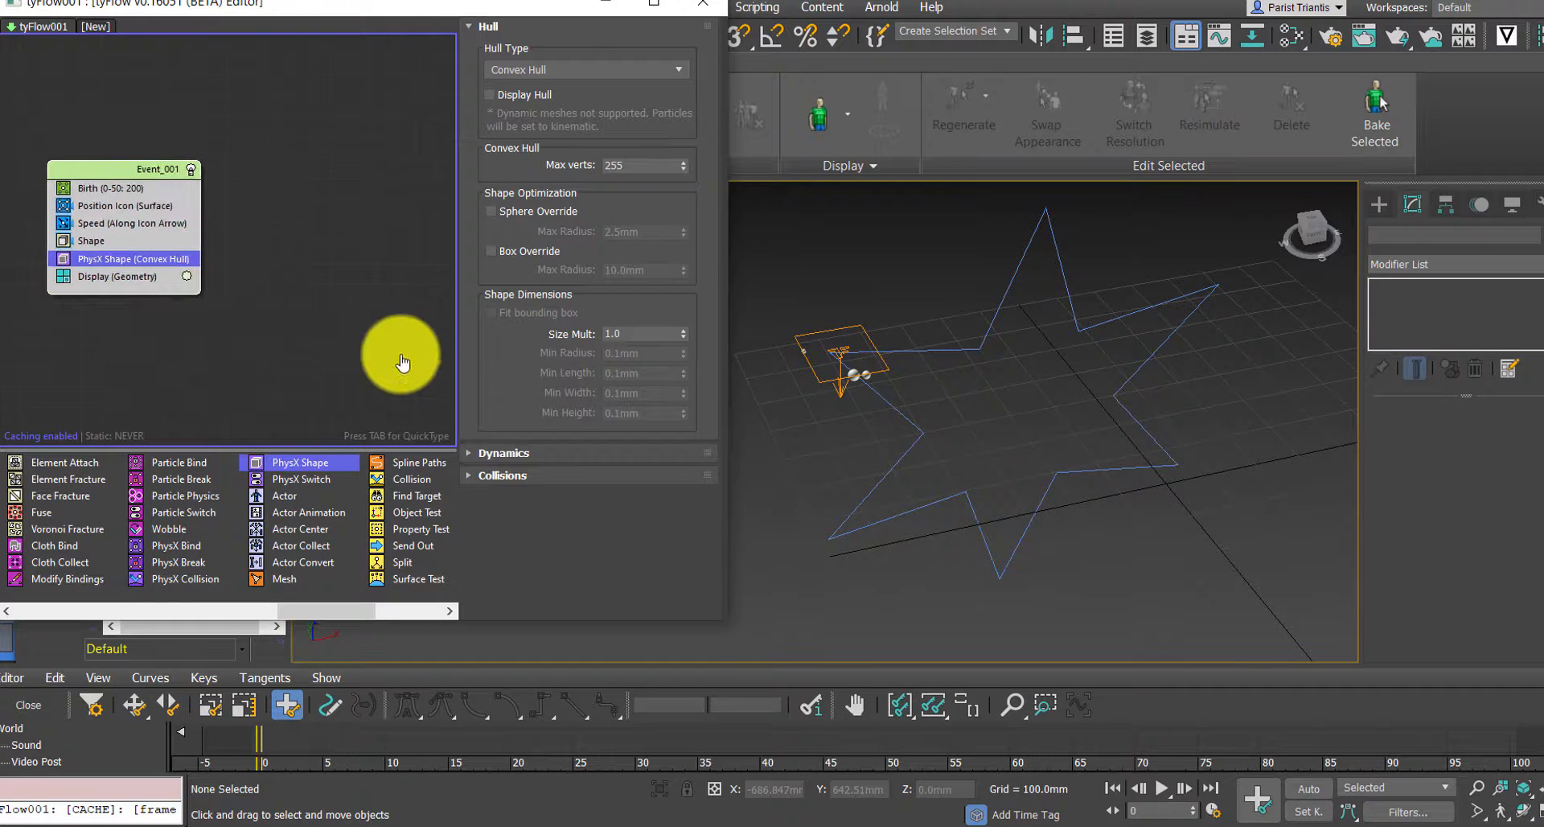
scroll(394, 346, "down", 1)
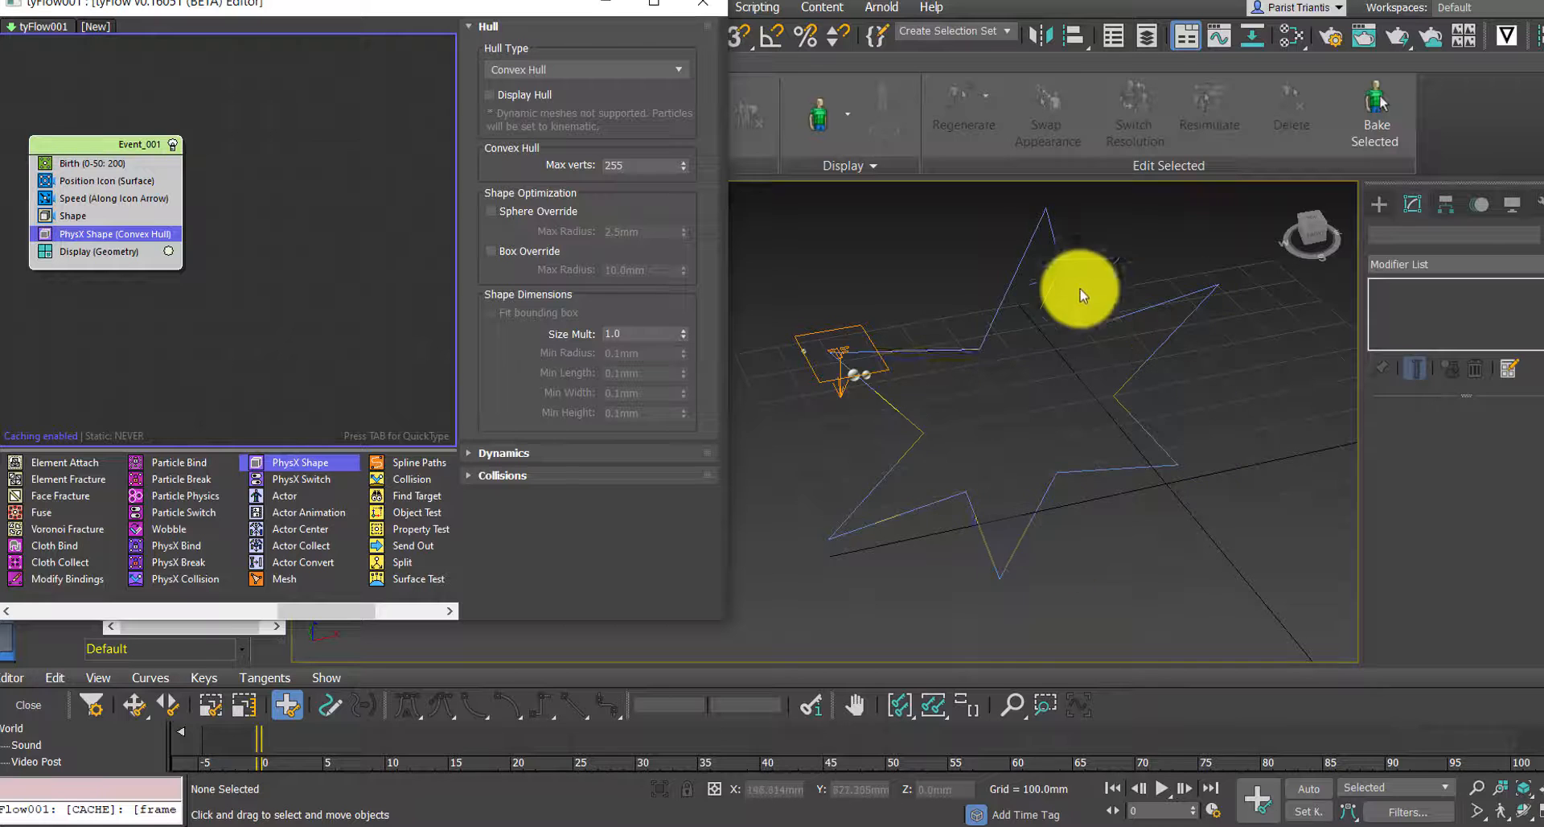